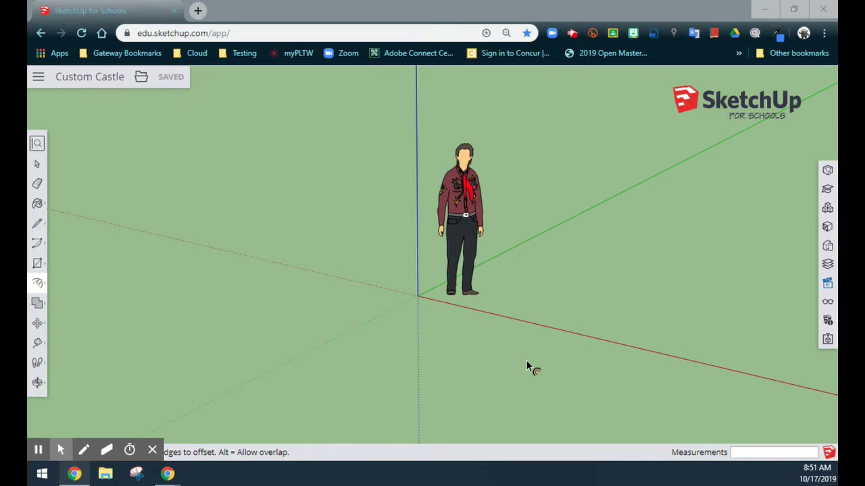
In top view, draw a 6' by 6' square on the ground starting at the origin
click(827, 283)
click(740, 147)
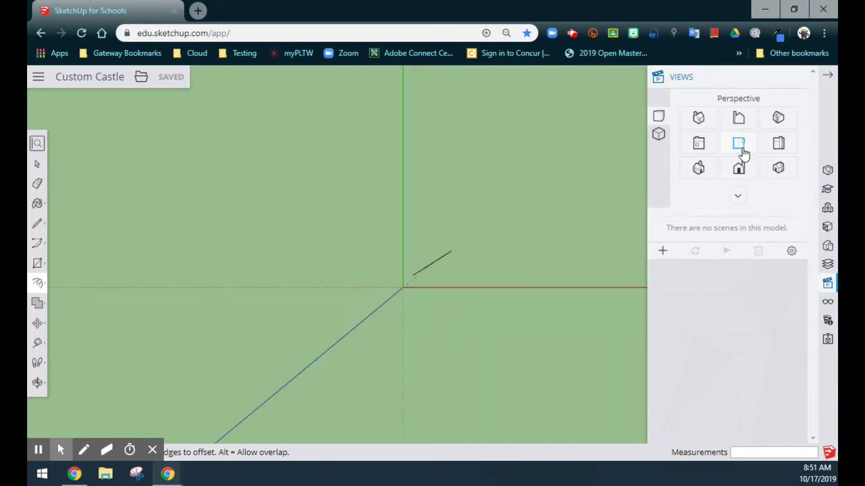
click(40, 267)
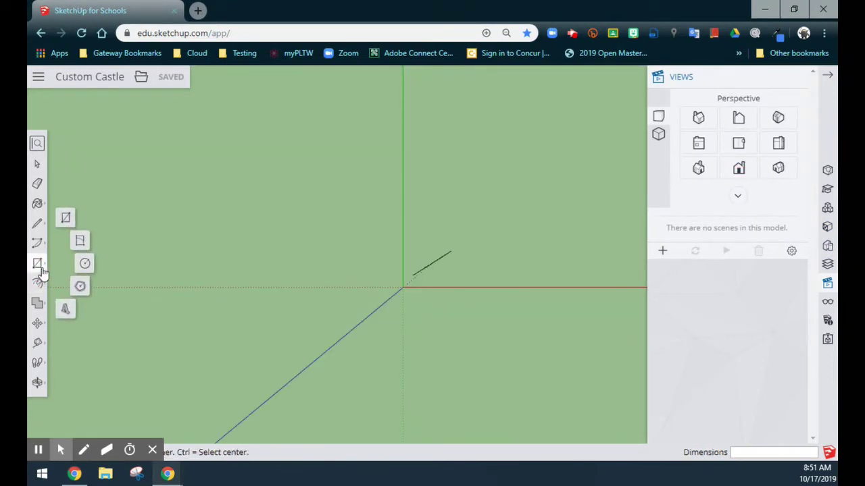
click(65, 217)
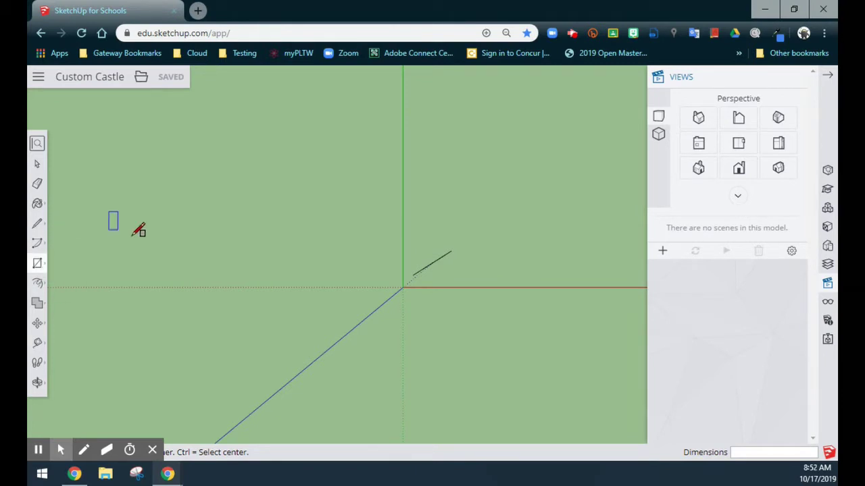
click(403, 287)
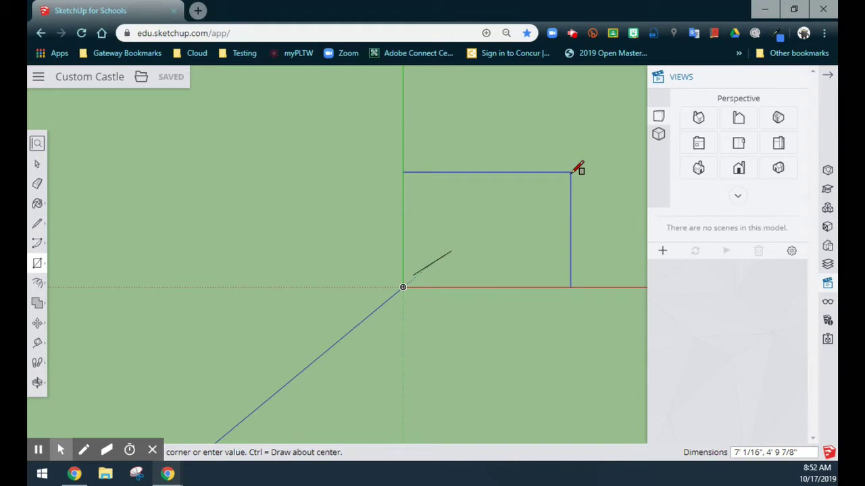
text(6',6')
key(Return)
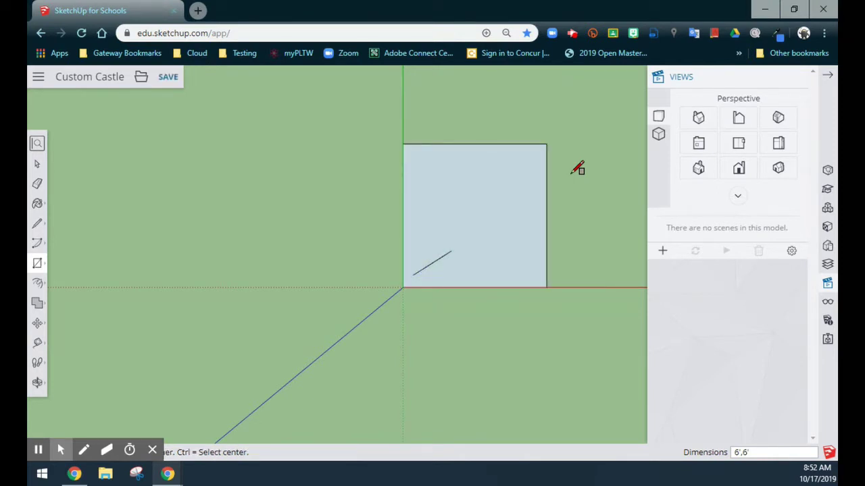
Delete the human scale figure standing on the square
key(w)
drag(555, 331, 464, 101)
key(r)
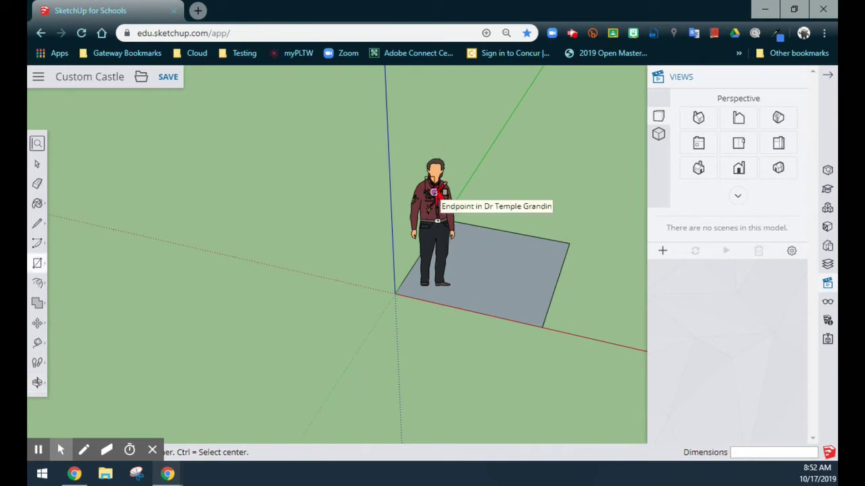
key(space)
click(435, 198)
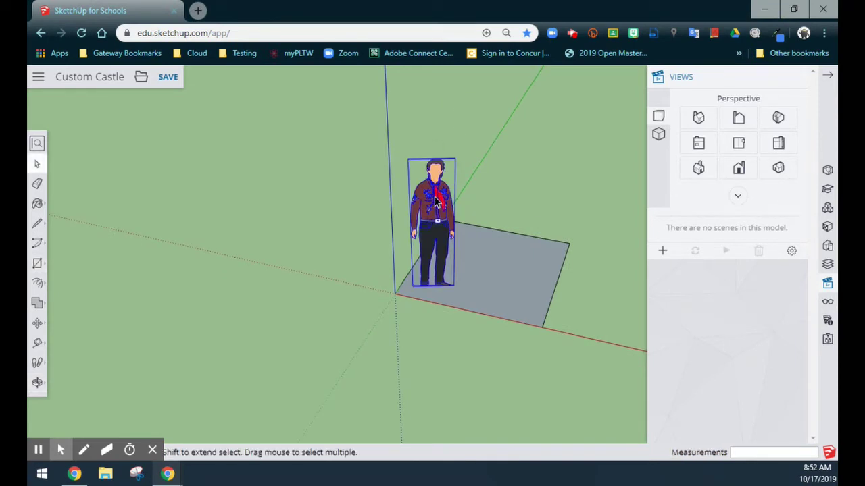
key(Delete)
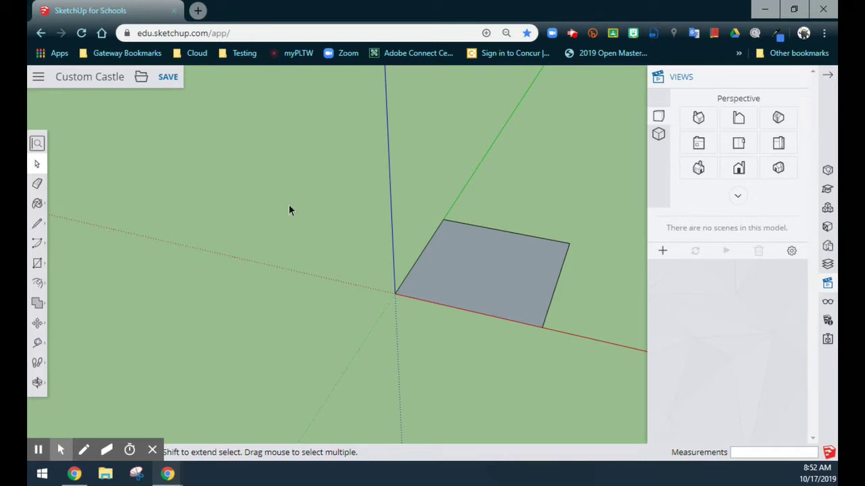
Push/Pull the square up 3' into a solid block
mouse_move(46, 287)
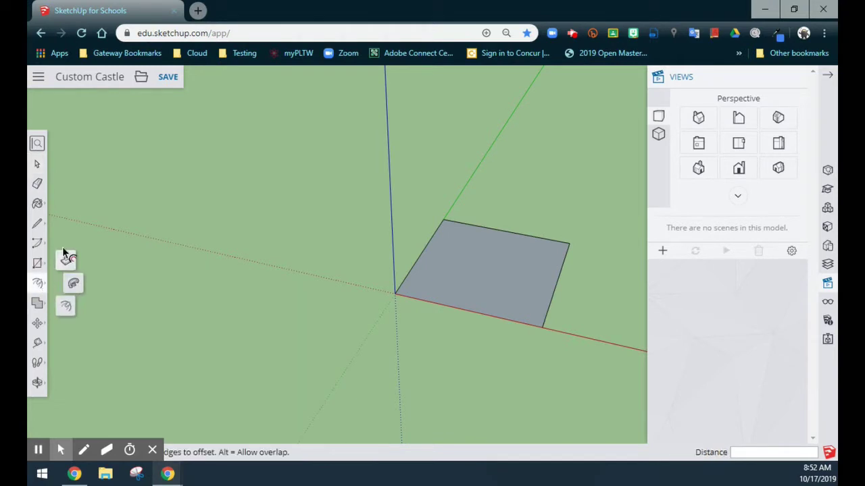
click(70, 277)
click(494, 292)
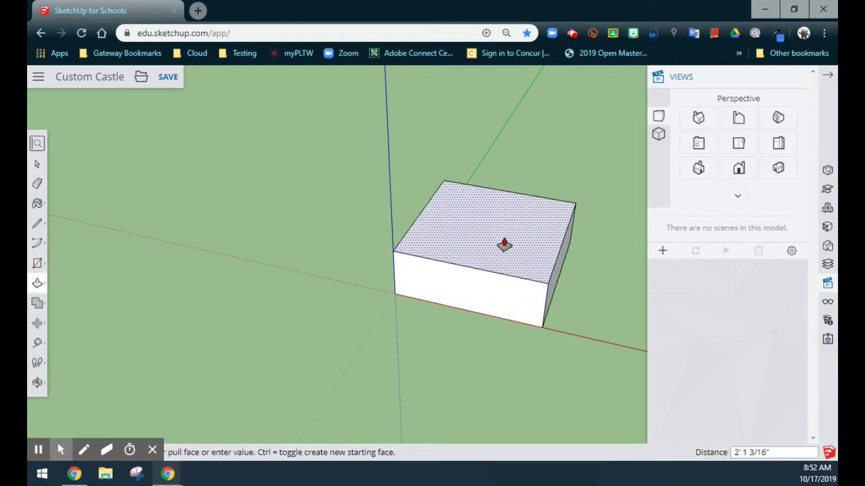
text(3)
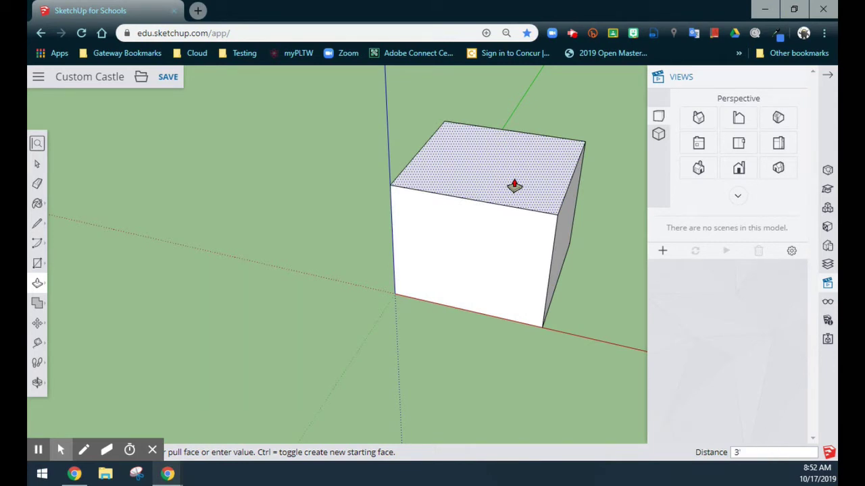
key(Return)
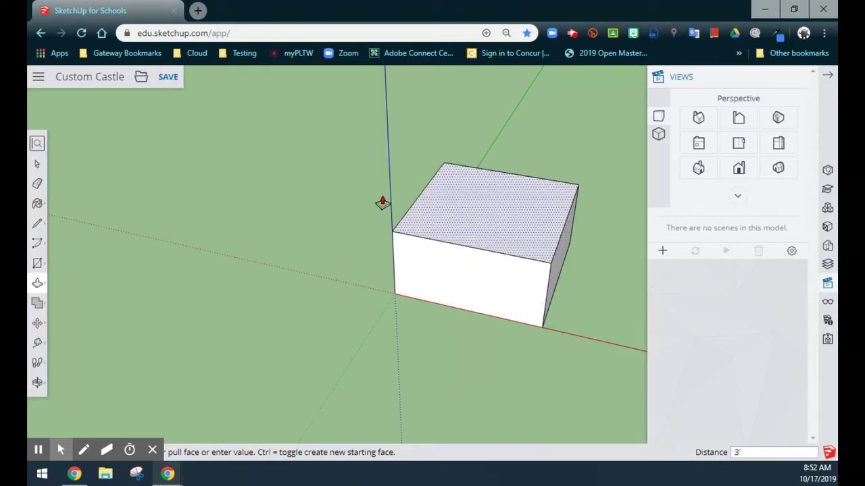
Offset the edges of the block's top face inward by 6"
click(41, 284)
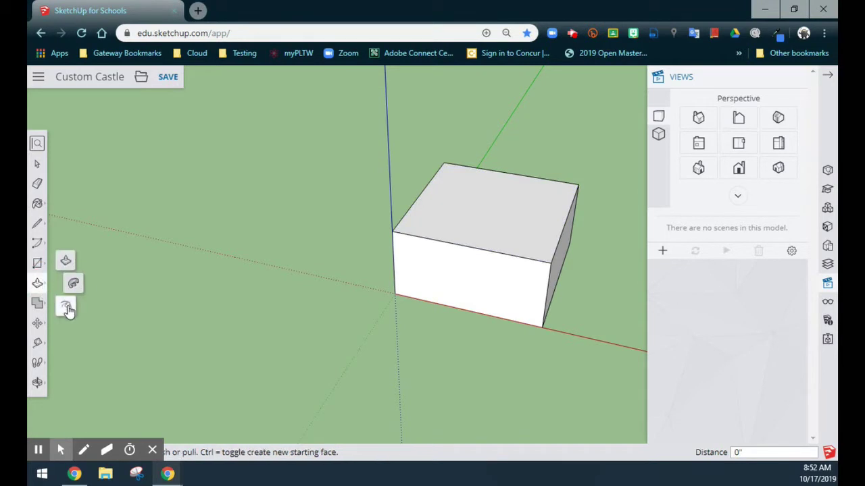
click(64, 304)
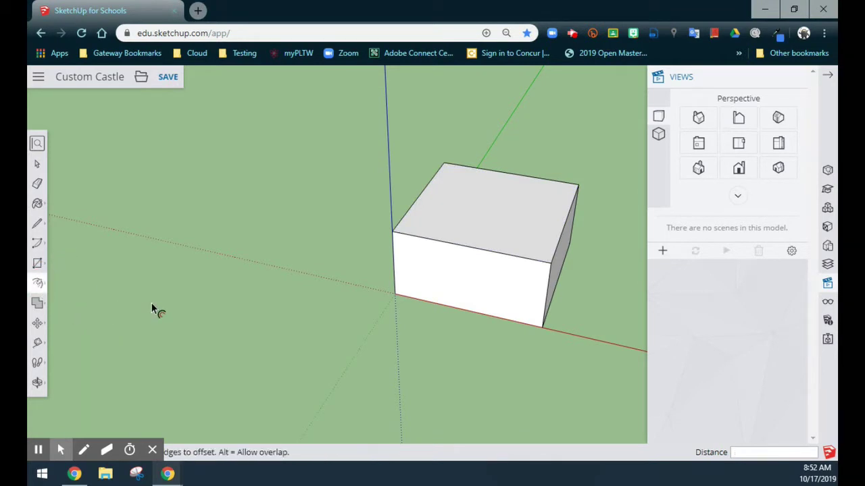
click(450, 177)
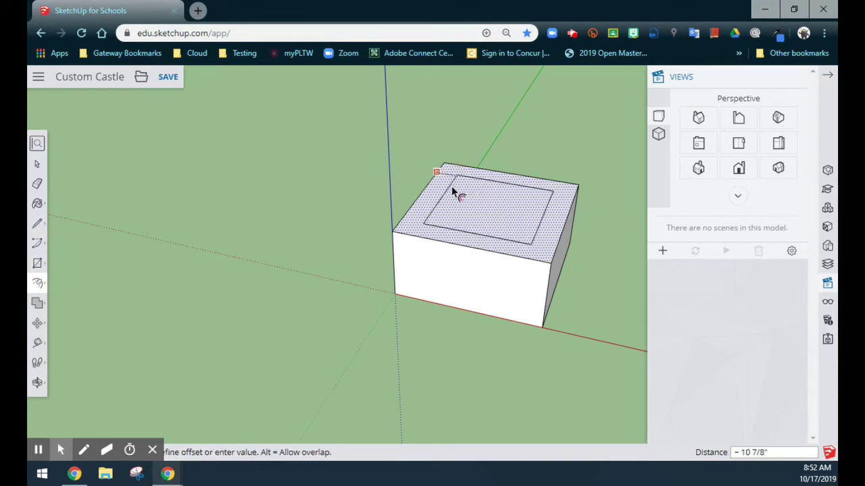
text(6)
key(Return)
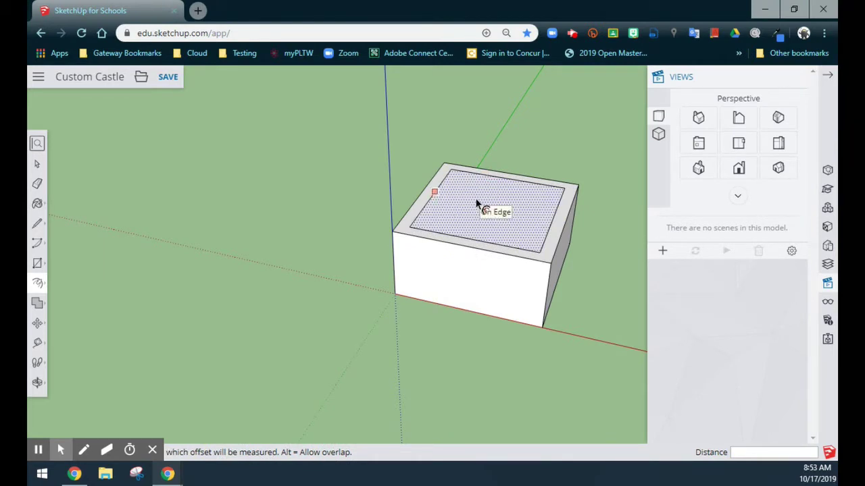
Push the inner top face down 2' 9" to hollow out the block
mouse_move(40, 287)
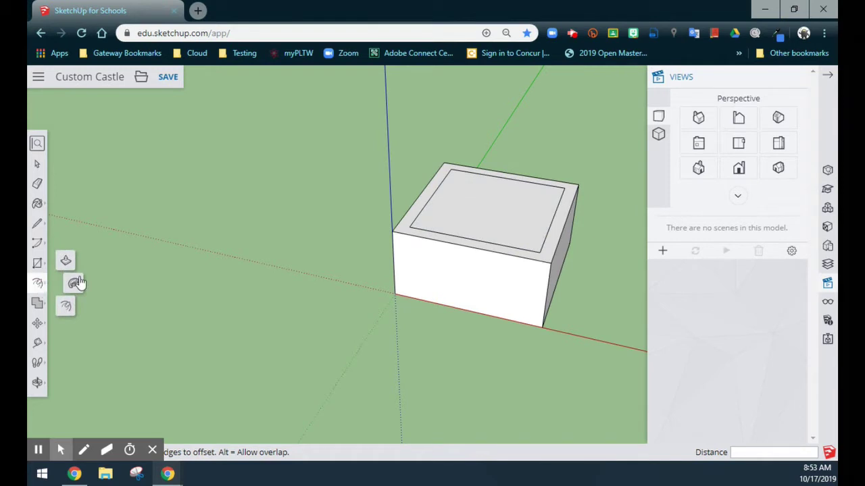
click(67, 261)
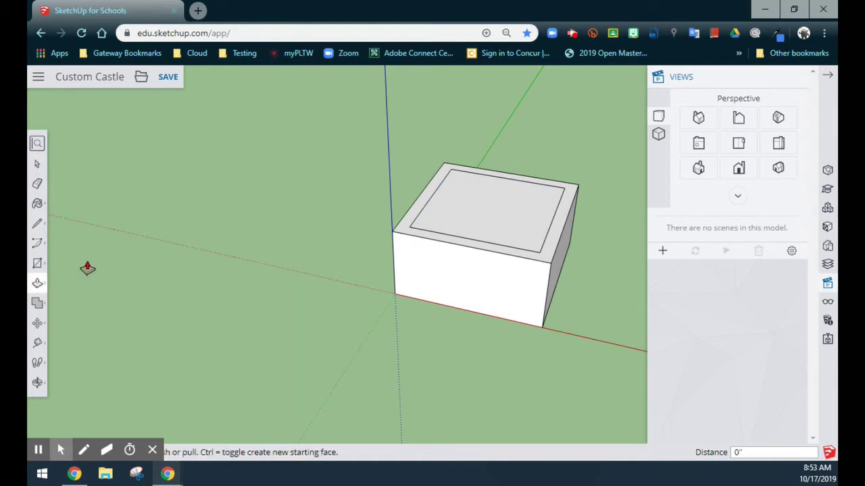
middle_drag(425, 340, 473, 244)
click(491, 214)
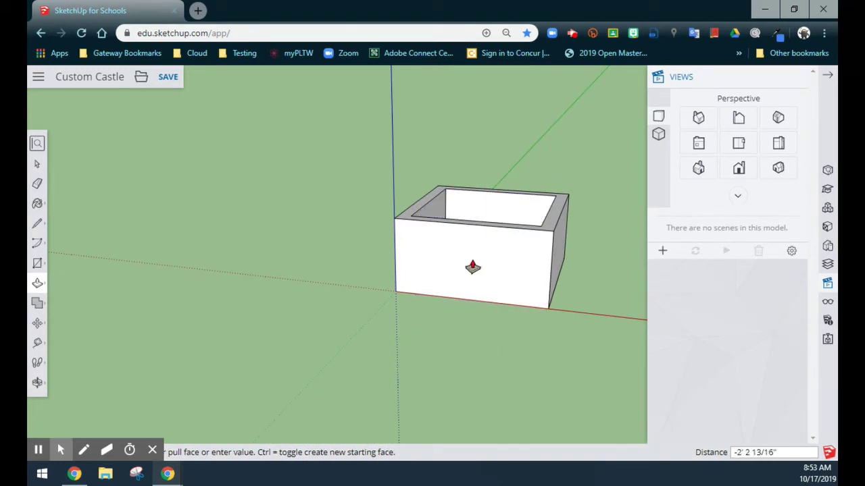
text(2'9)
key(Return)
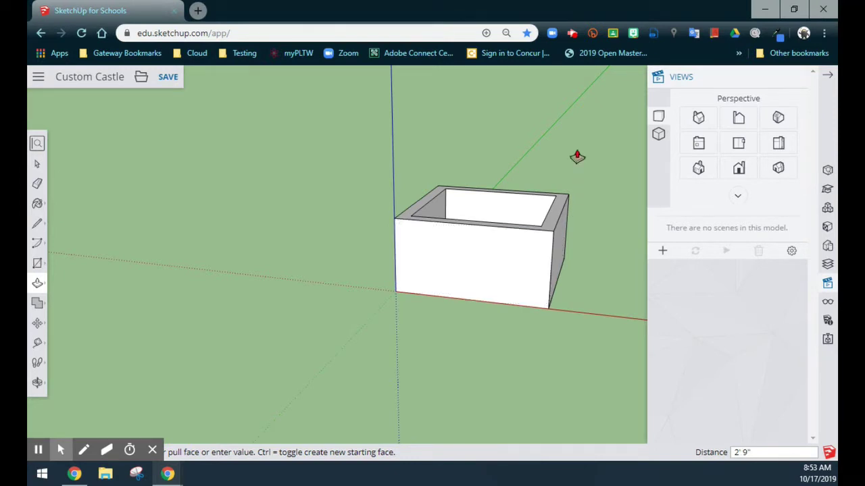
In top view, draw a line across the front wall's top face between the midpoints of its inner and outer edges
key(o)
drag(568, 117, 496, 432)
key(p)
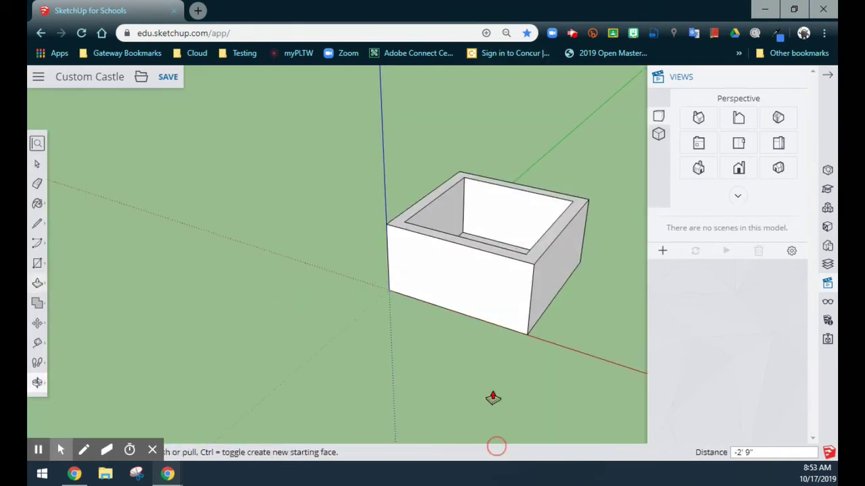
middle_drag(532, 146, 466, 286)
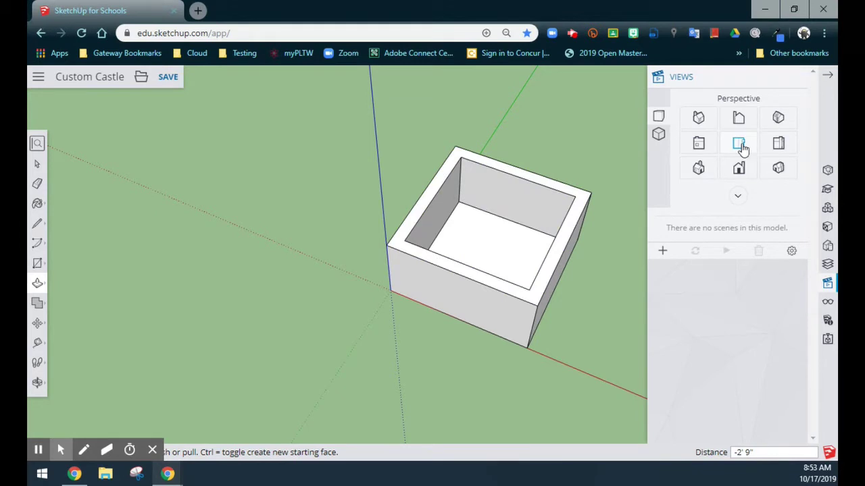
click(739, 144)
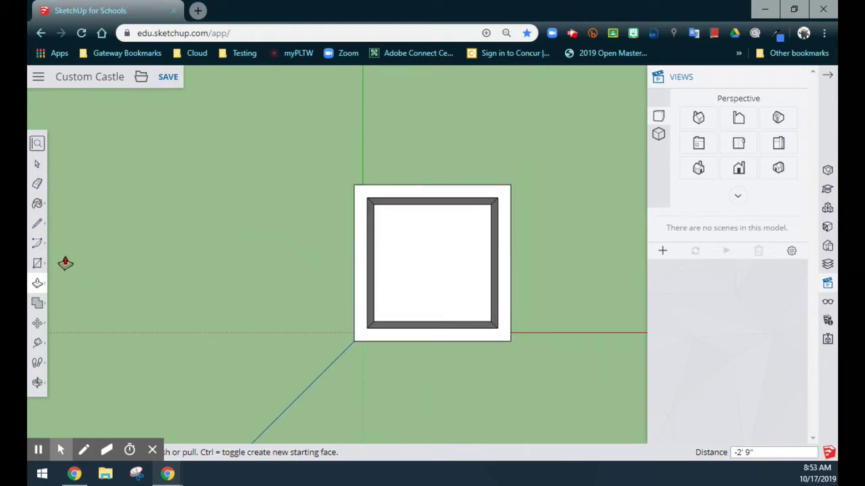
click(37, 223)
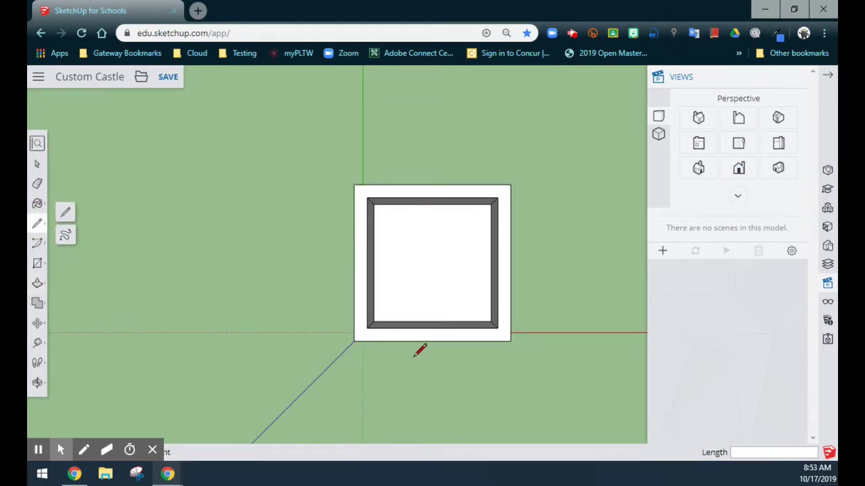
click(432, 328)
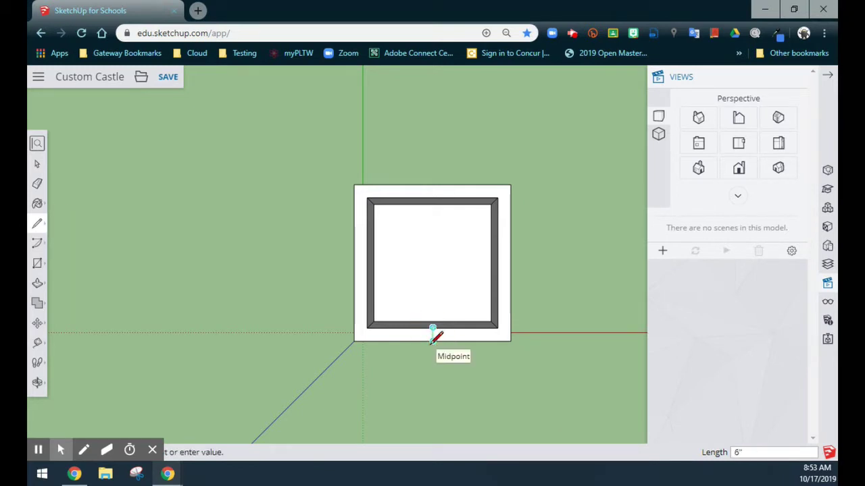
click(432, 341)
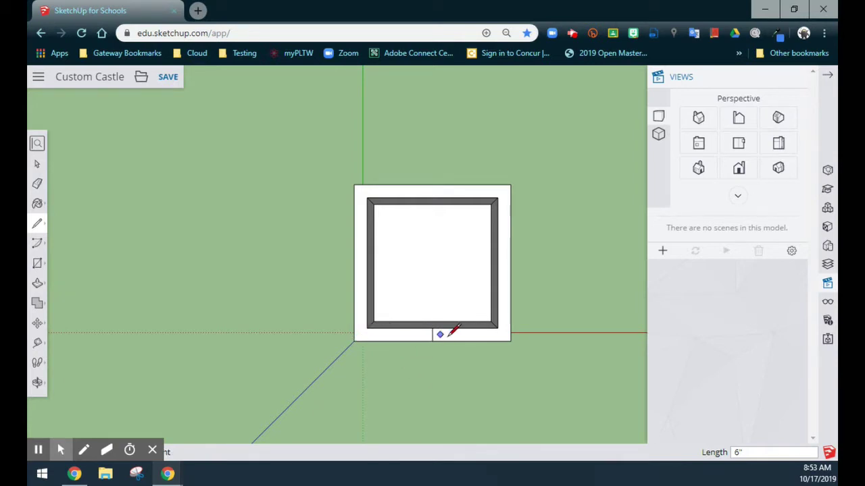
Draw two more lines across the front wall's top, each halfway between the centre line and an inner corner
click(399, 328)
click(399, 341)
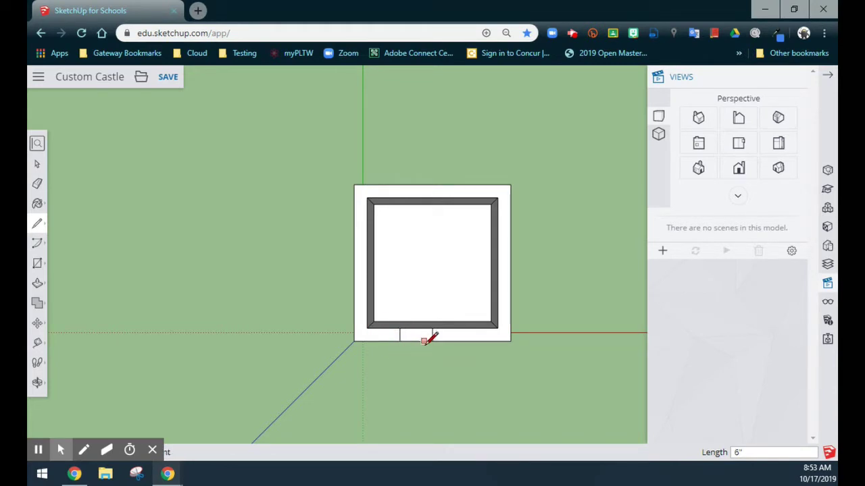
click(465, 328)
click(465, 341)
Erase the centre line on the front wall and push the face between the outer lines down 2' 9" to cut an opening
middle_drag(469, 387, 430, 182)
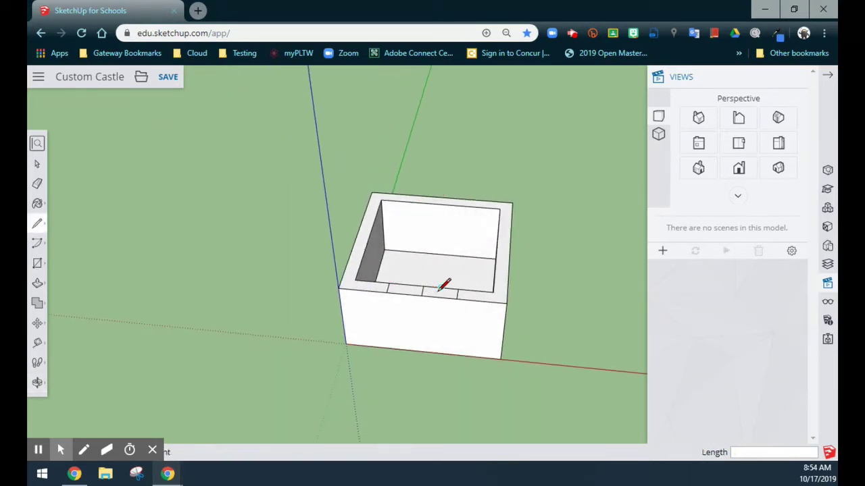
click(38, 184)
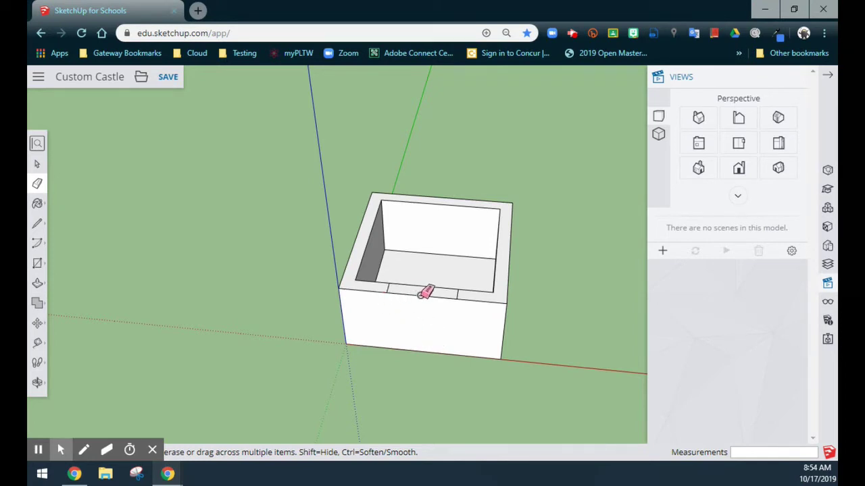
click(38, 287)
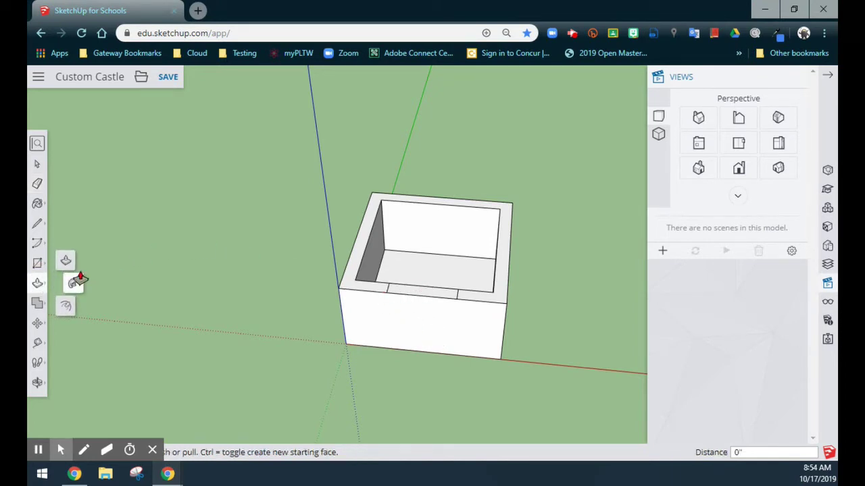
click(67, 260)
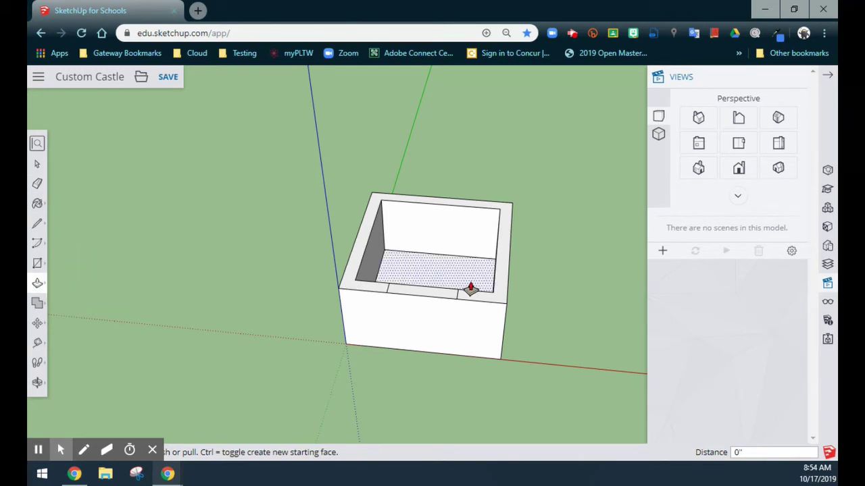
drag(434, 294, 425, 351)
middle_drag(479, 410, 392, 315)
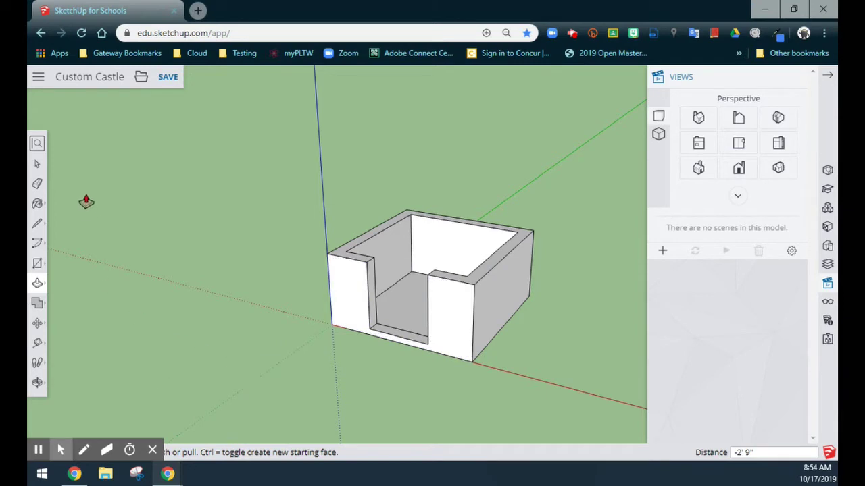
Select the whole walled base, including all its faces and edges, and make it a group
click(37, 164)
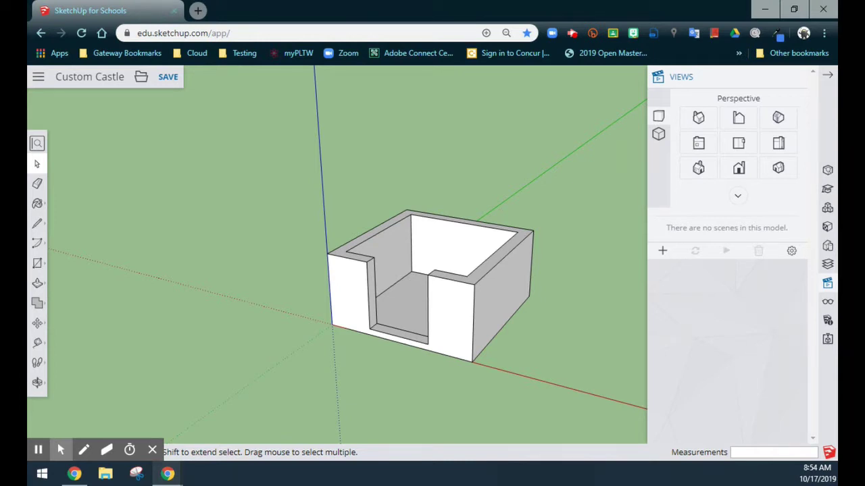
triple_click(454, 294)
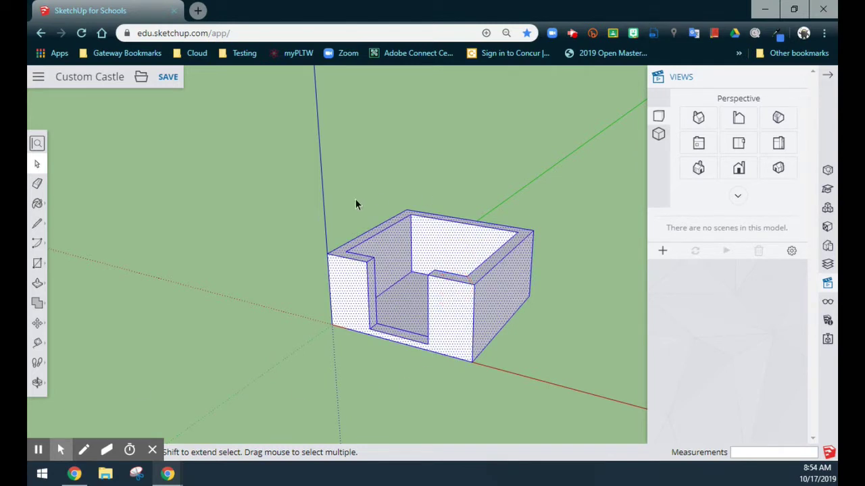
right_click(406, 257)
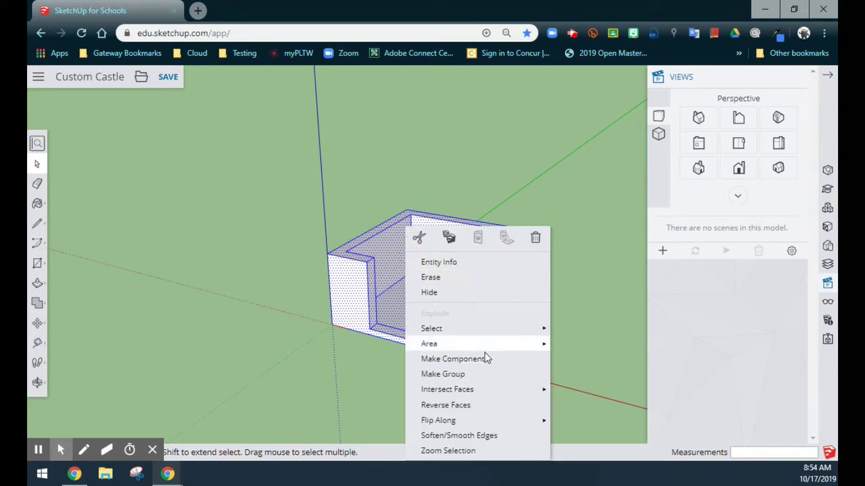
click(471, 374)
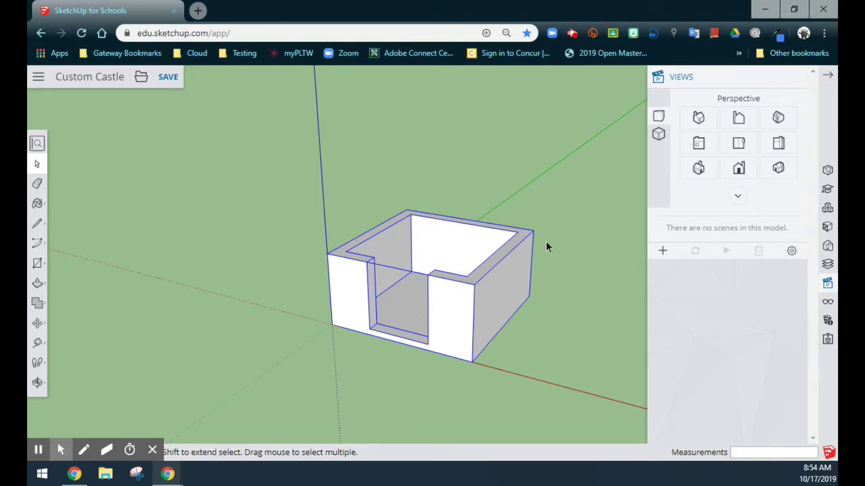
From below, draw a circle with a 12" radius centred on the base's front bottom corner along the red axis, away from the origin
key(o)
drag(553, 218, 568, 293)
key(space)
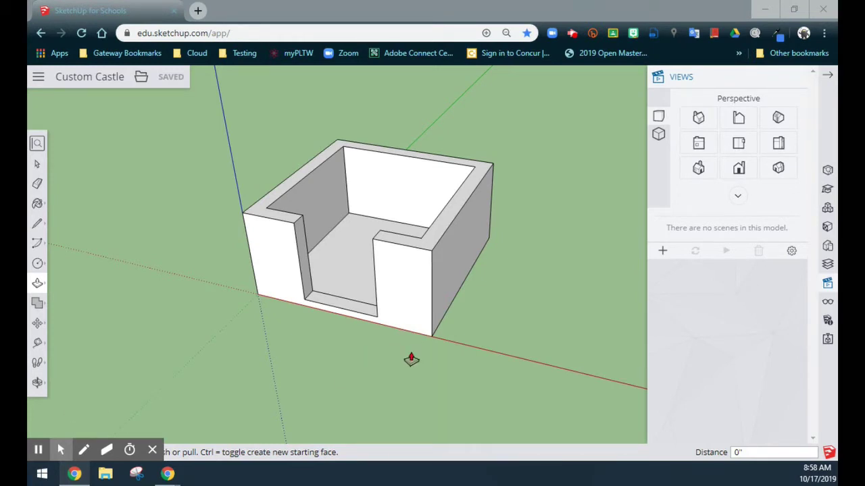
middle_drag(436, 369, 443, 62)
middle_drag(451, 102, 497, 237)
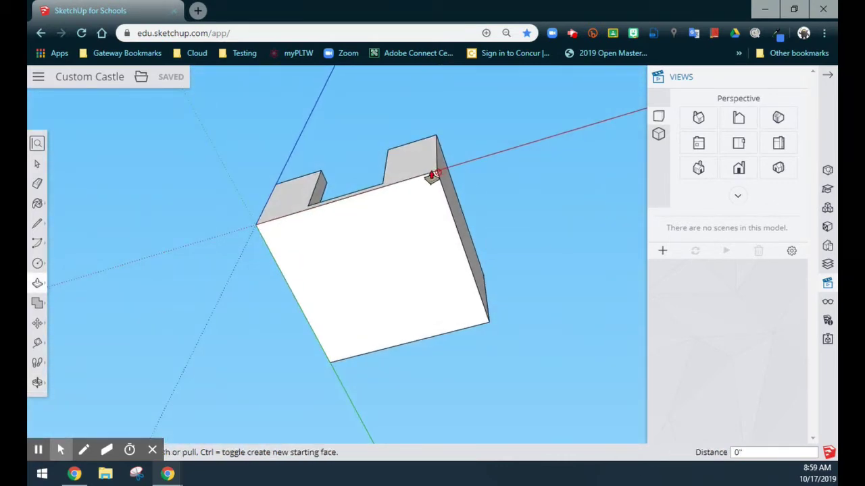
click(39, 264)
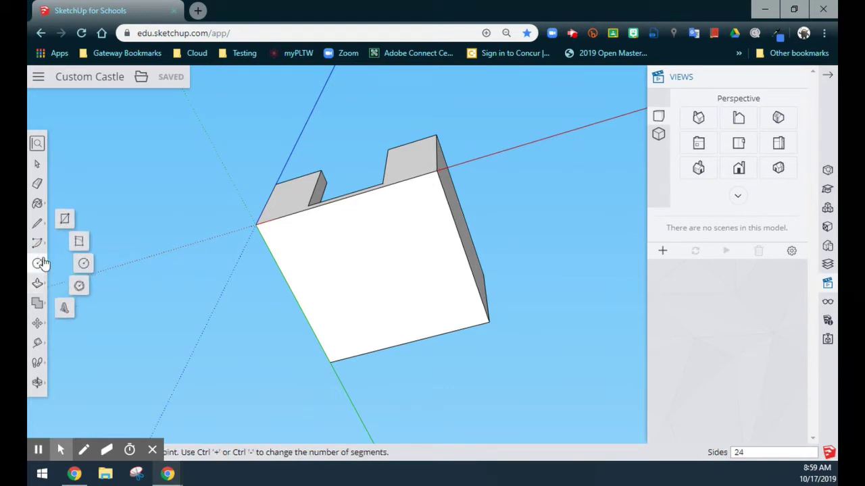
click(81, 264)
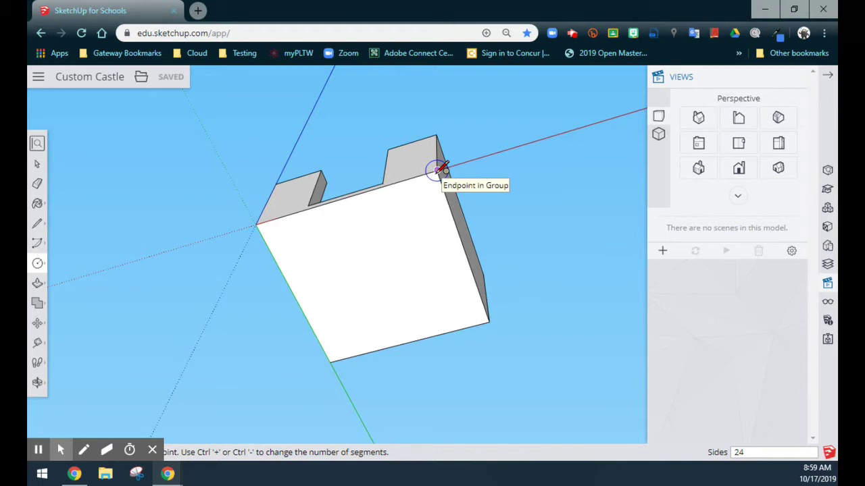
click(439, 167)
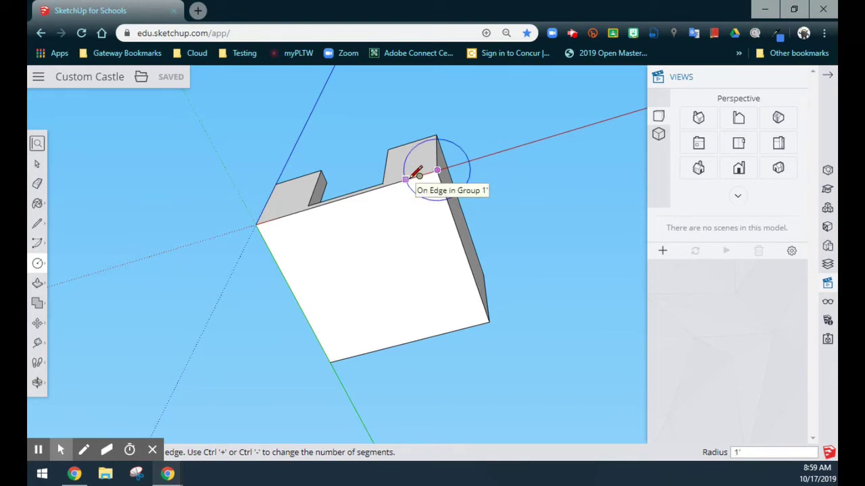
text(12)
key(Return)
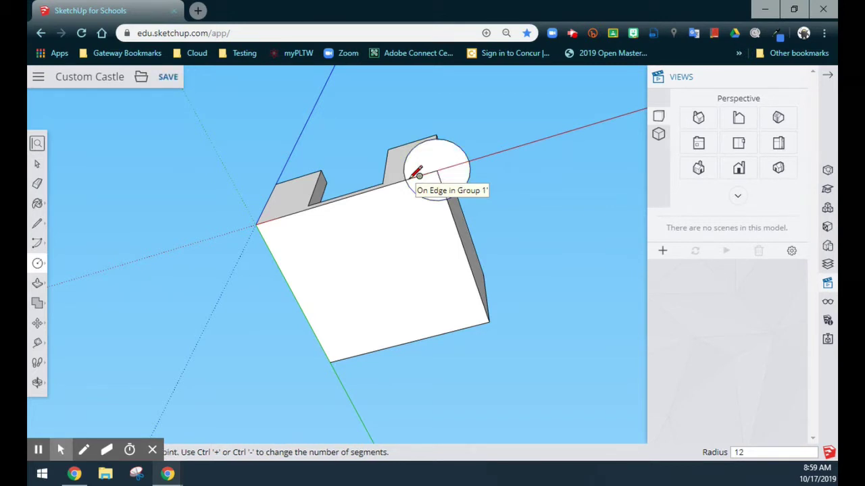
Pull the circle at the base's front corner up 5' to form a cylindrical tower
middle_drag(511, 122, 473, 376)
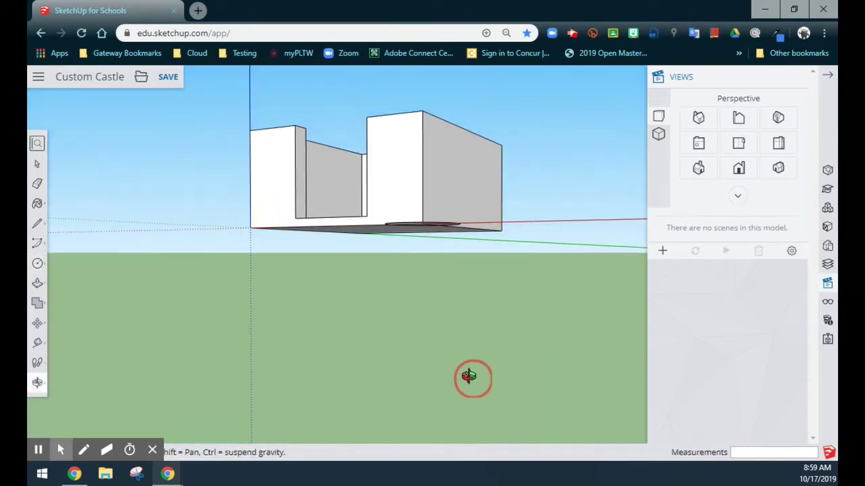
middle_drag(509, 149, 514, 221)
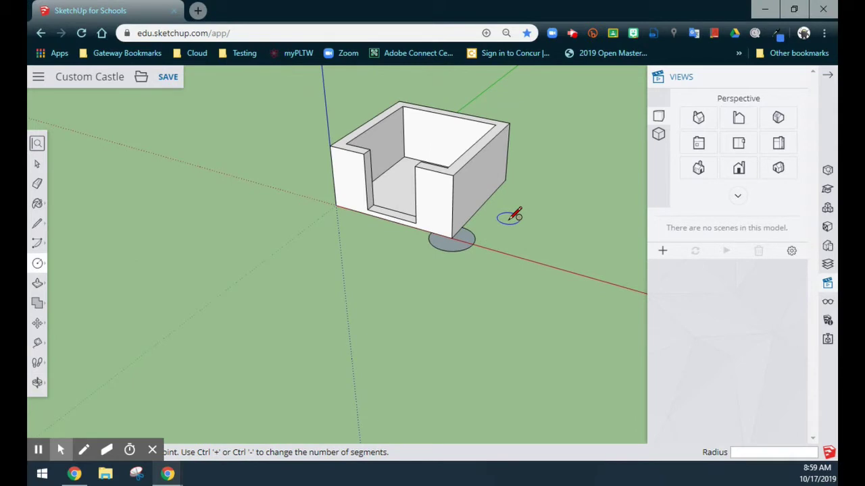
scroll(433, 149, up, 5)
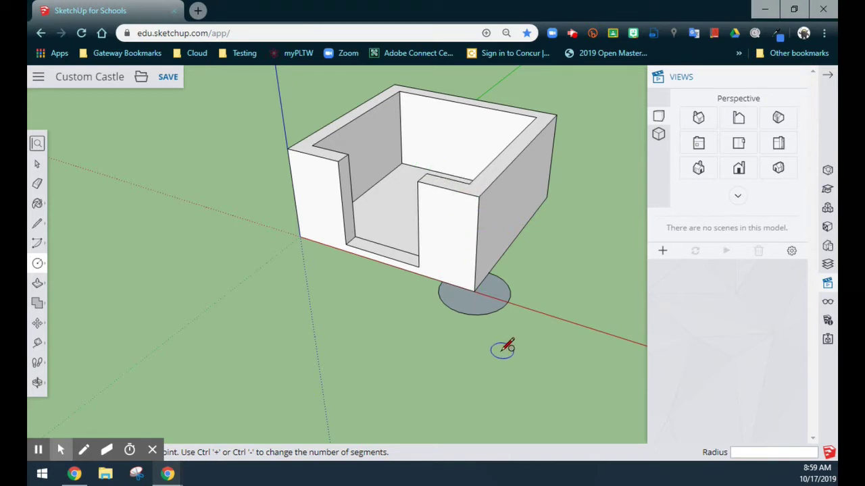
key(p)
click(483, 309)
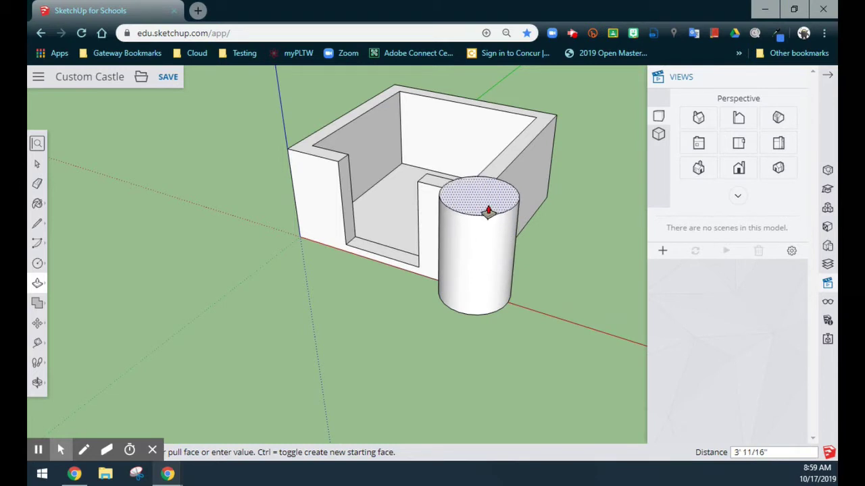
text(5')
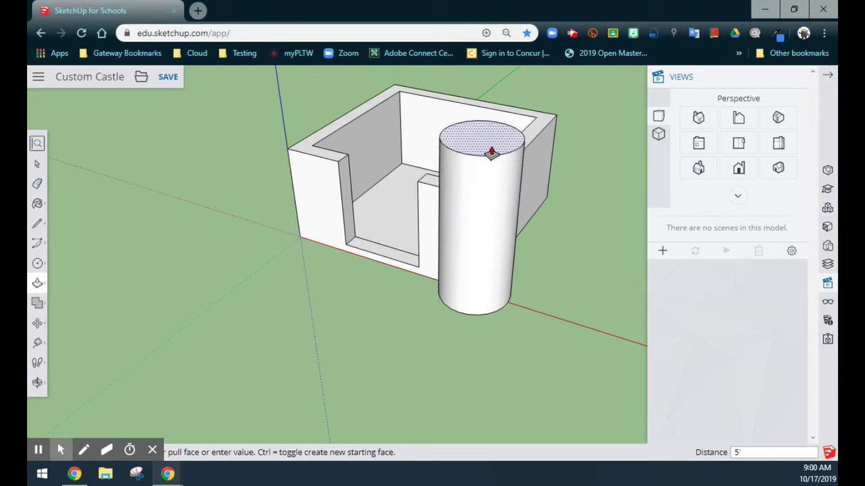
key(Return)
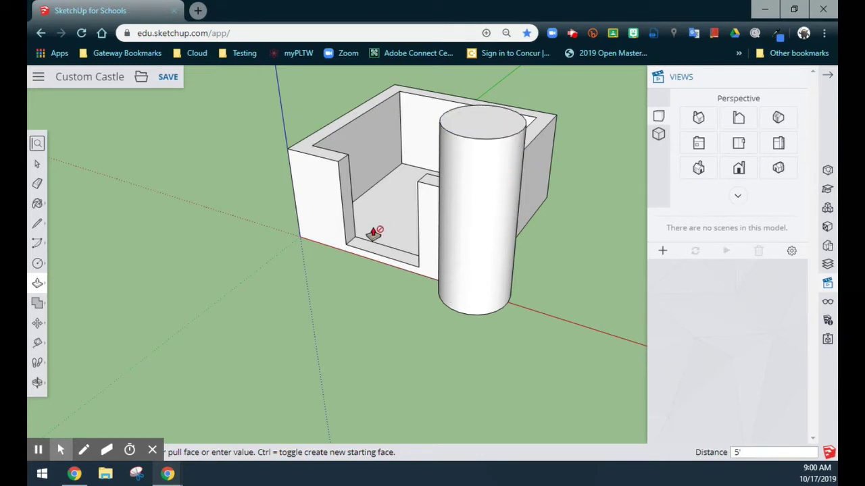
Select the whole cylinder and make it a component with the definition name Tower
key(space)
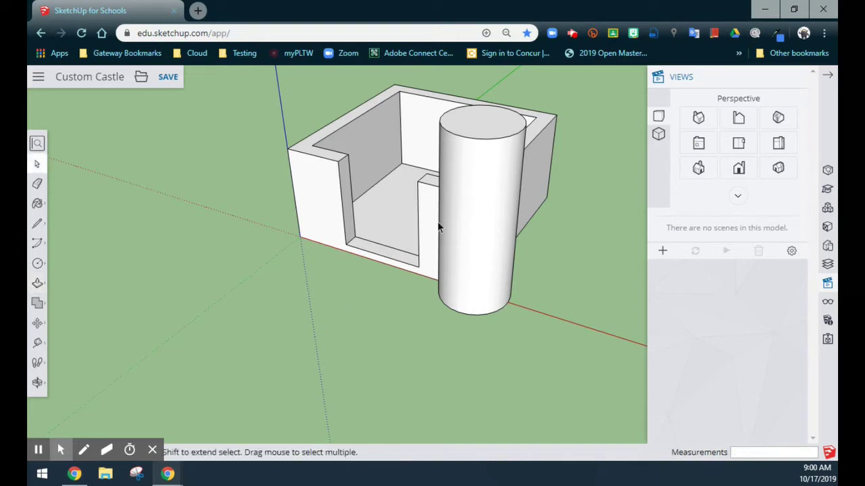
triple_click(476, 159)
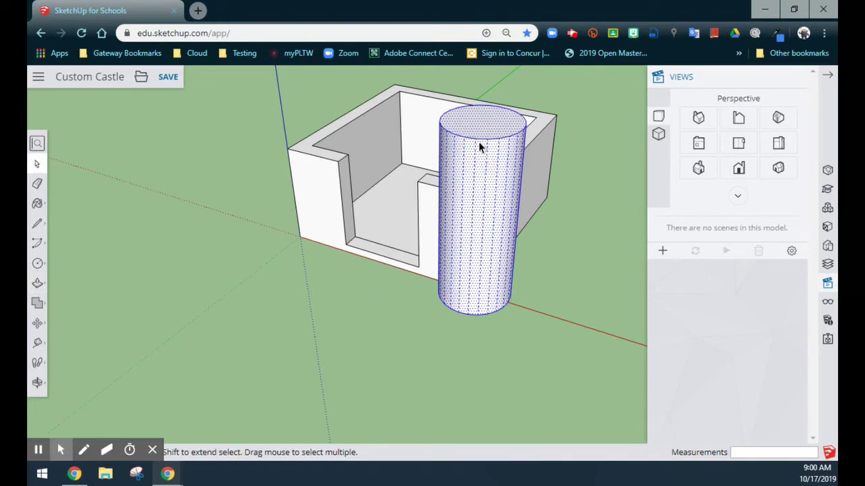
right_click(472, 178)
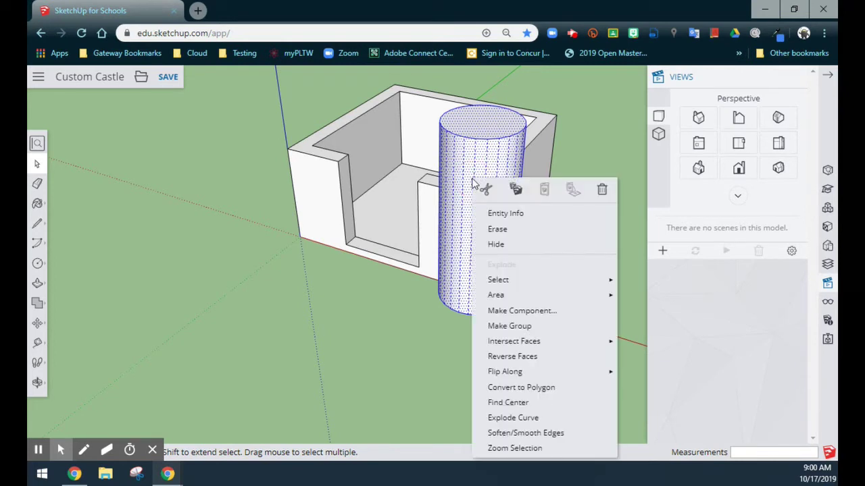
click(516, 313)
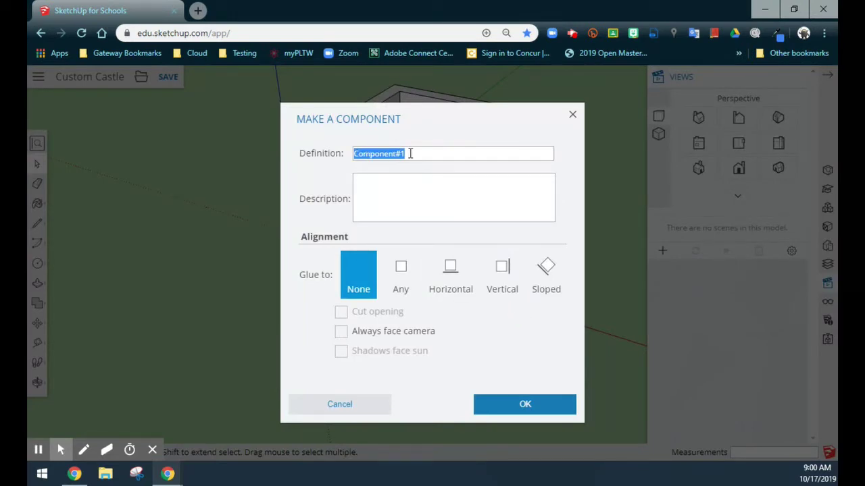
text(Tower)
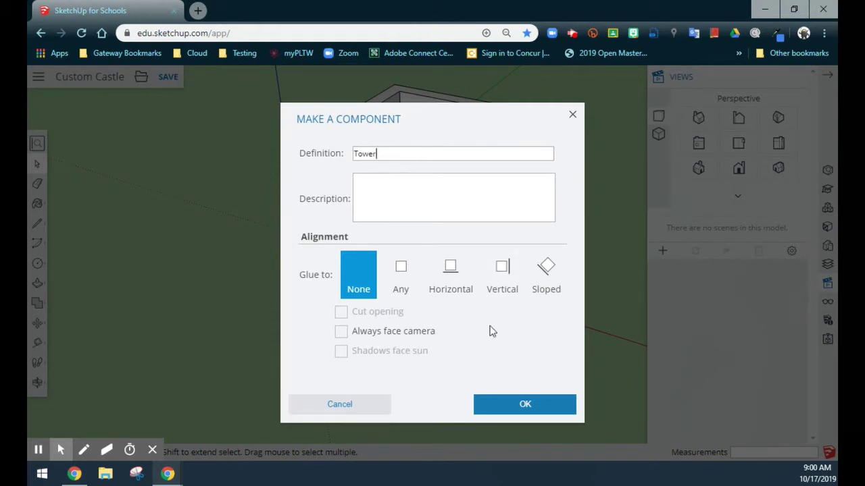
click(501, 408)
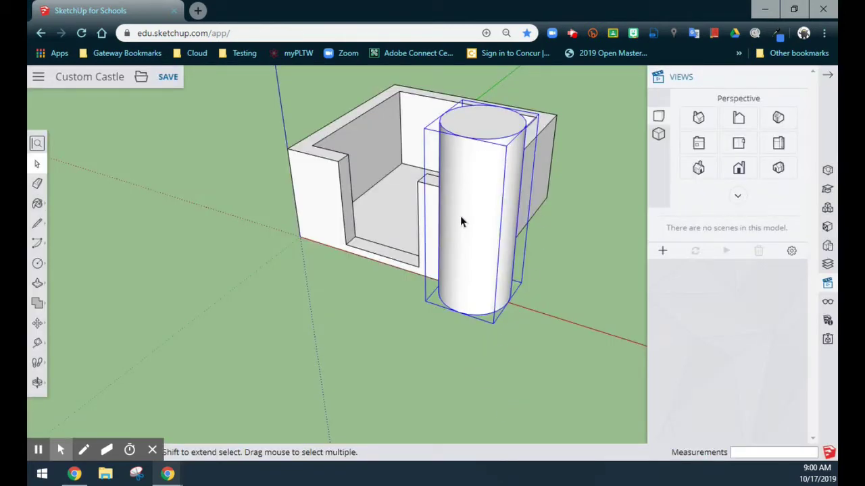
Copy the tower 6' along the front edge, from its base corner to the corner at the origin
middle_drag(447, 371, 521, 77)
mouse_move(572, 224)
middle_down()
mouse_move(608, 143)
mouse_move(574, 203)
mouse_move(574, 227)
middle_up()
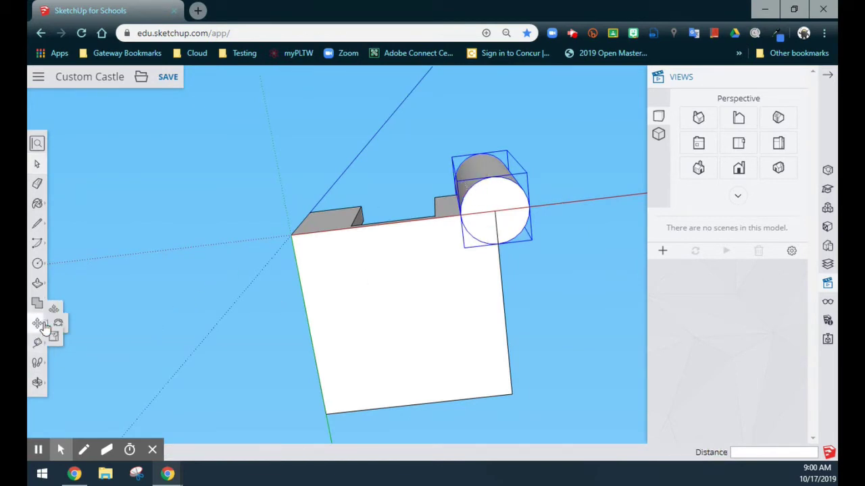
click(38, 323)
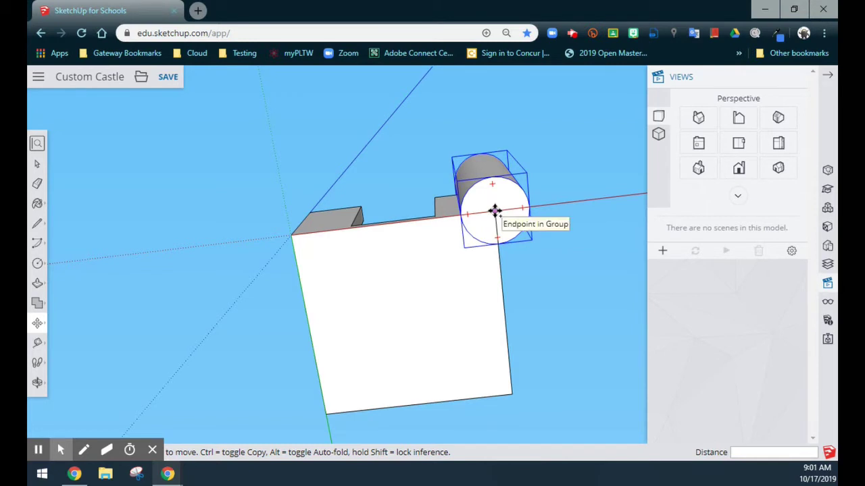
click(495, 212)
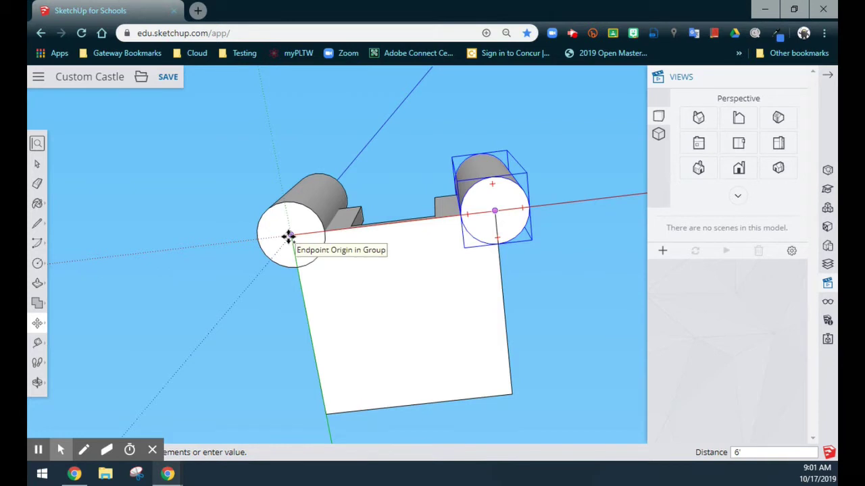
click(294, 235)
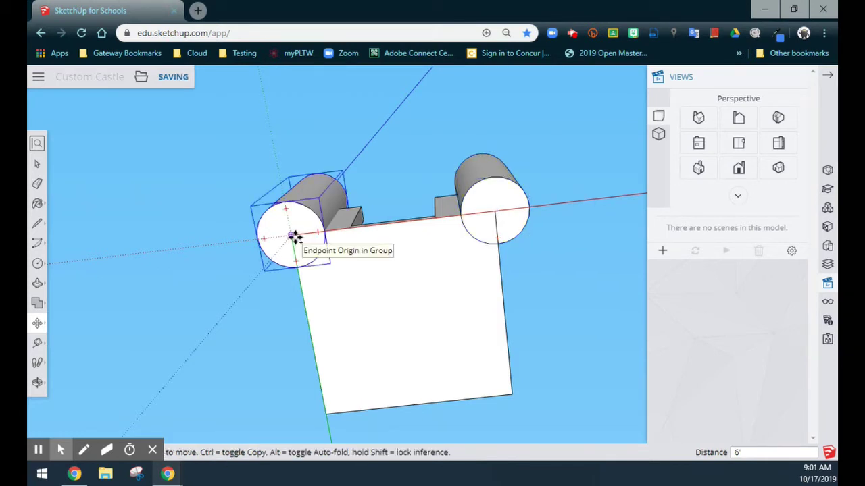
Copy the origin-corner tower along the green axis to the back corner of the base
click(292, 235)
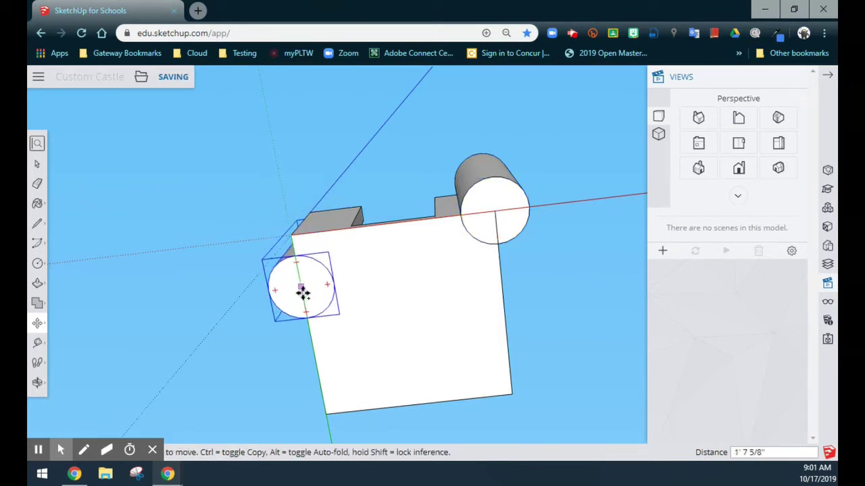
click(291, 234)
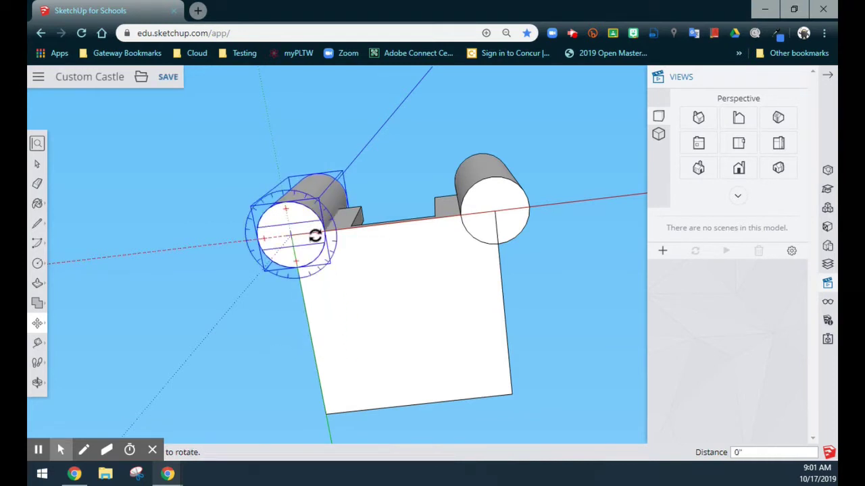
click(37, 322)
click(68, 301)
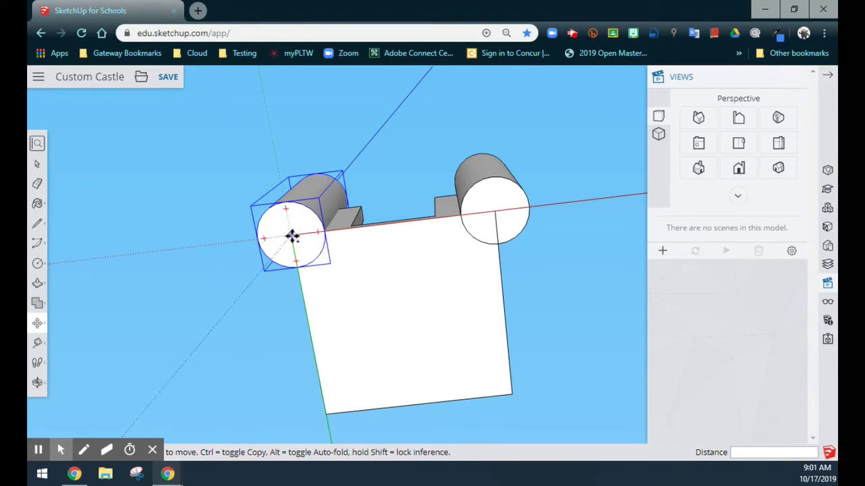
click(292, 234)
click(325, 414)
Copy the back tower 6' along the rear edge to the remaining back corner of the base
mouse_move(41, 326)
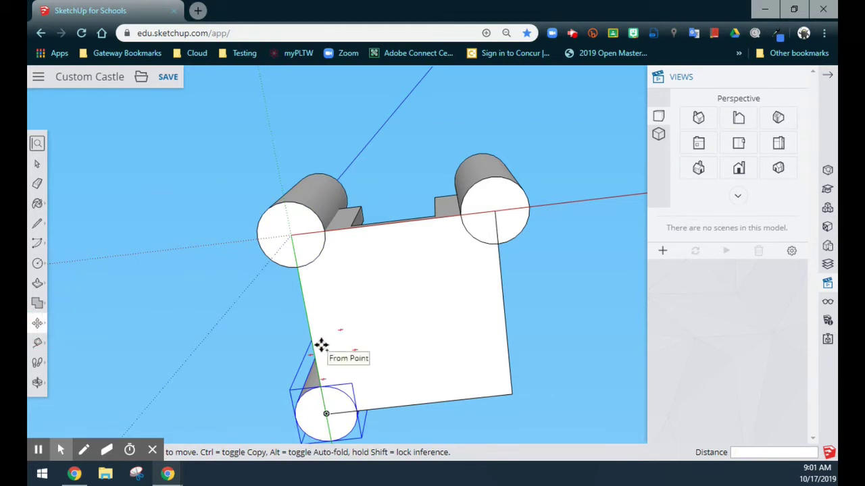
key(ctrl)
click(327, 414)
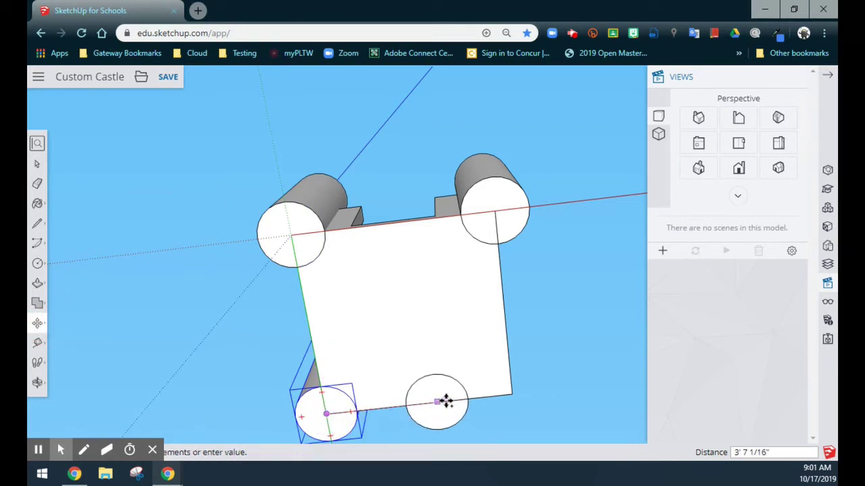
text(6)
key(Return)
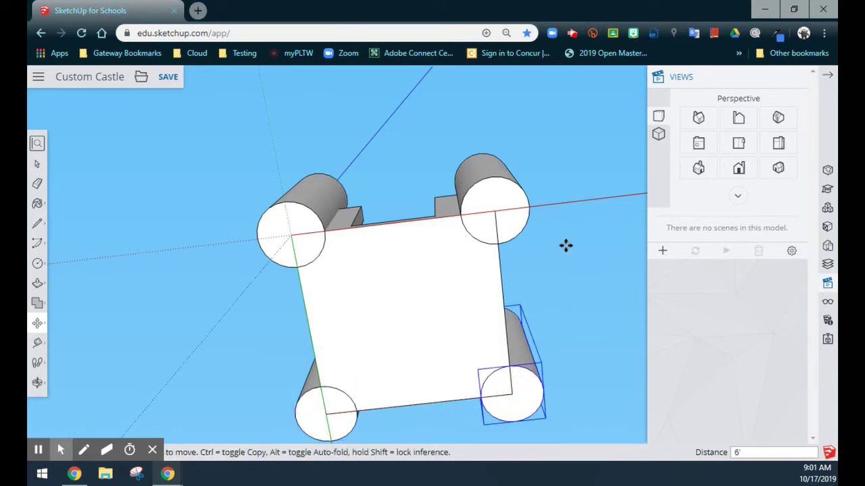
Open the front corner Tower component on the red axis for editing
middle_drag(561, 119, 525, 446)
middle_drag(581, 141, 517, 335)
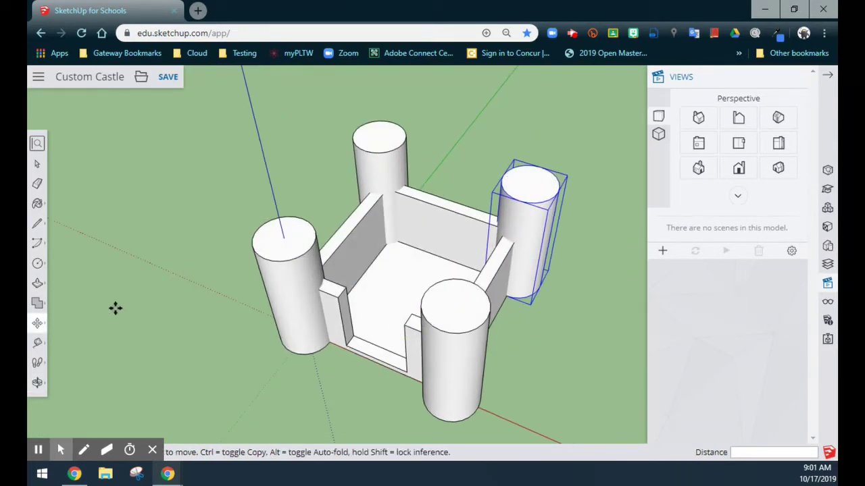
key(space)
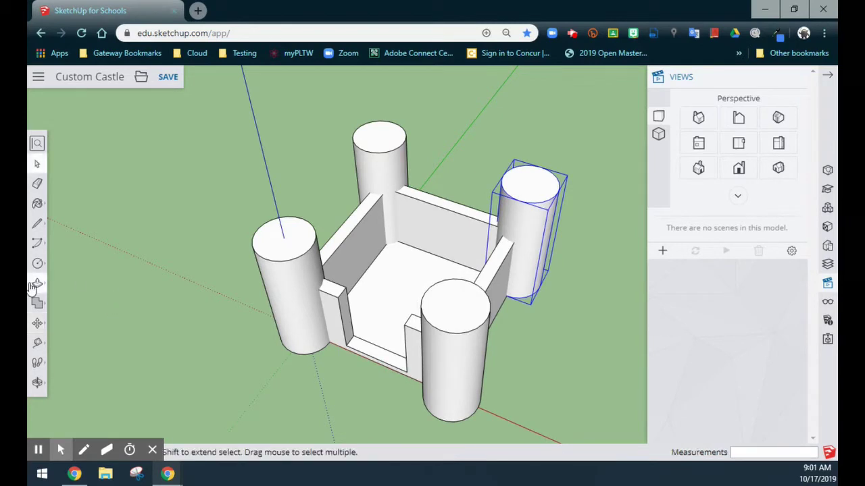
click(38, 283)
click(67, 308)
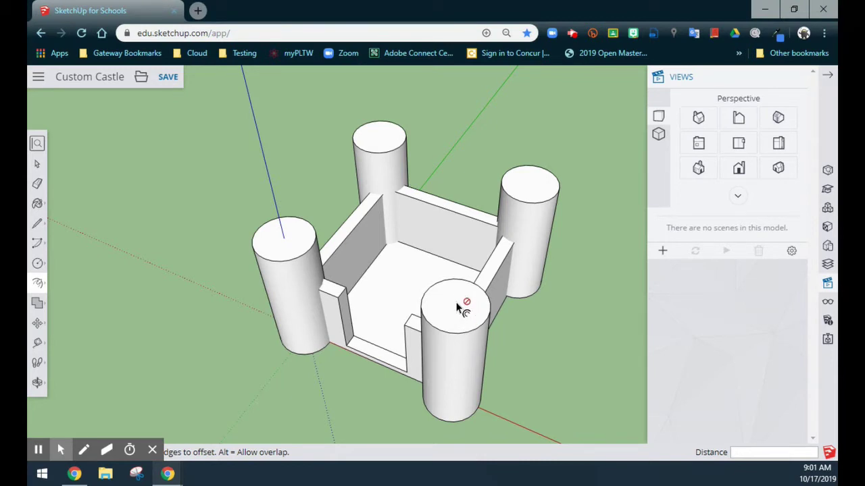
key(space)
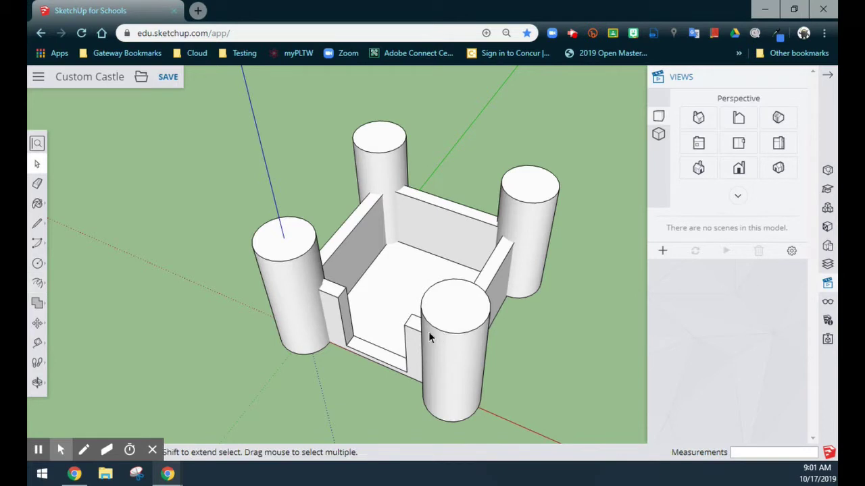
middle_drag(575, 233, 471, 301)
click(471, 289)
double_click(471, 289)
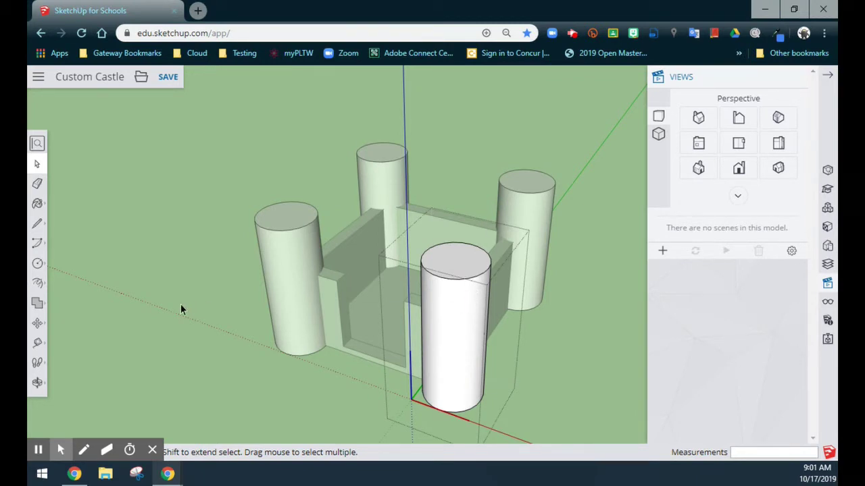
Try a 6" inward offset of the tower's top edge, then undo it
click(38, 284)
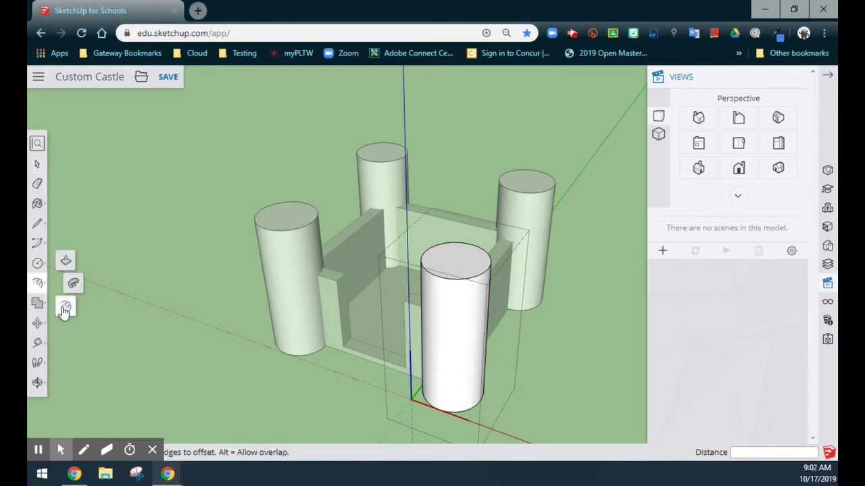
click(64, 308)
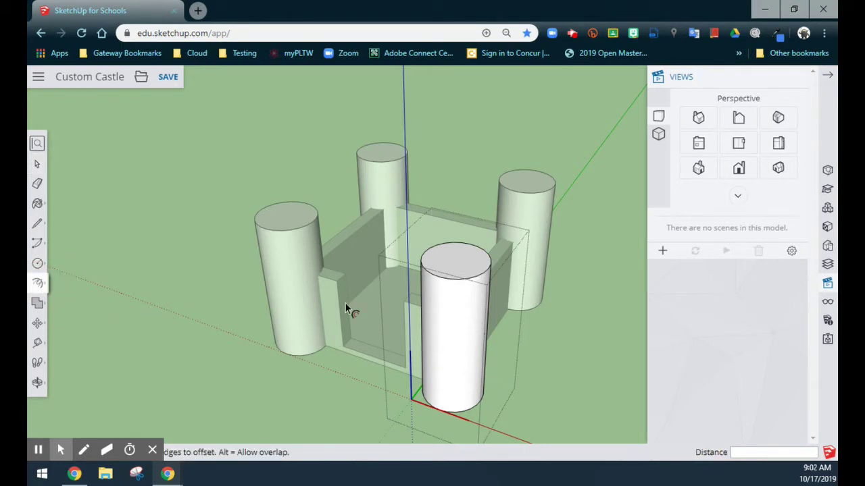
click(452, 254)
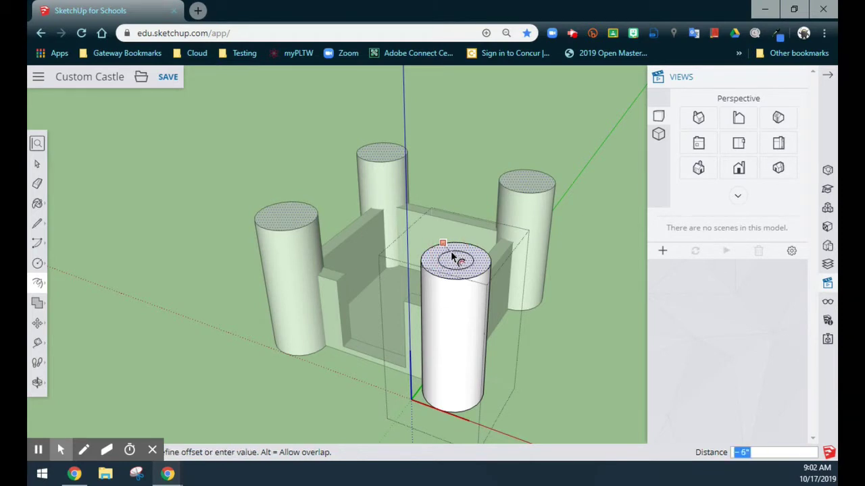
text(6)
key(Return)
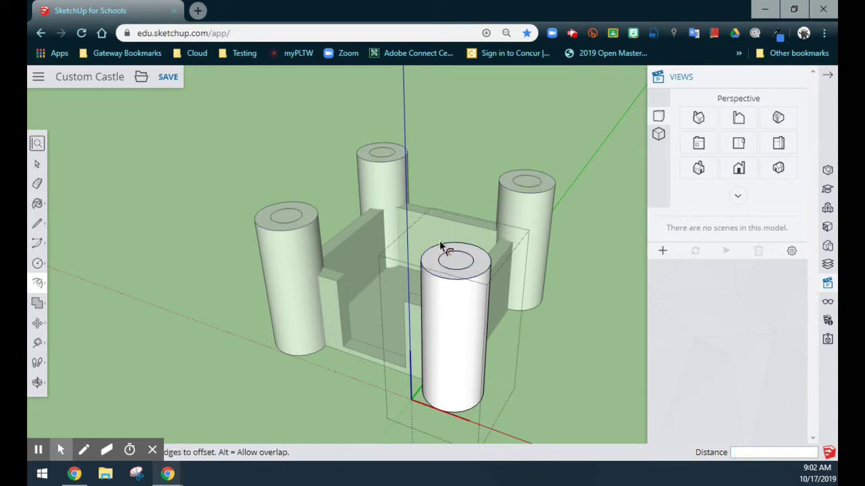
scroll(459, 287, down, 1)
scroll(459, 287, up, 4)
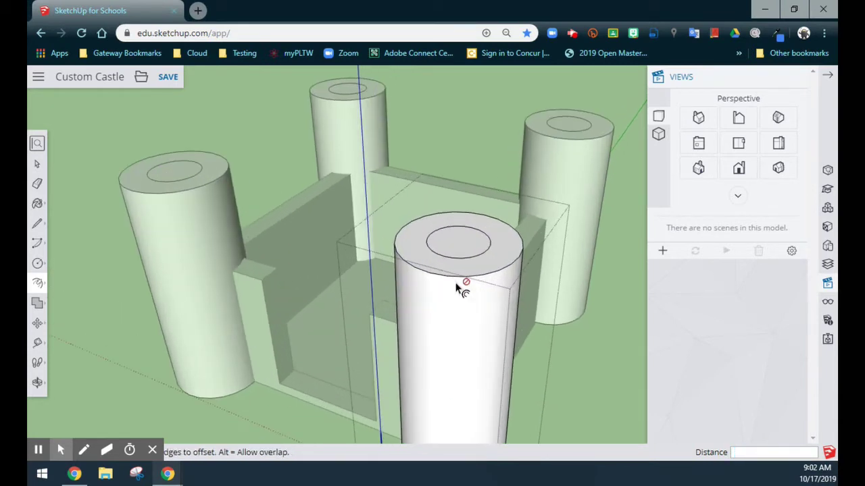
middle_drag(511, 131, 505, 304)
middle_drag(536, 267, 536, 225)
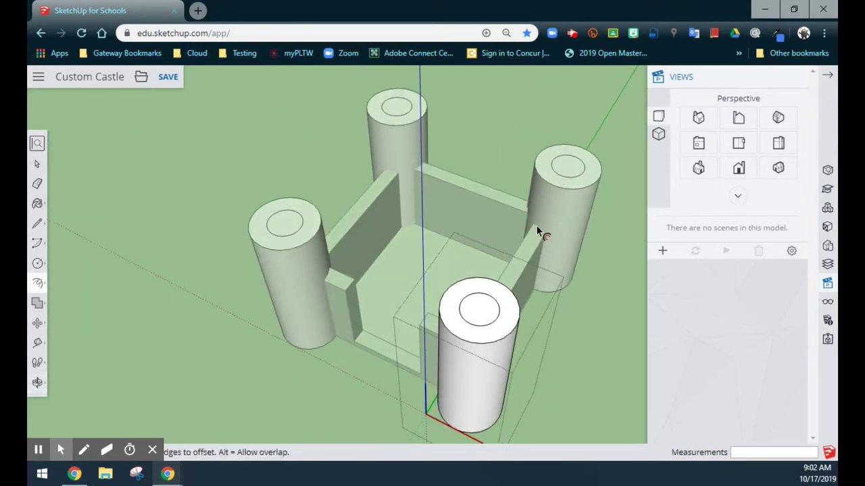
key(ctrl+z)
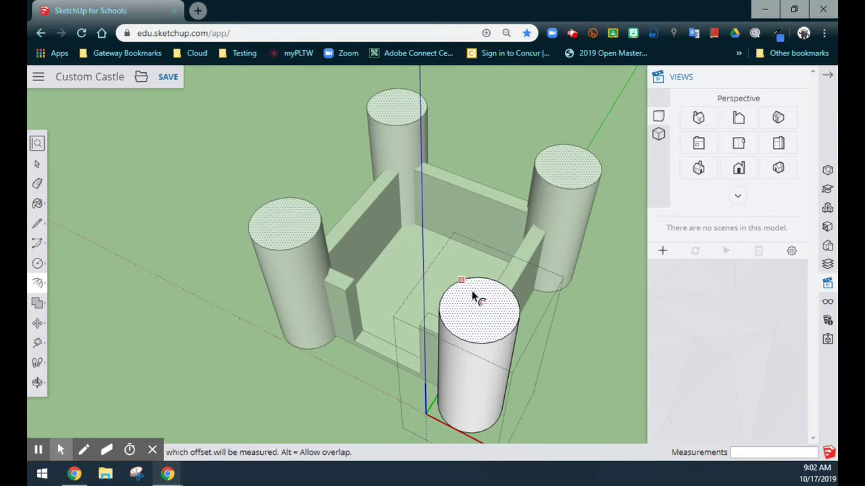
Try a narrower 3" inward offset on the tower's top face and undo it
click(466, 280)
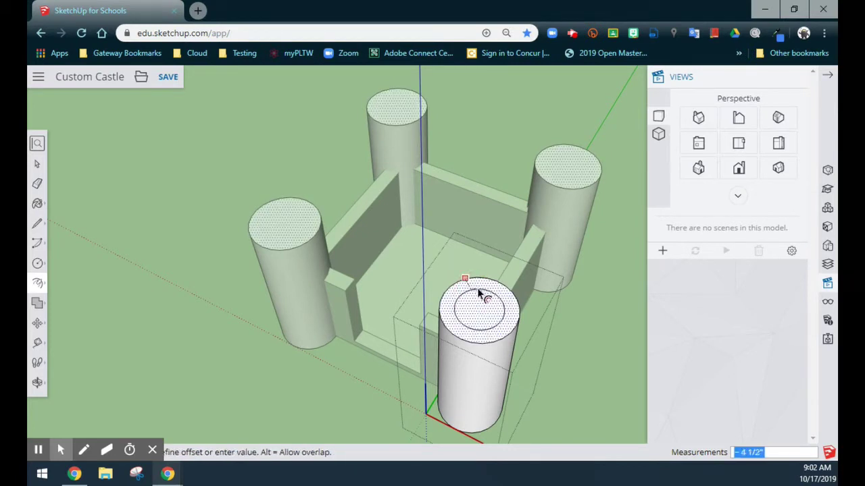
text(3)
key(Return)
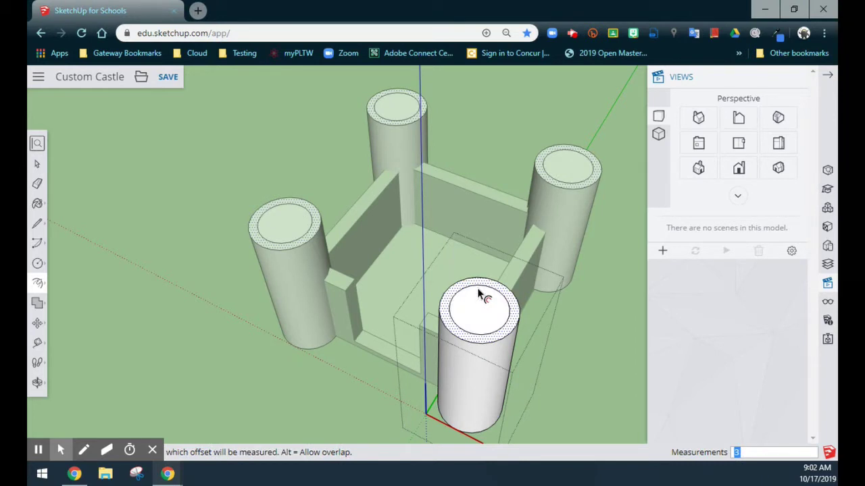
key(ctrl+z)
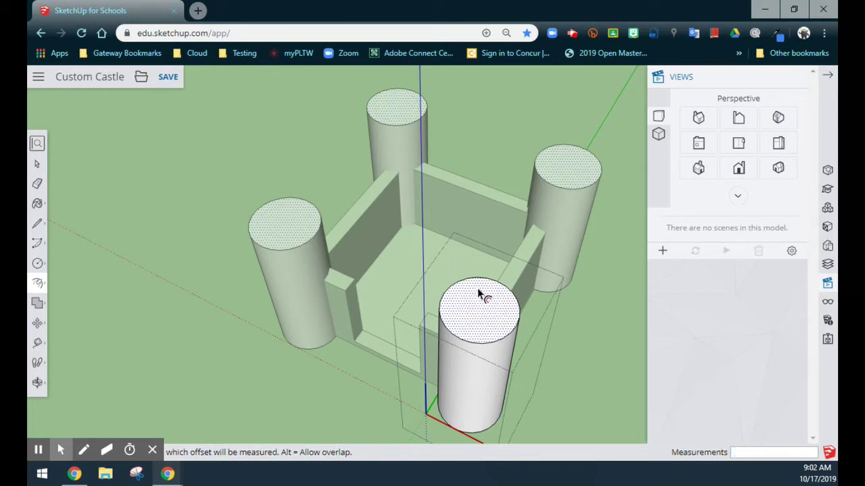
Offset the tower's top edge inward by 4"
click(477, 289)
text(4)
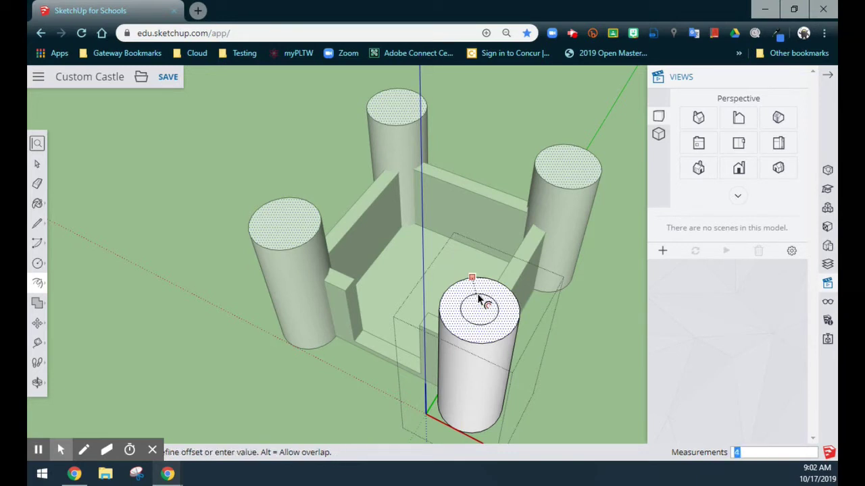
key(Return)
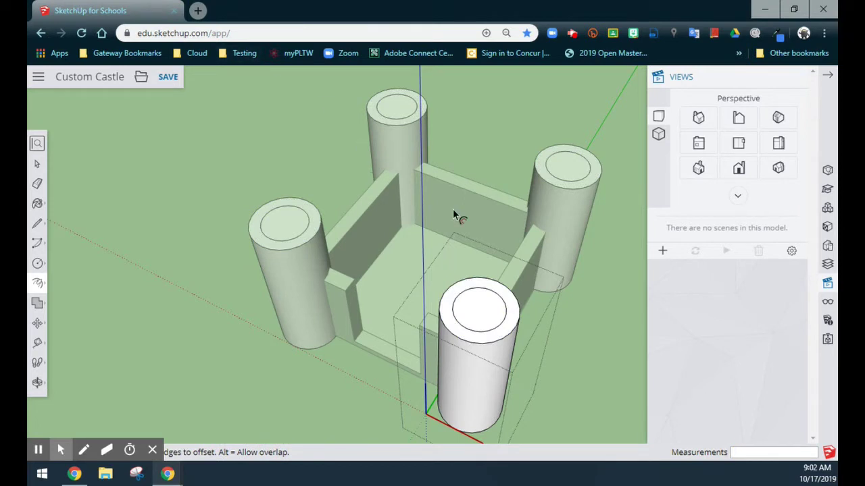
Push the inner circle of the tower's top down 6" and close the Tower component
click(520, 346)
key(p)
middle_drag(566, 393, 595, 324)
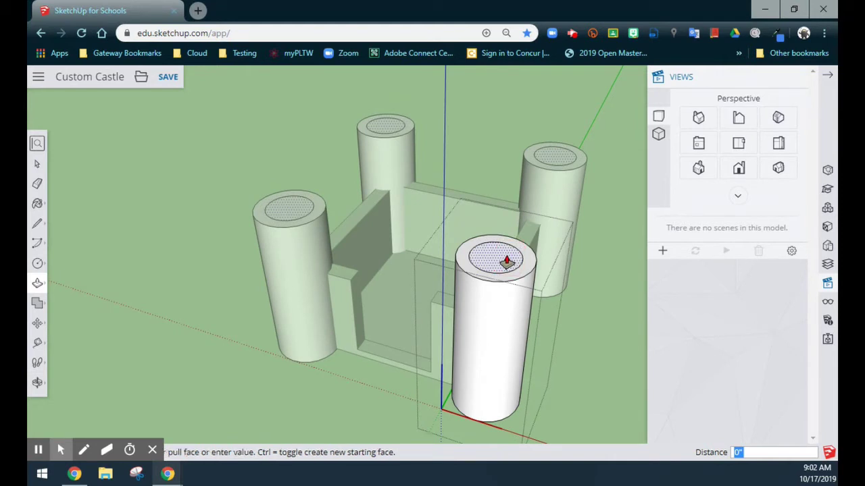
drag(507, 262, 507, 274)
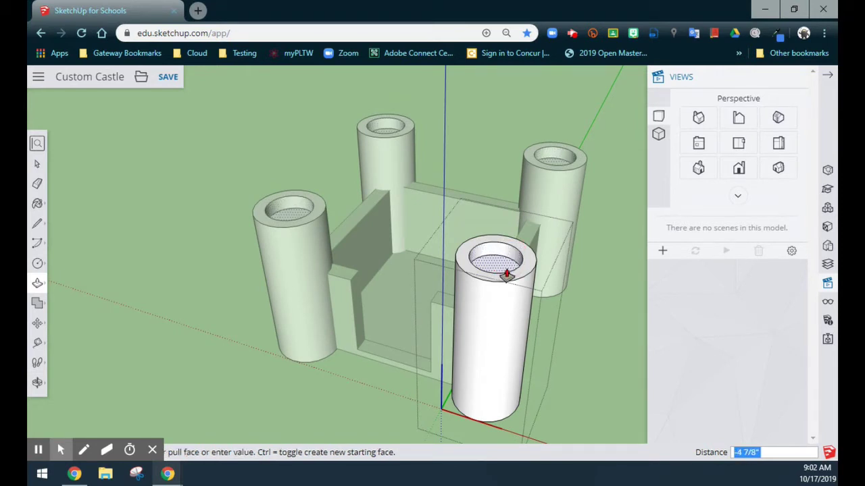
text(6)
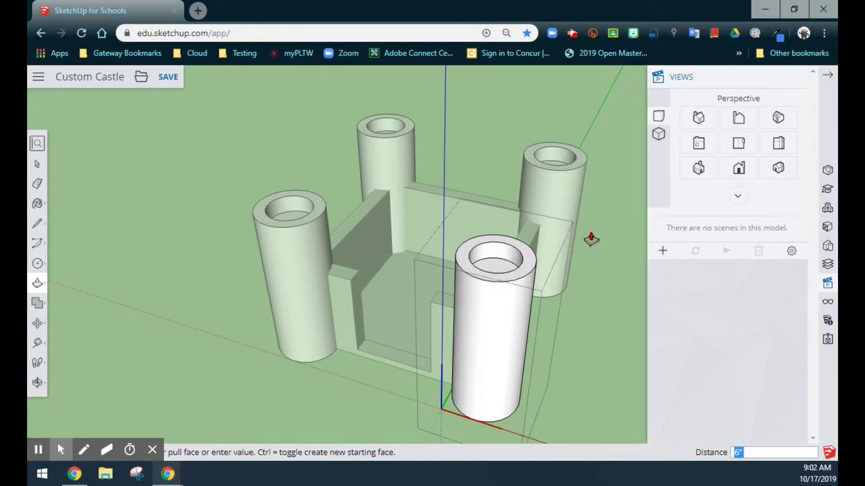
middle_drag(594, 250, 554, 264)
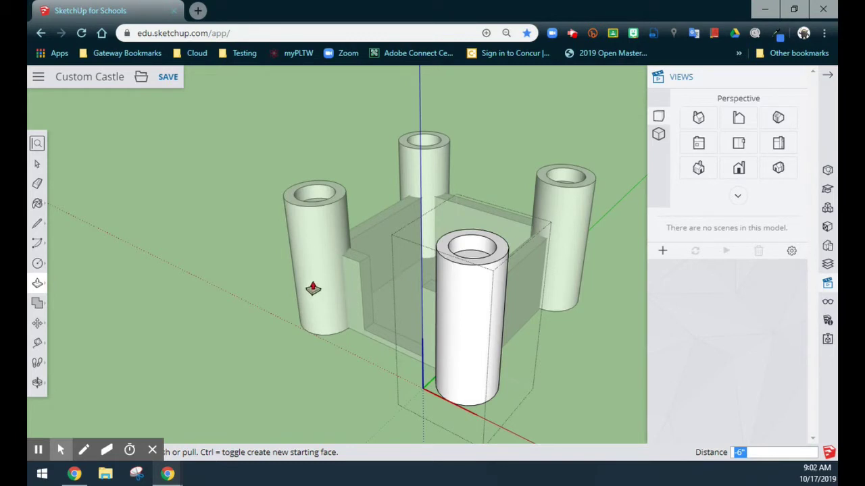
key(space)
click(188, 257)
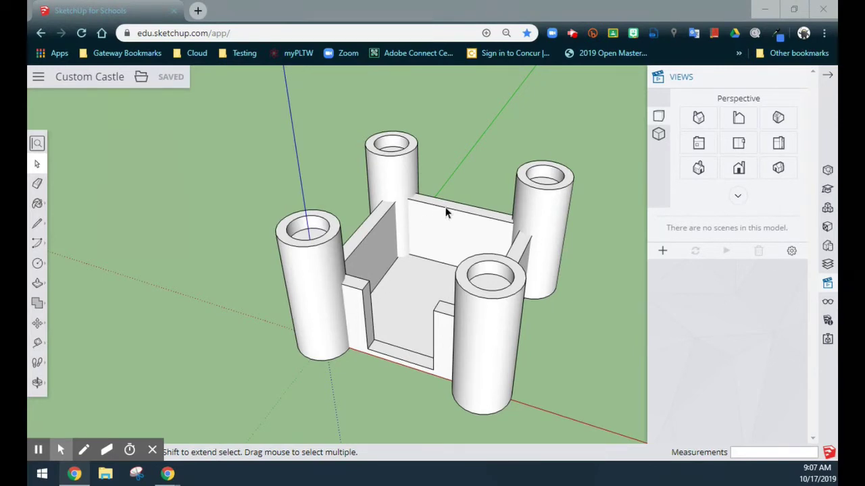
click(407, 245)
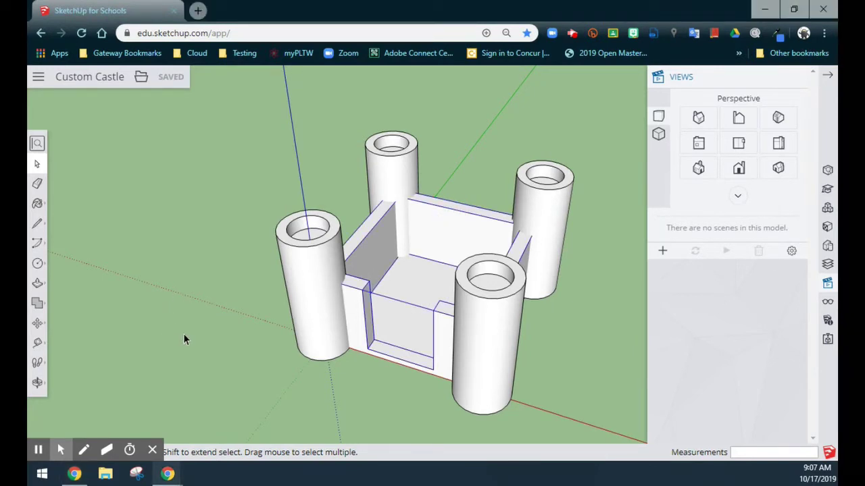
click(37, 284)
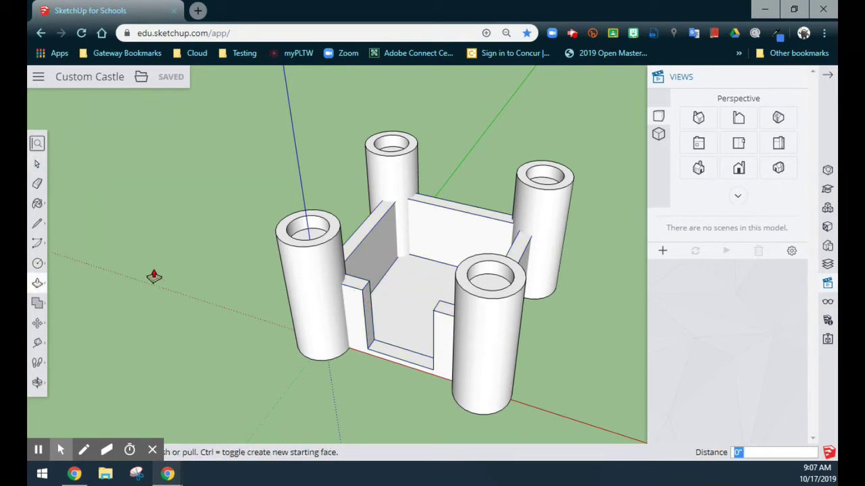
click(37, 164)
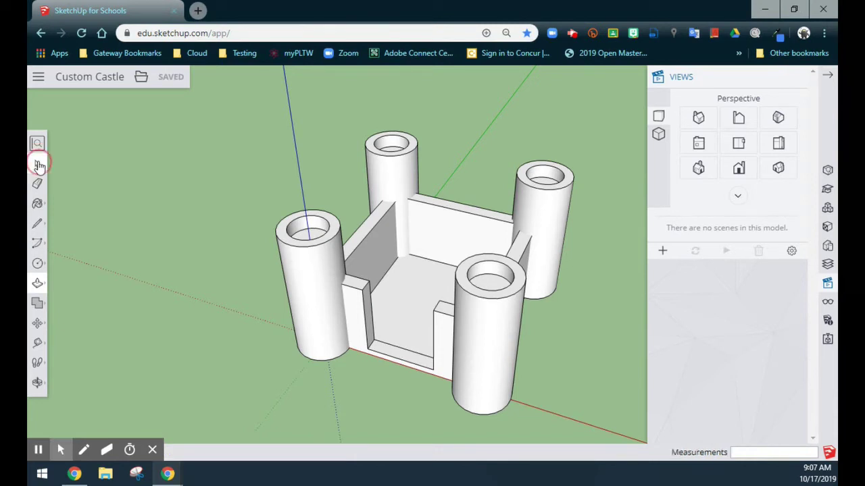
double_click(413, 297)
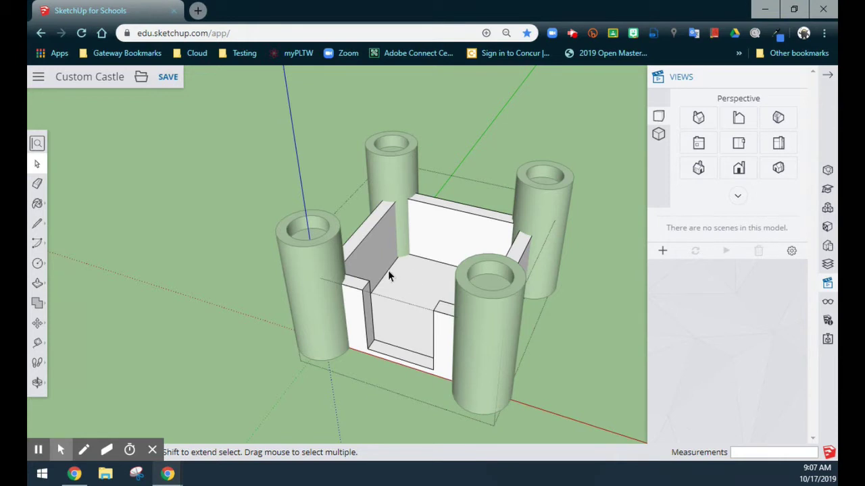
click(457, 223)
click(378, 229)
click(736, 143)
click(589, 266)
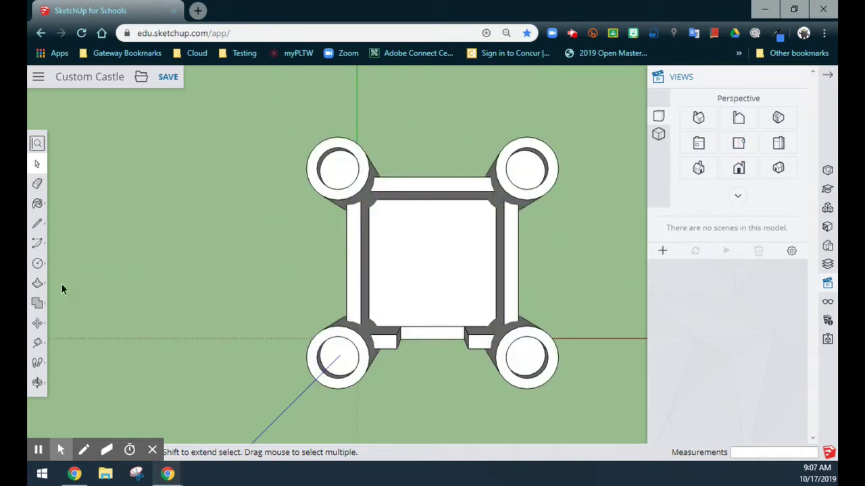
click(37, 283)
click(64, 307)
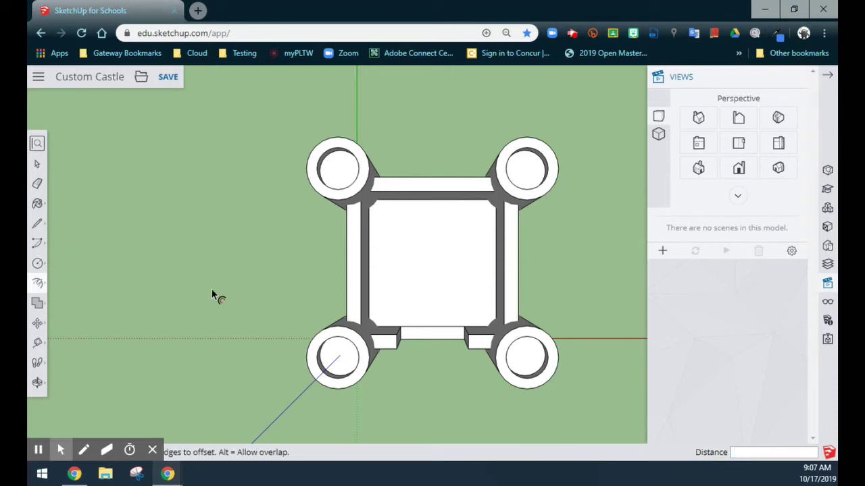
middle_drag(601, 339, 144, 198)
click(37, 163)
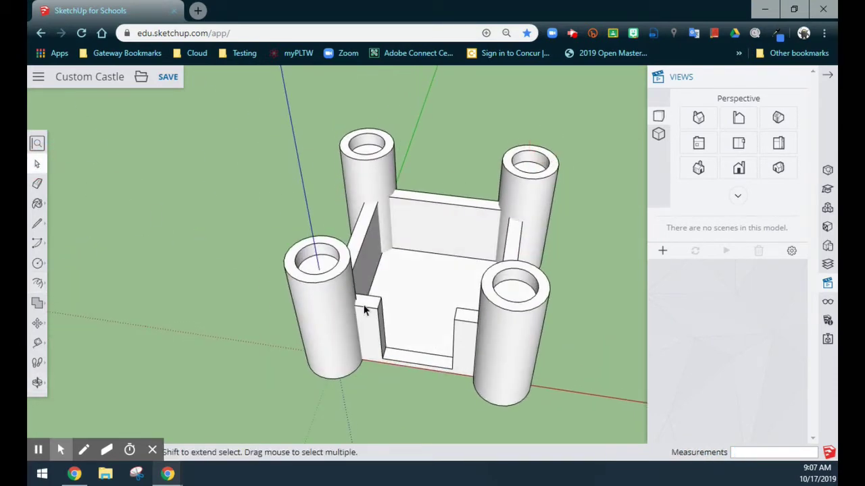
Open the castle base group for editing and, in top view, offset the inner floor's edges inward by 1'3"
click(422, 290)
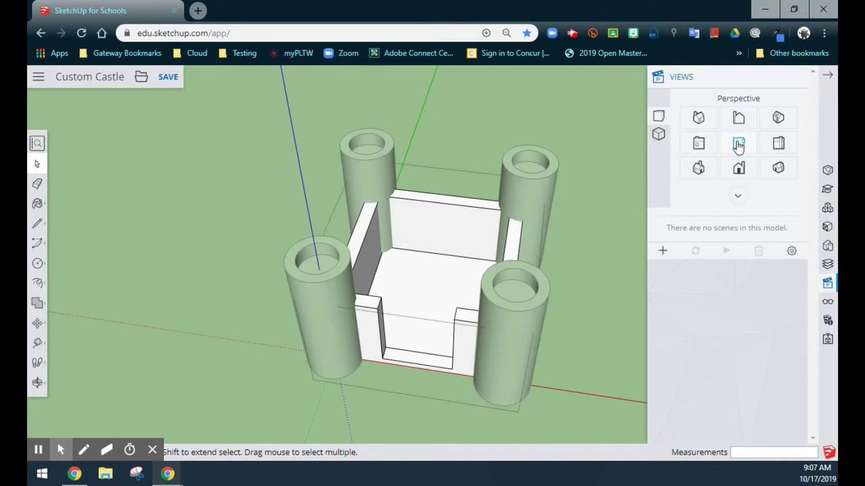
click(738, 143)
click(63, 305)
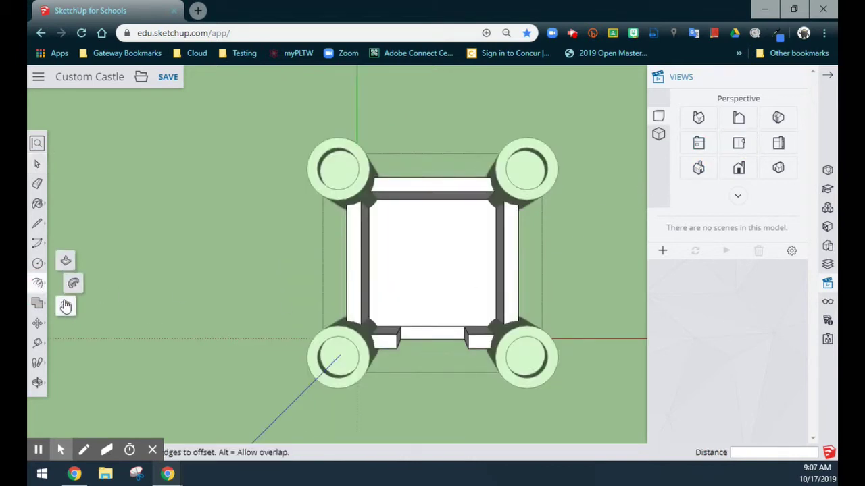
click(407, 209)
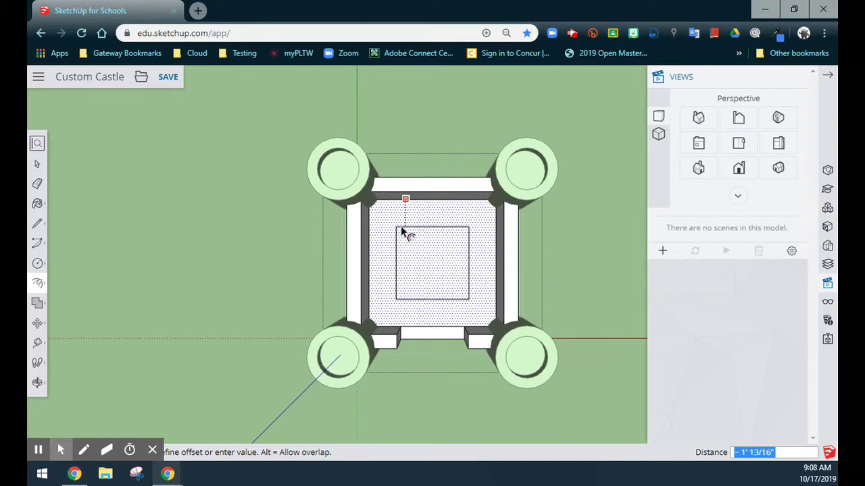
text(1'3)
key(Return)
Pull the inner floor square up 2' 9", level with the top of the side wall
middle_drag(580, 388, 550, 173)
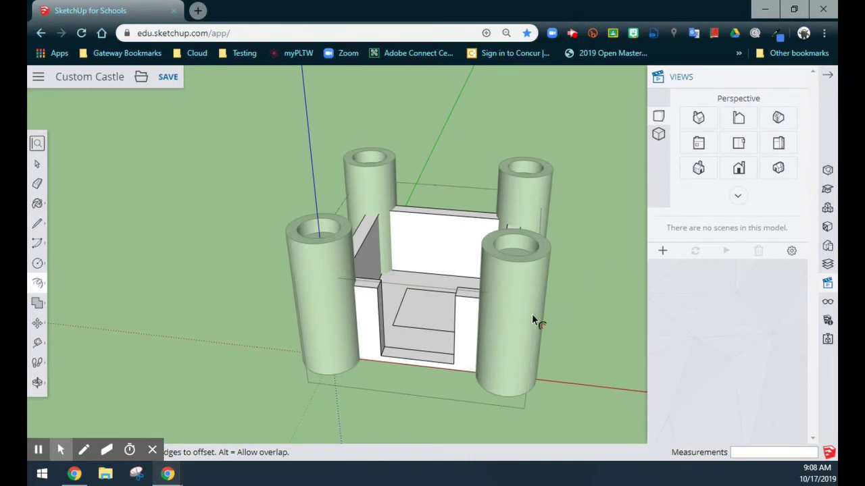
mouse_move(60, 297)
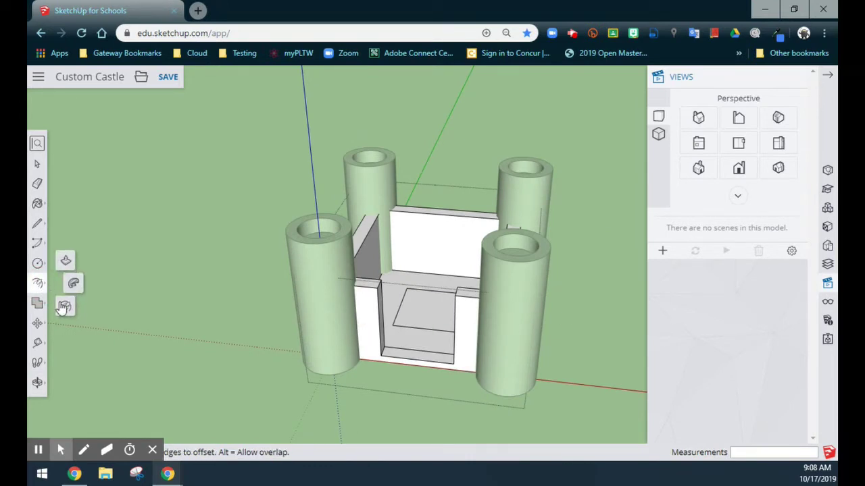
click(72, 267)
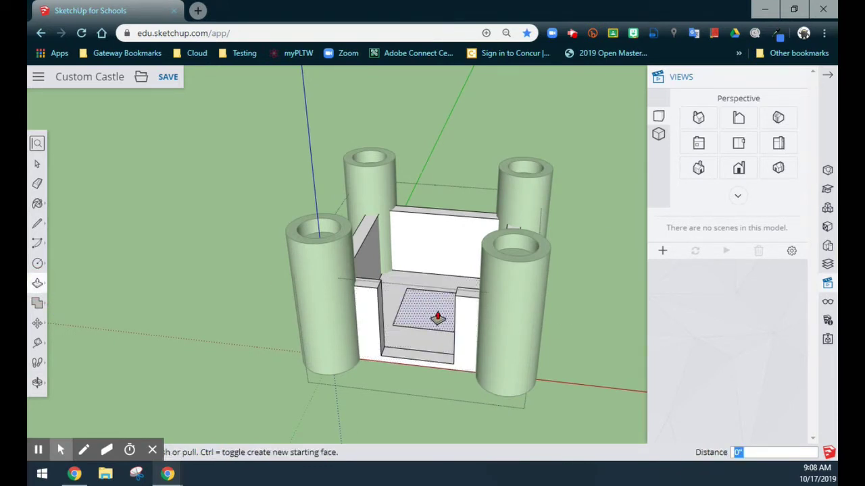
click(435, 314)
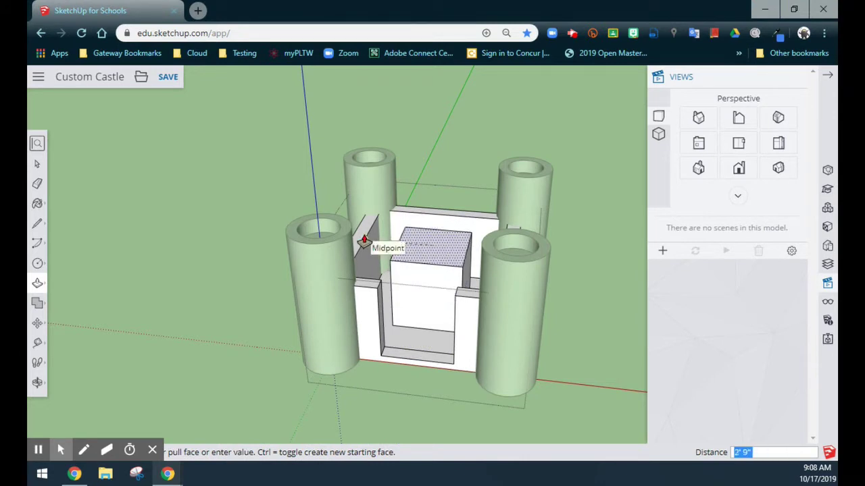
click(364, 241)
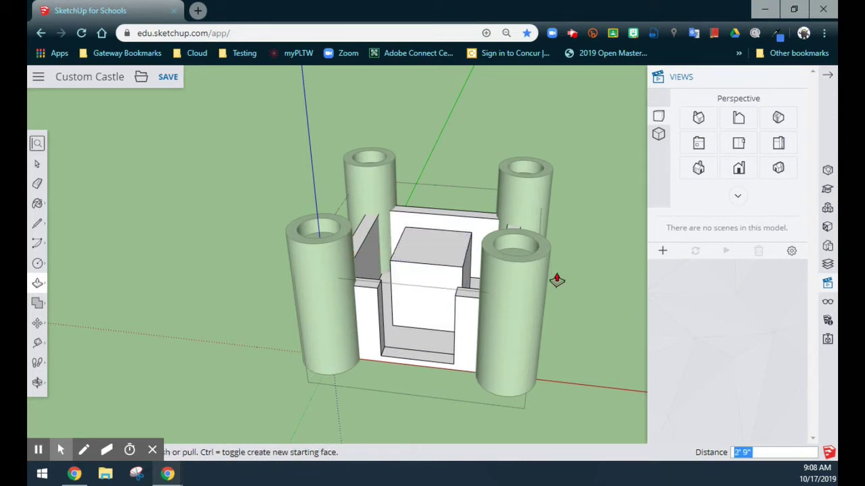
Draw two diagonal lines between opposite corners of the central block's top face
key(o)
mouse_move(422, 382)
mouse_down()
mouse_move(415, 386)
mouse_move(452, 257)
mouse_move(425, 367)
mouse_up()
key(p)
key(o)
drag(593, 251, 594, 367)
key(p)
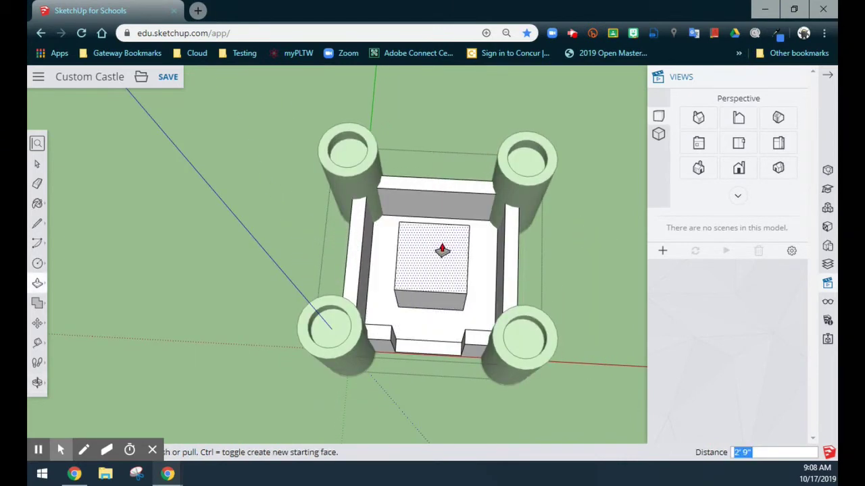
click(37, 223)
click(66, 215)
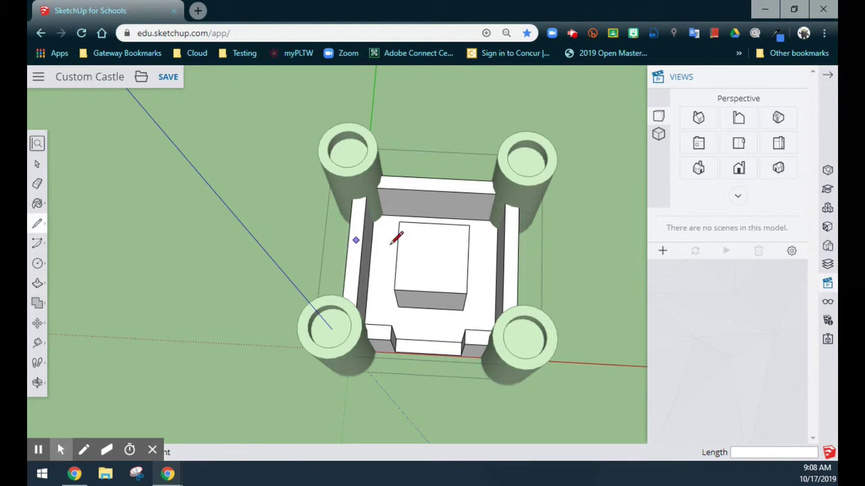
click(399, 222)
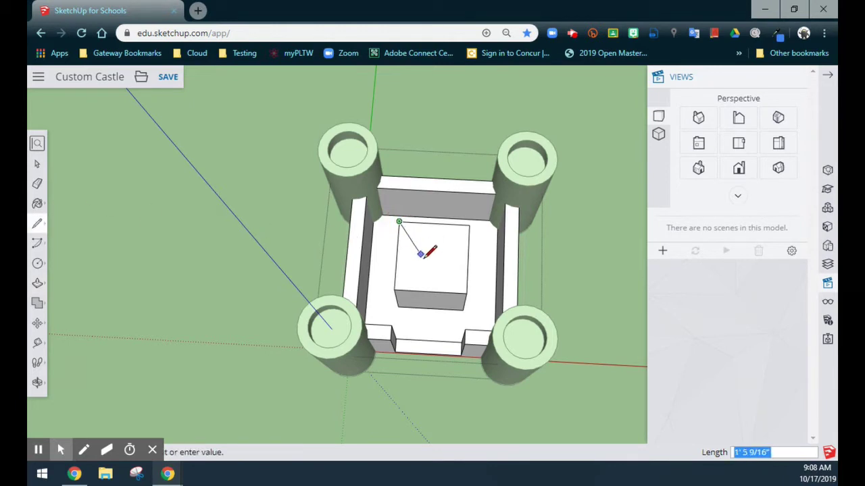
click(467, 292)
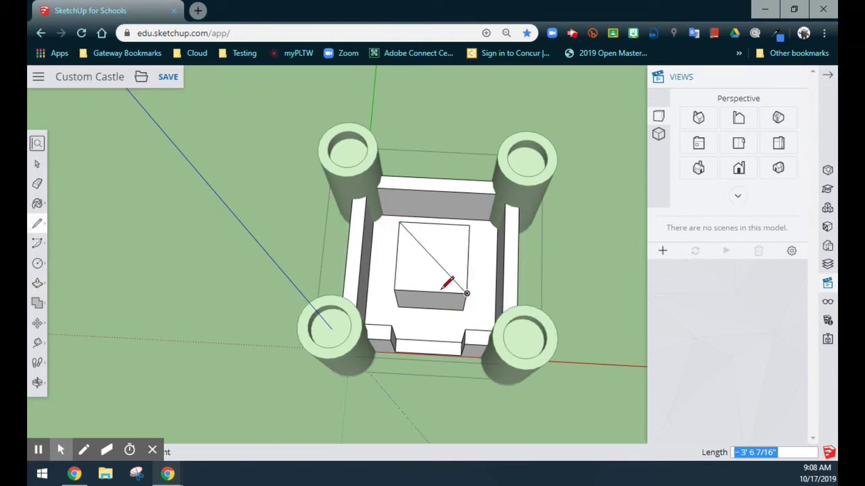
click(394, 289)
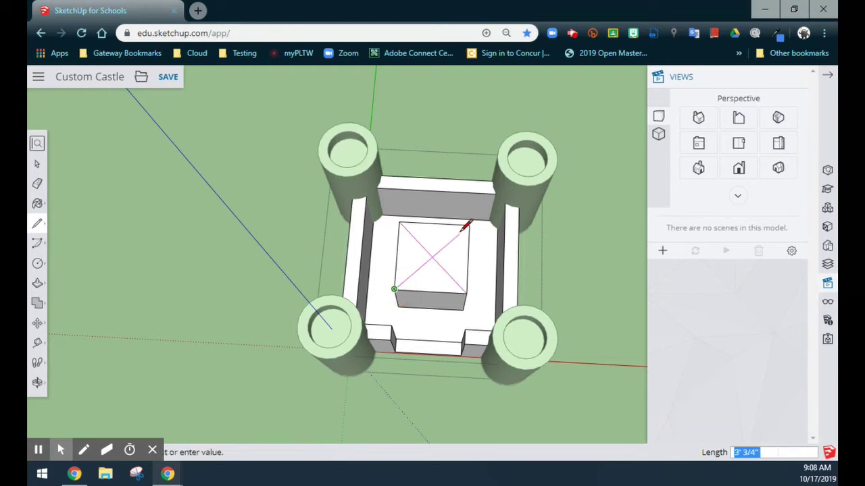
click(468, 227)
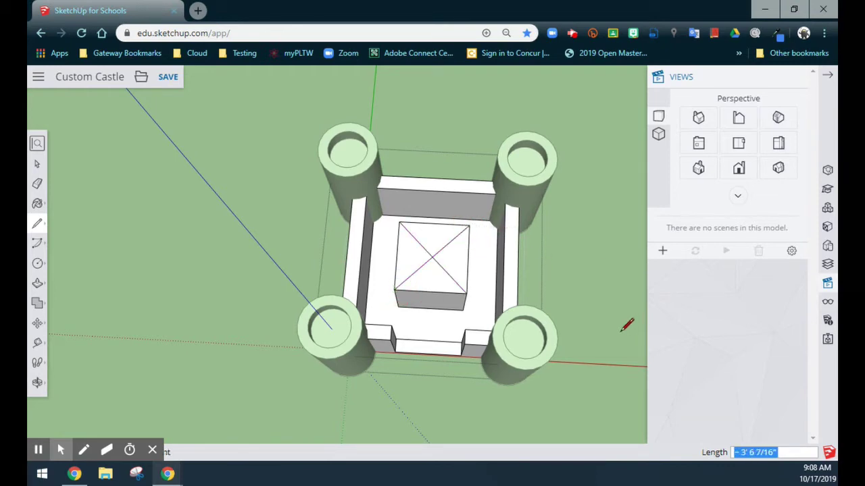
Move the crossing point of the diagonals up 2' along the blue axis to form a pyramid roof
middle_drag(583, 358, 579, 137)
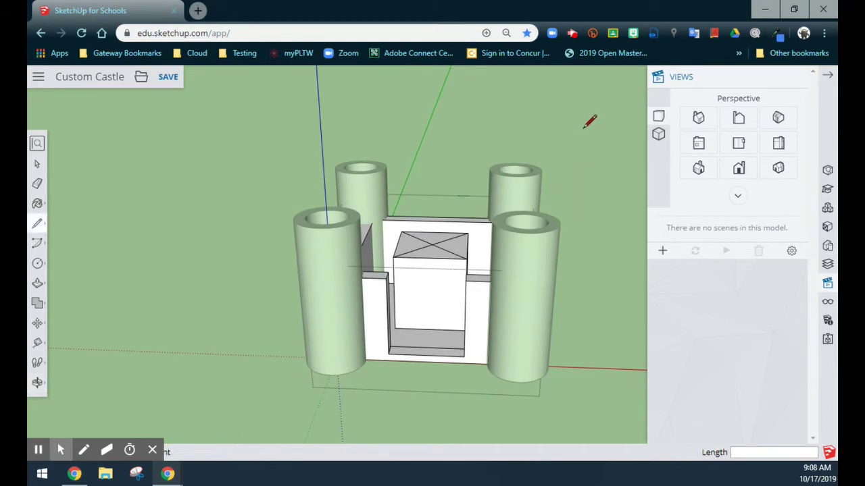
click(432, 244)
click(37, 326)
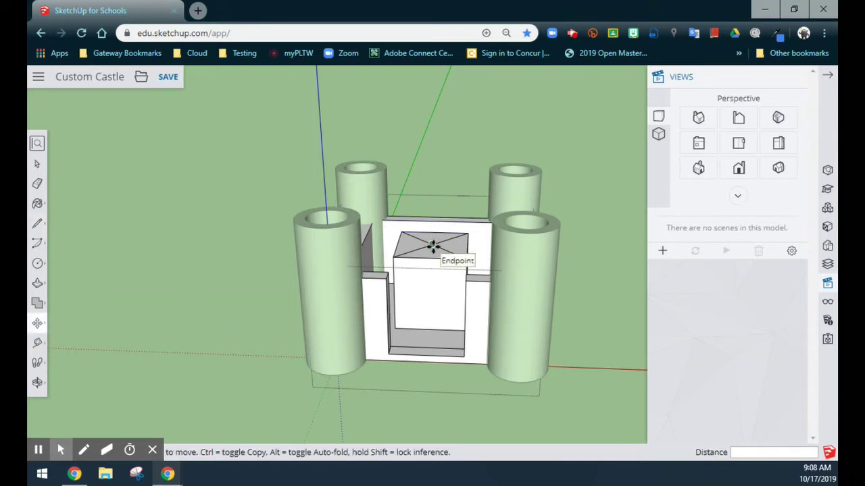
click(433, 247)
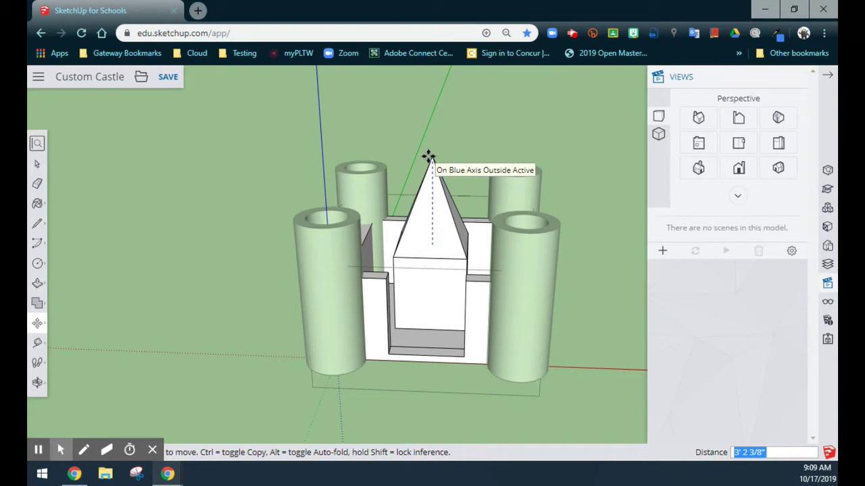
text(2')
key(Escape)
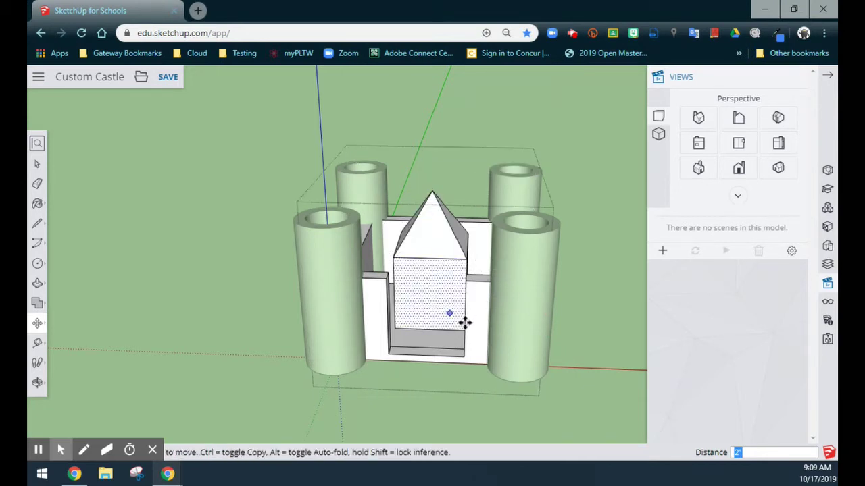
Close the castle base group
middle_drag(583, 302, 571, 280)
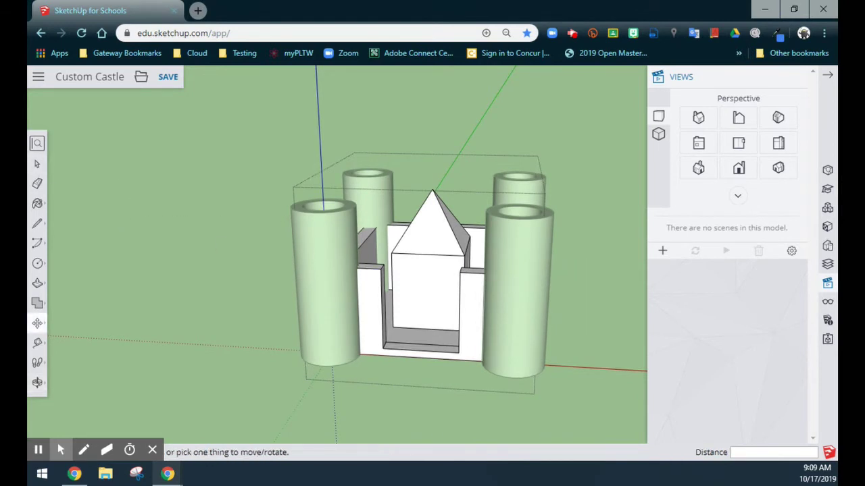
click(37, 166)
click(217, 229)
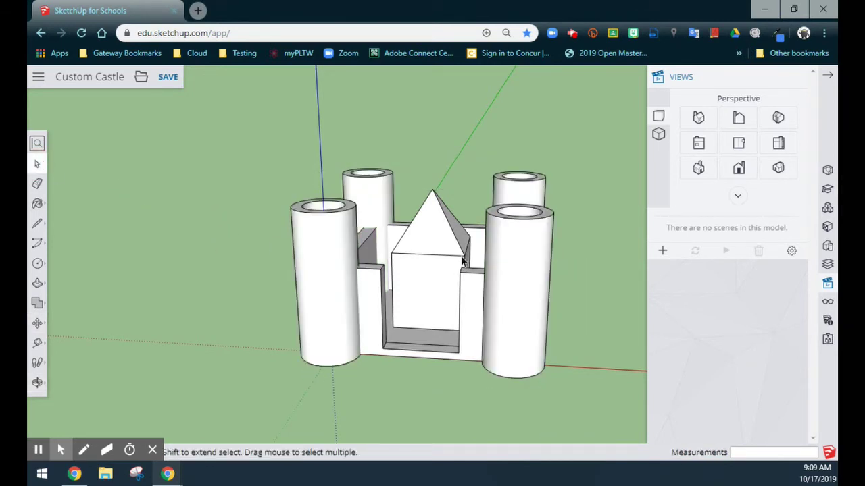
middle_drag(571, 273, 512, 251)
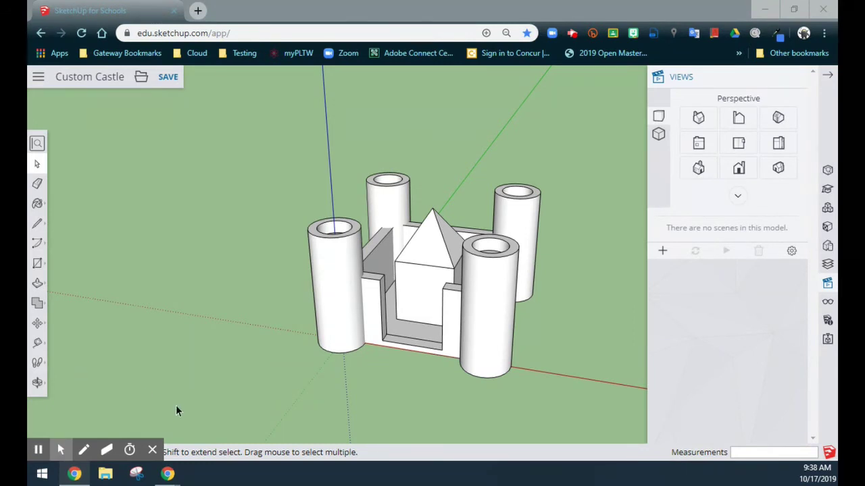
Select the whole castle and copy it 6' along the red axis from the corner tower's outer bottom endpoint, beyond the origin side
drag(576, 384, 292, 155)
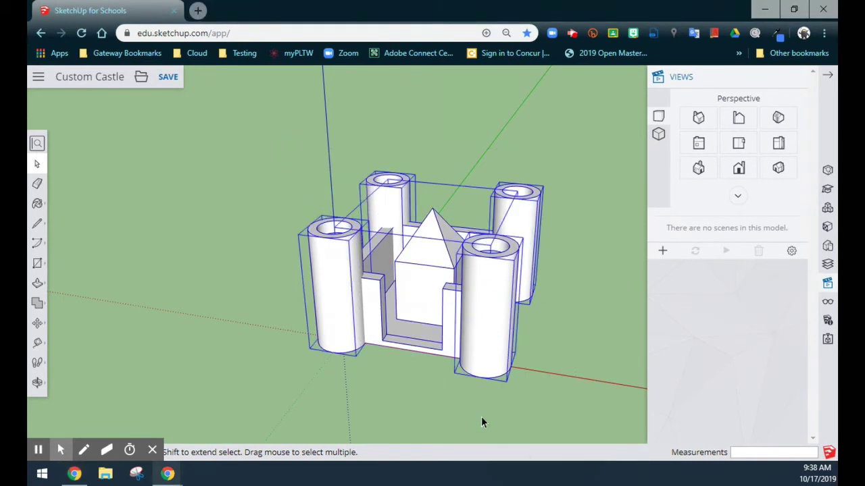
middle_drag(442, 406, 450, 110)
middle_drag(405, 368, 373, 266)
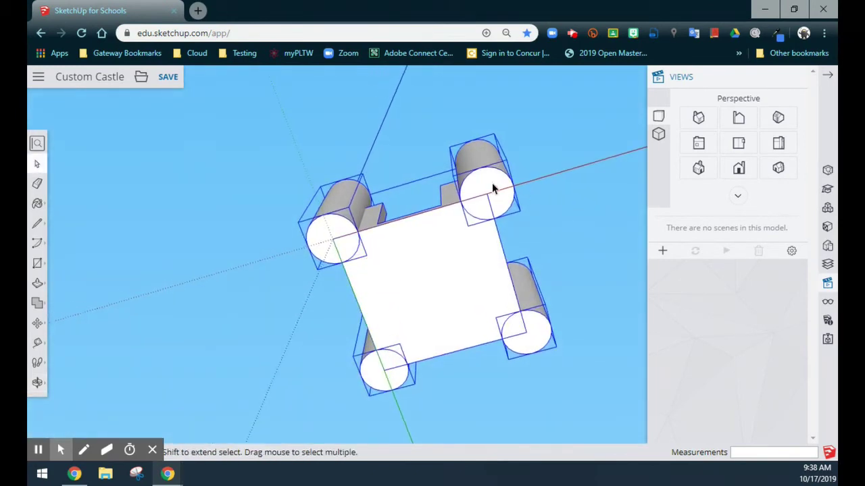
click(37, 323)
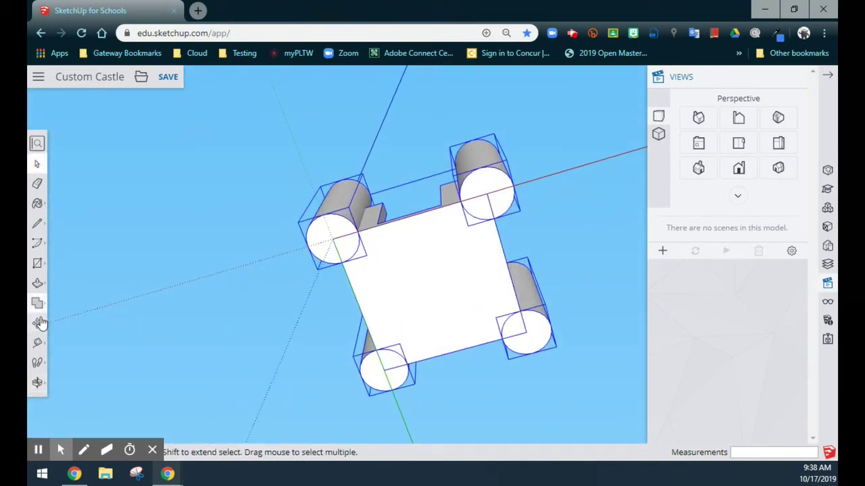
click(66, 304)
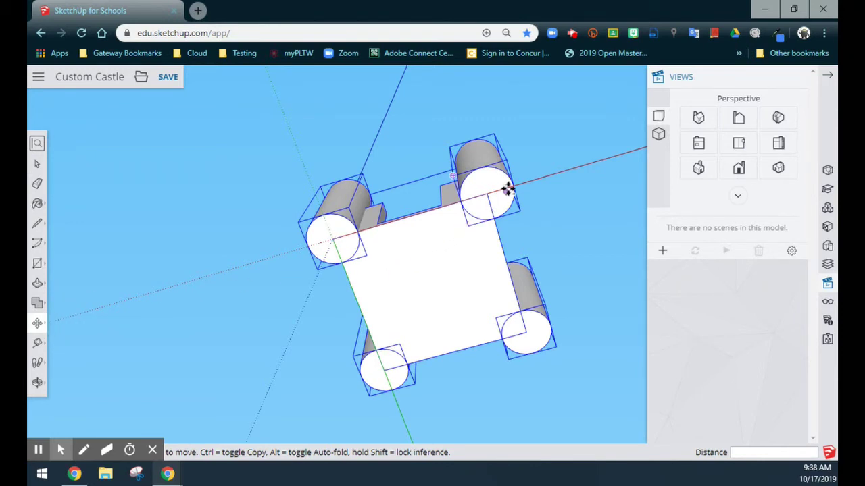
scroll(512, 184, up, 4)
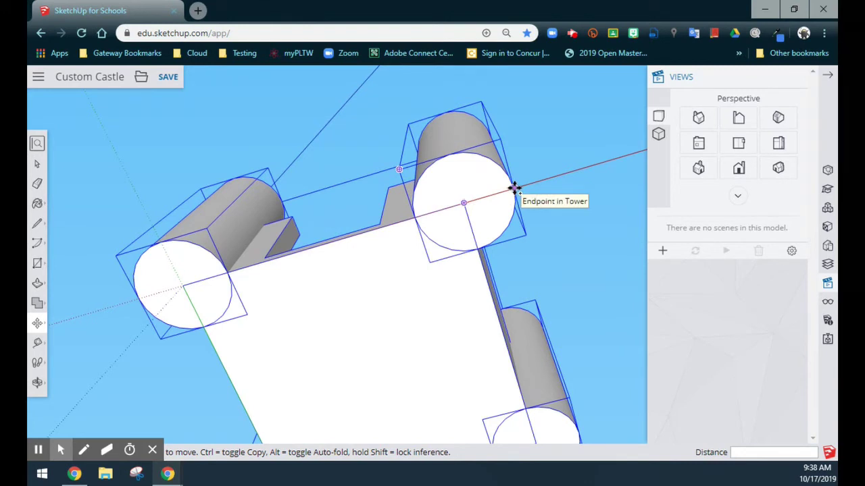
click(513, 188)
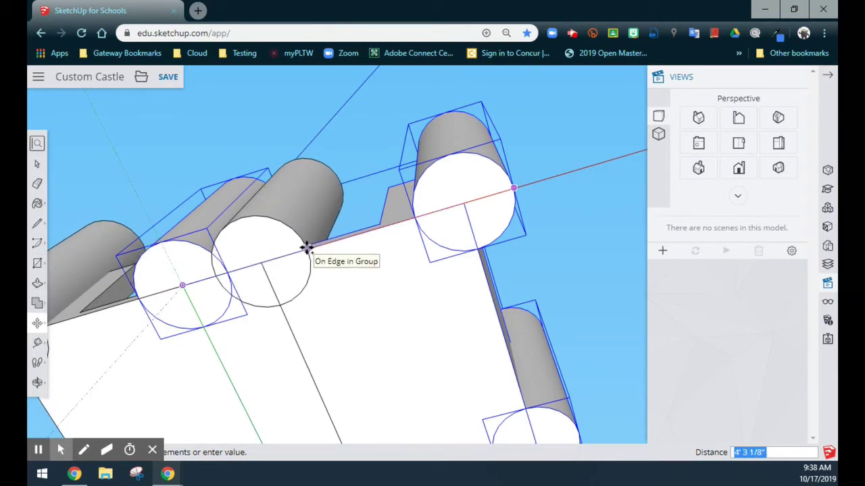
text(6)
key(Return)
Copy the selected second castle another 6' in the same direction along the red axis to add a third
scroll(362, 305, down, 5)
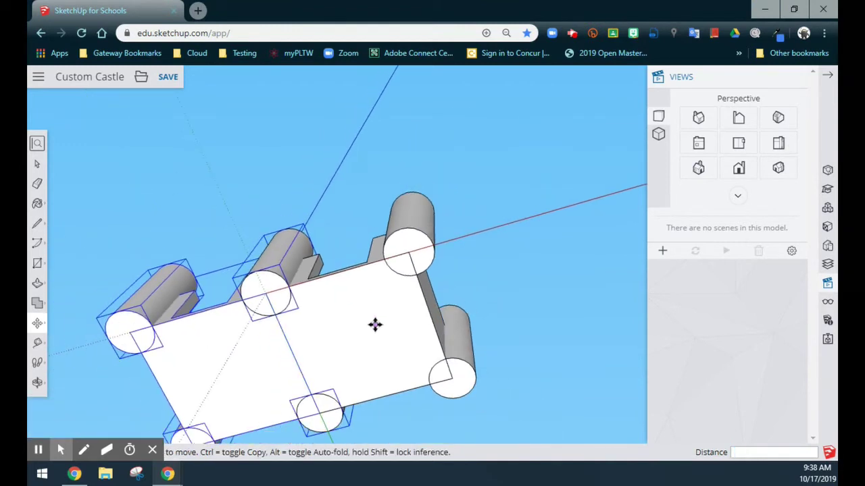
scroll(126, 370, down, 1)
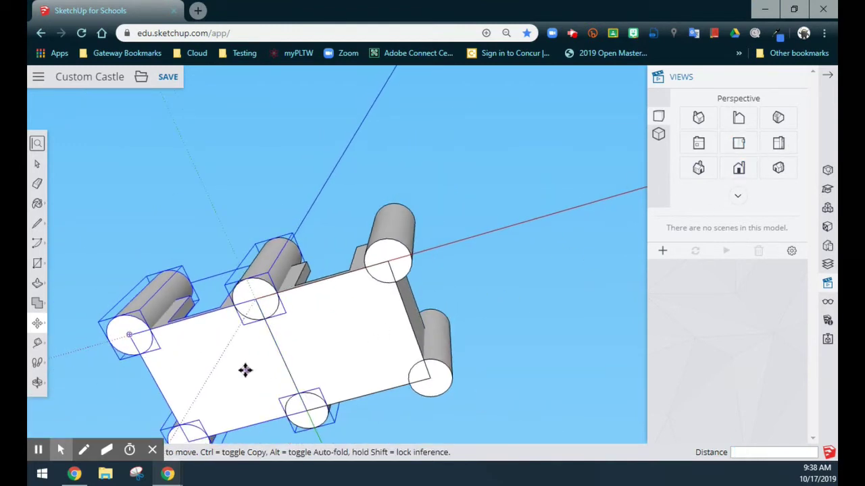
middle_drag(144, 368, 227, 291)
key(h)
drag(71, 277, 233, 340)
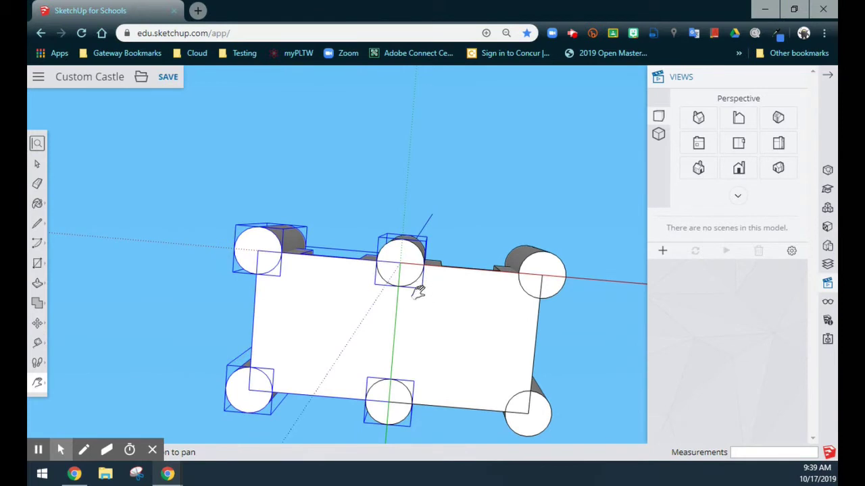
scroll(408, 294, up, 5)
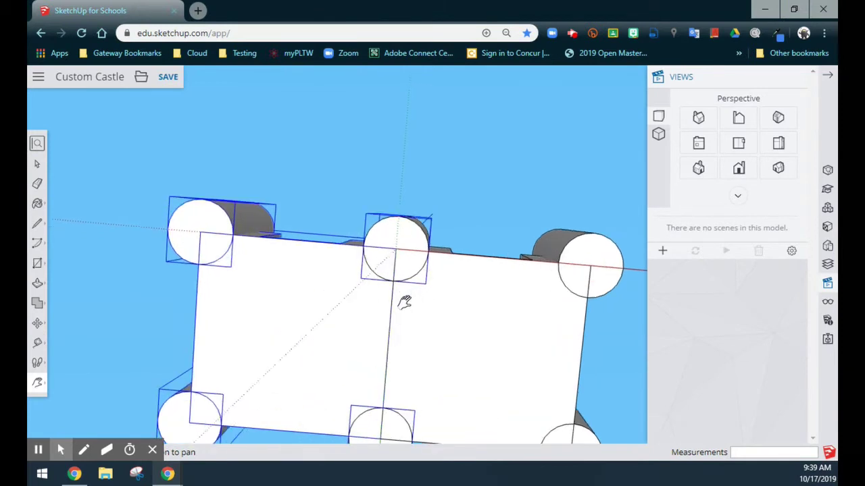
click(38, 323)
click(68, 304)
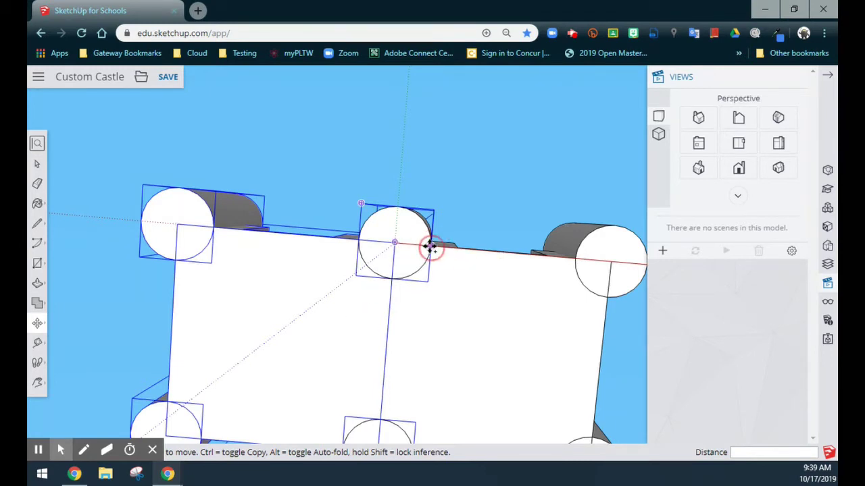
click(431, 246)
key(ctrl)
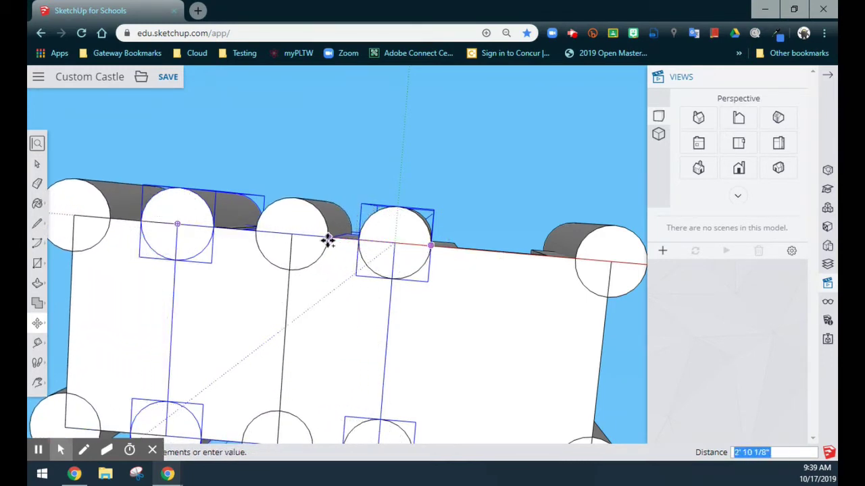
text(6)
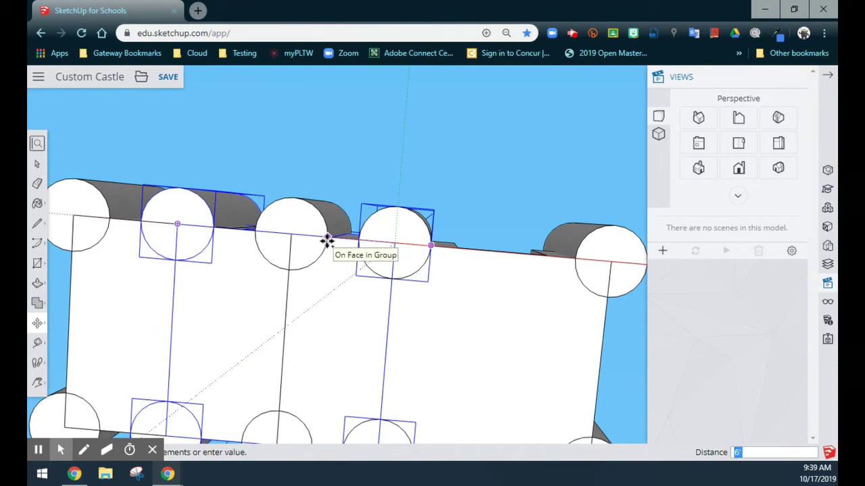
key(Return)
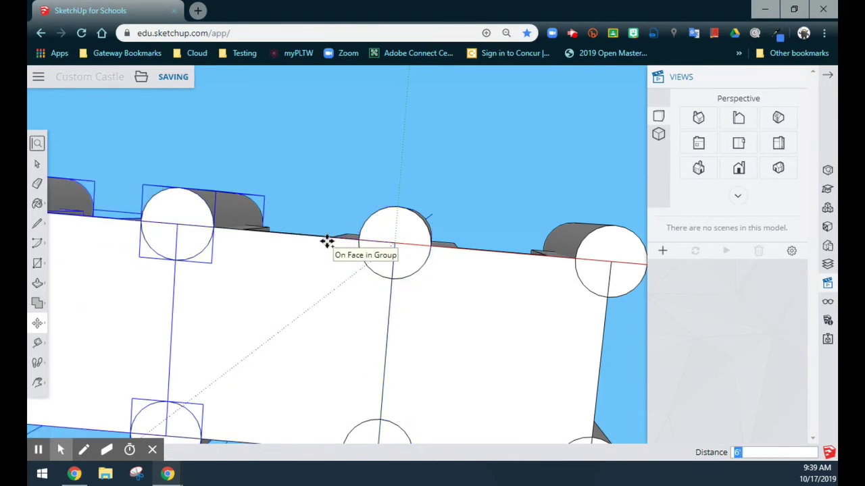
Examine the row of joined castles from an elevated perspective and clear the selection
click(698, 117)
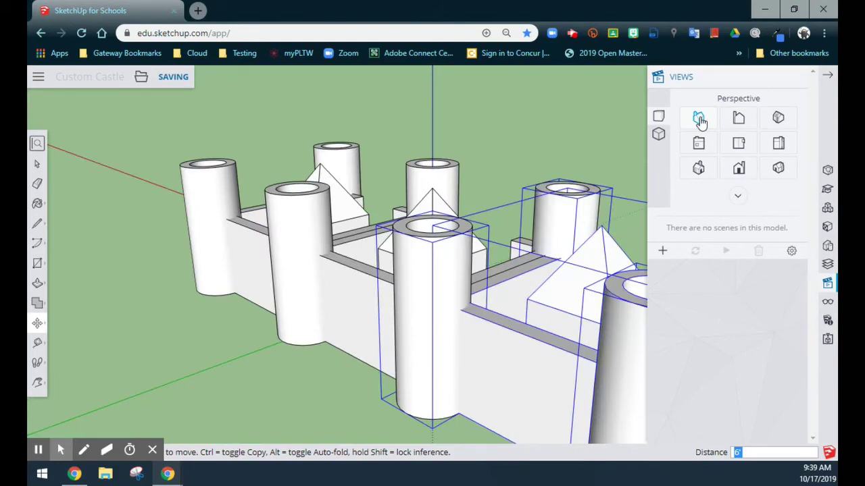
middle_drag(358, 161, 378, 187)
middle_drag(578, 324, 325, 285)
scroll(323, 286, down, 3)
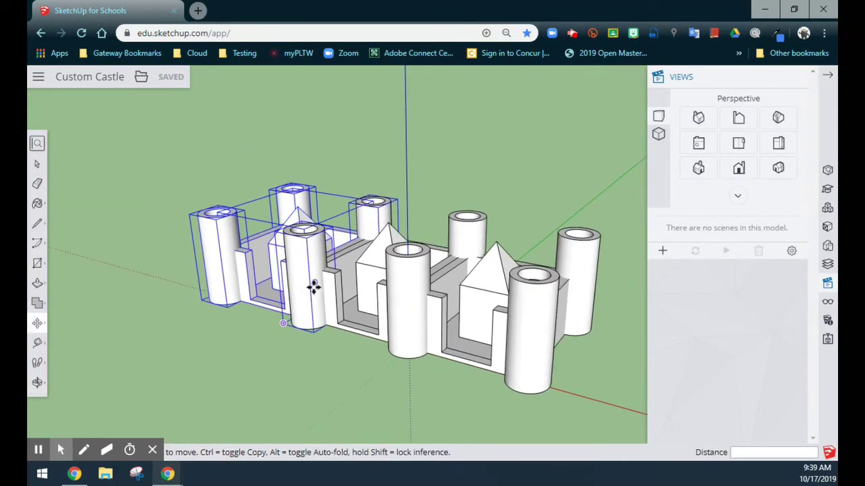
key(space)
click(326, 376)
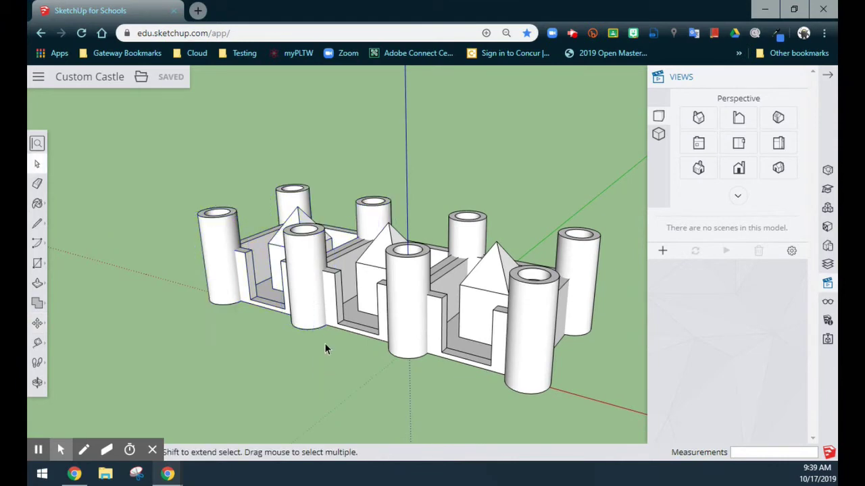
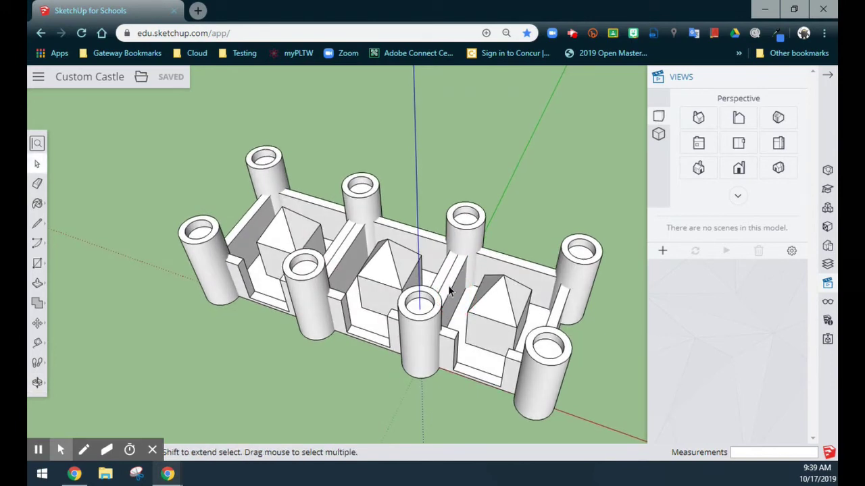
Try to remove the dividing wall of the nearest end castle with a rectangle and Push/Pull, without opening its base group
middle_drag(447, 285, 270, 151)
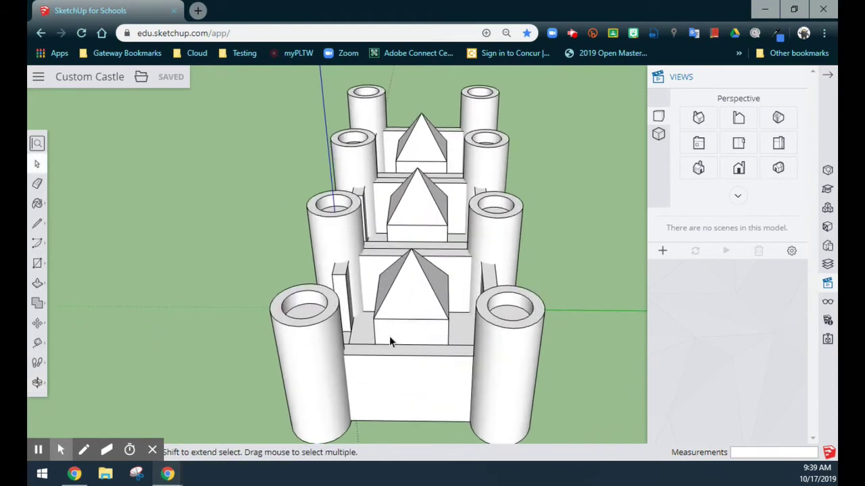
scroll(418, 281, up, 4)
scroll(371, 248, up, 2)
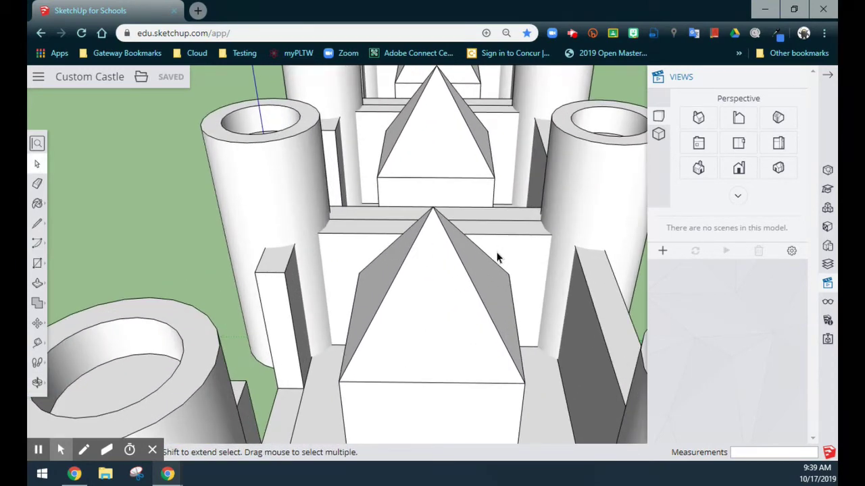
click(37, 263)
click(64, 216)
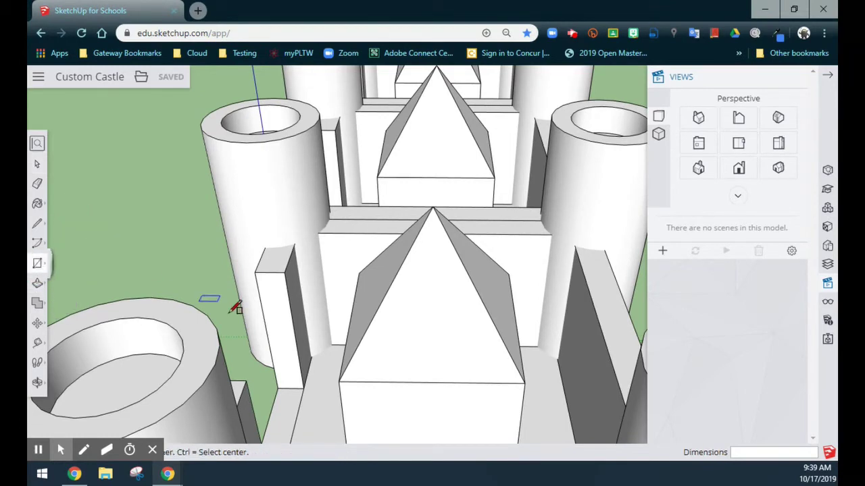
click(332, 343)
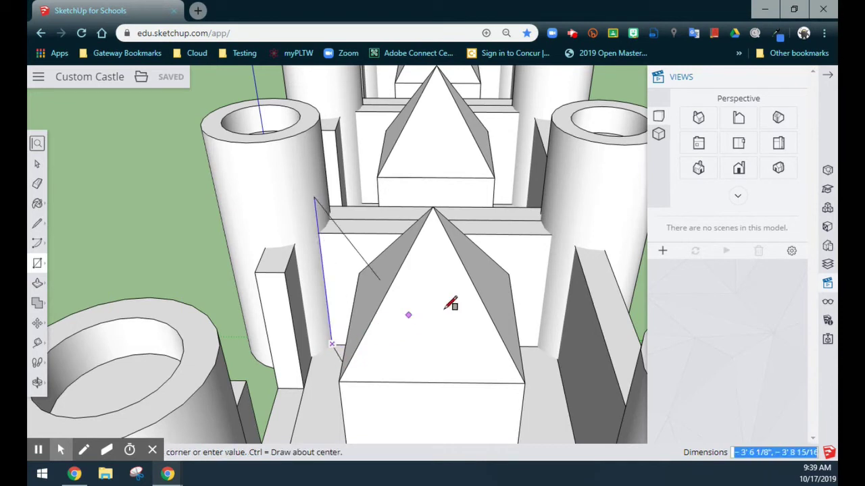
click(553, 234)
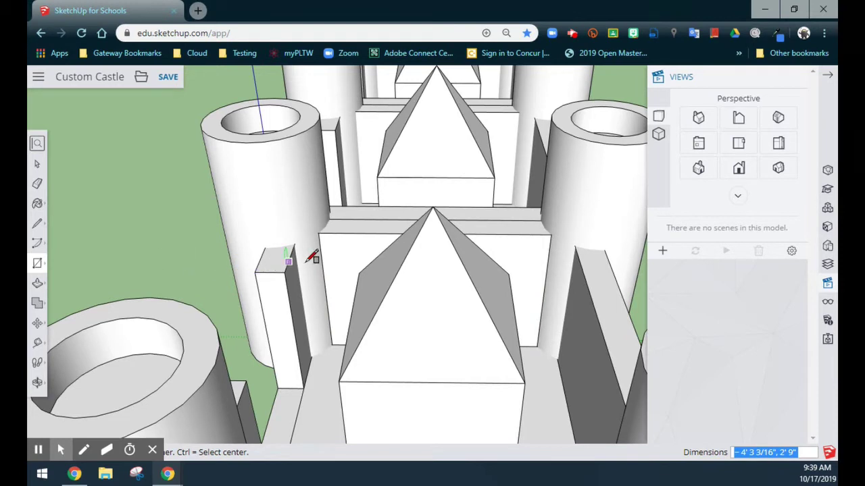
key(p)
click(346, 268)
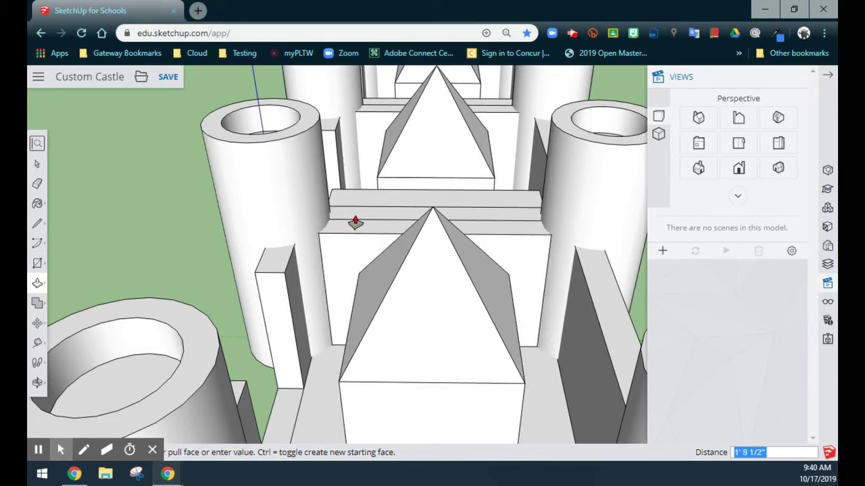
click(374, 260)
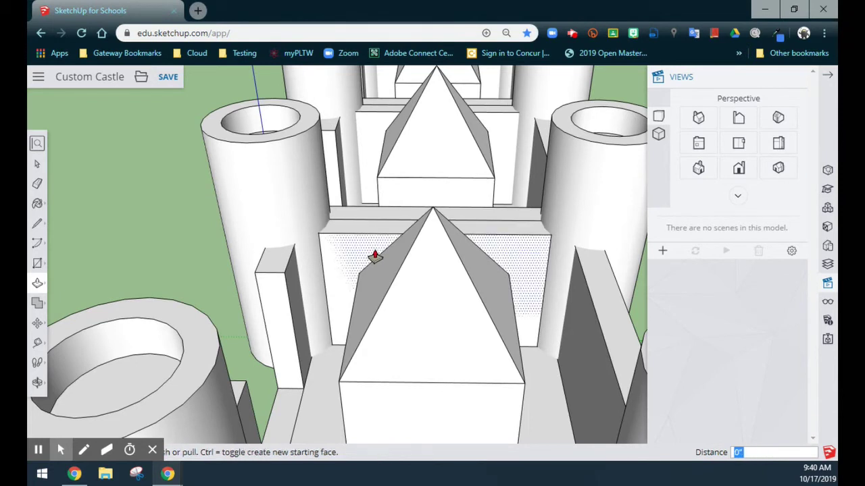
key(ctrl+s)
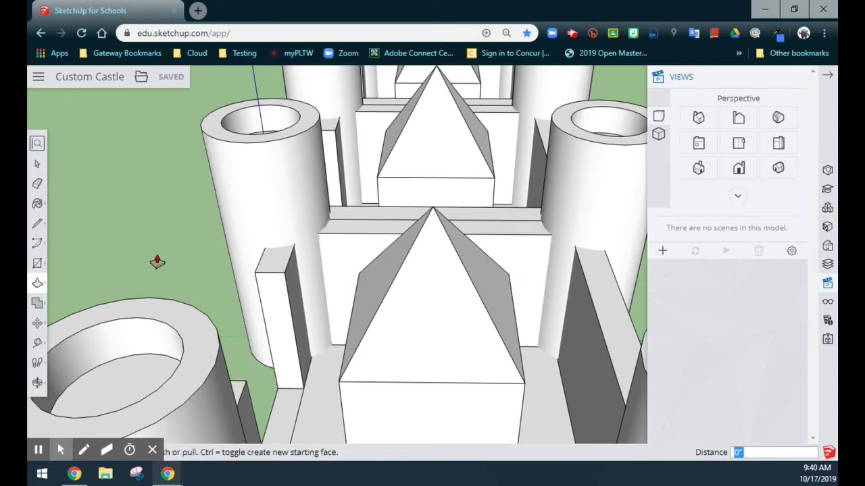
Open the end castle's base group and draw a rectangle covering the inner face of its wall toward the middle castle
key(space)
middle_drag(176, 285, 216, 280)
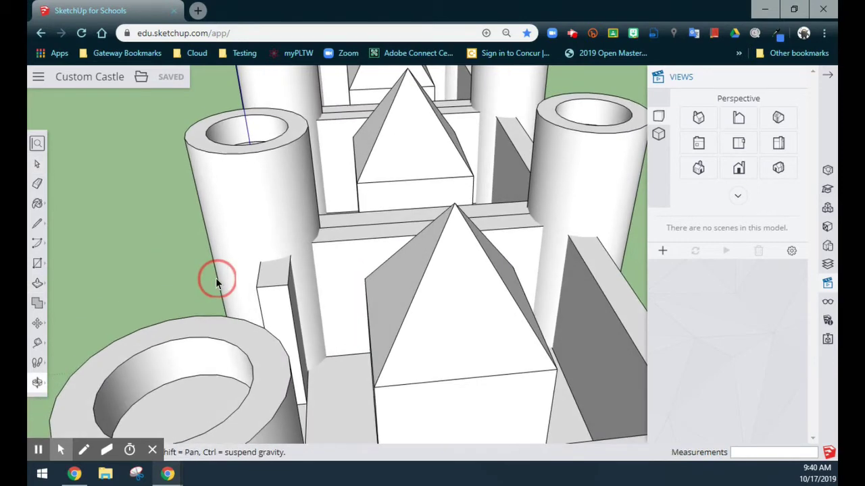
double_click(339, 262)
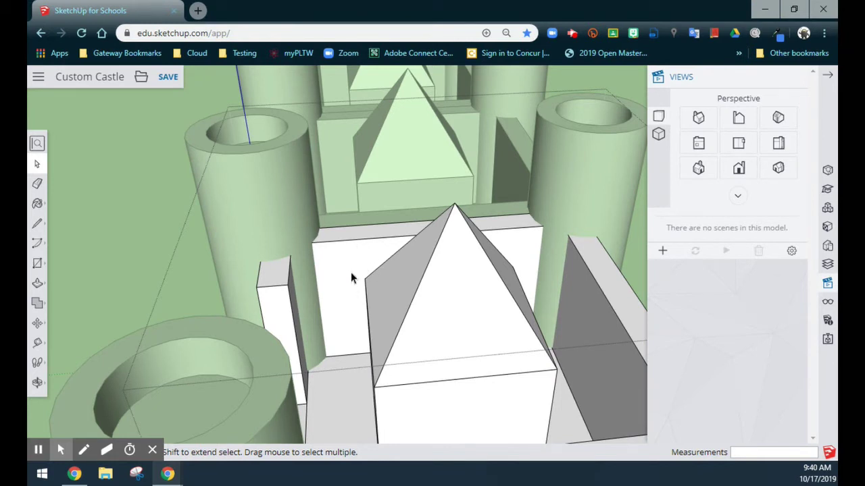
middle_drag(337, 313, 291, 297)
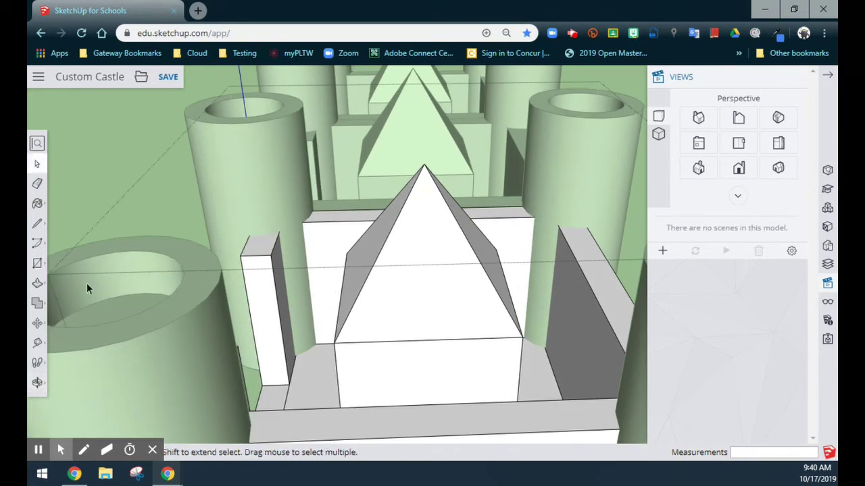
click(37, 263)
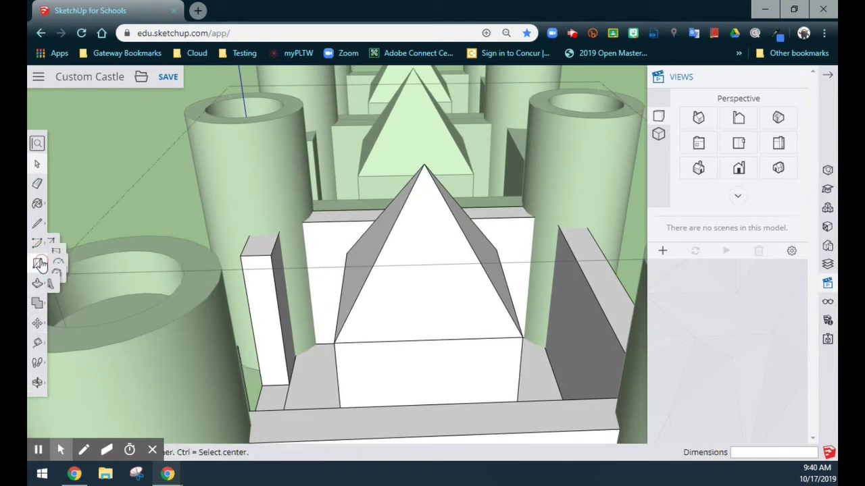
click(65, 219)
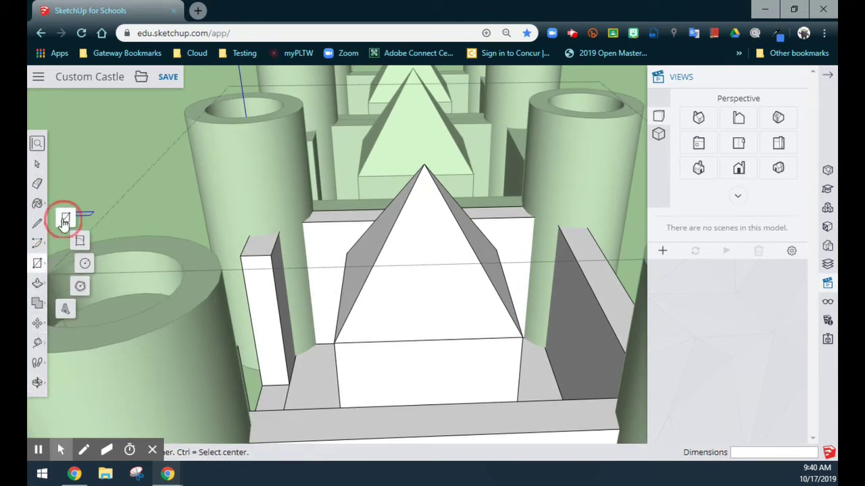
click(316, 343)
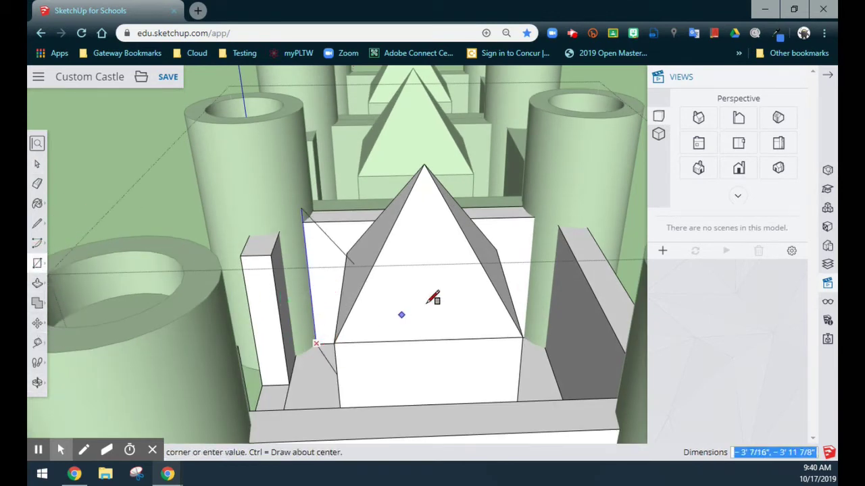
click(533, 219)
Push the rectangular wall face back 6" to cut the wall away, and erase the leftover vertical edges beside the towers
key(p)
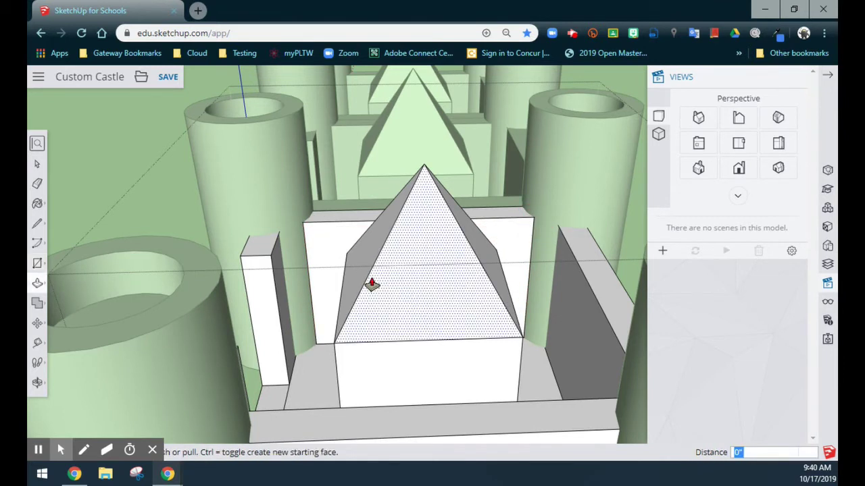
click(338, 247)
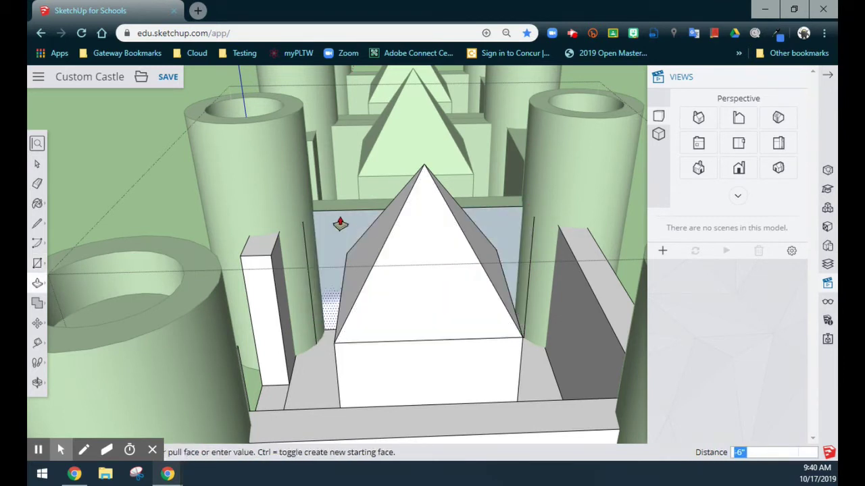
click(343, 226)
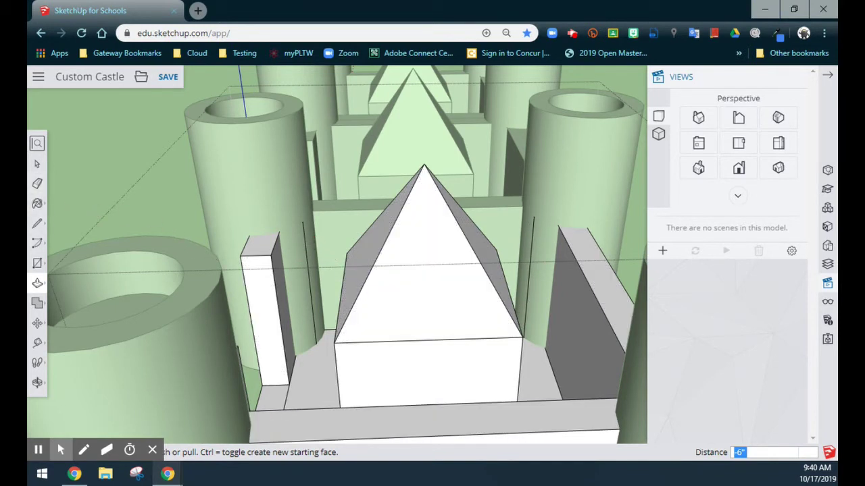
click(37, 183)
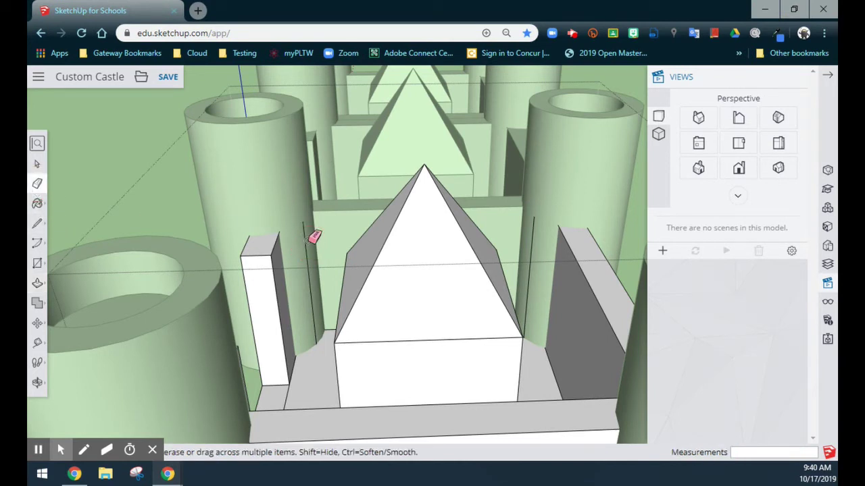
click(308, 241)
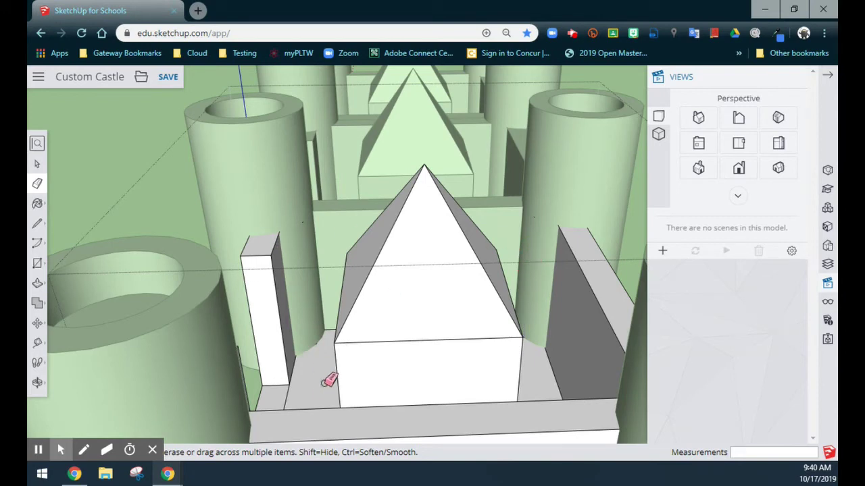
Close the end castle's group, open the middle castle's base group and draw a rectangle over its wall facing the end castle
middle_drag(315, 402, 338, 400)
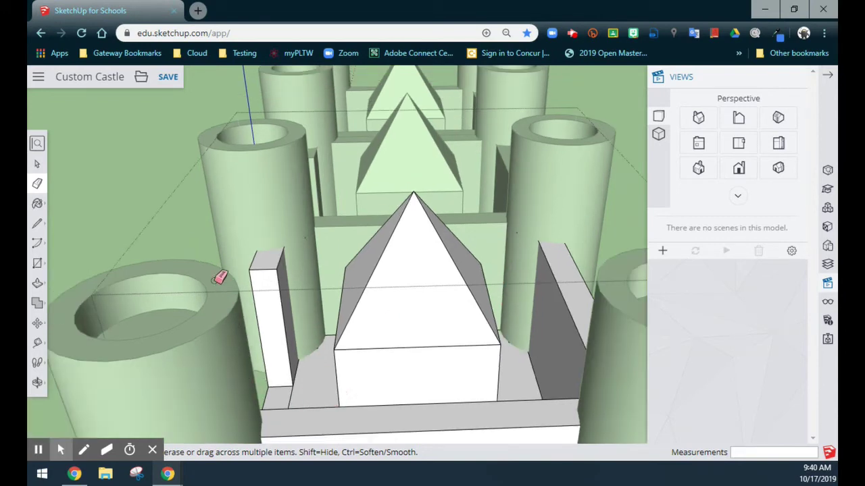
middle_drag(220, 277, 718, 203)
mouse_move(245, 250)
middle_down()
mouse_move(304, 309)
mouse_move(466, 304)
middle_up()
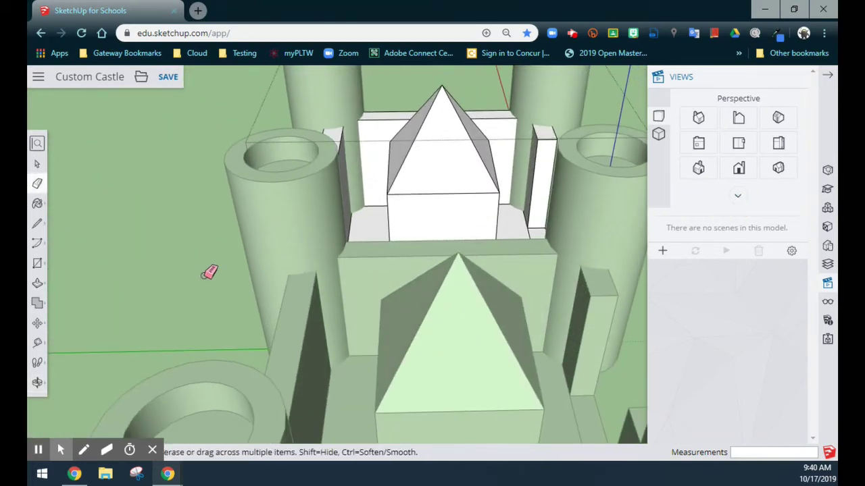
key(space)
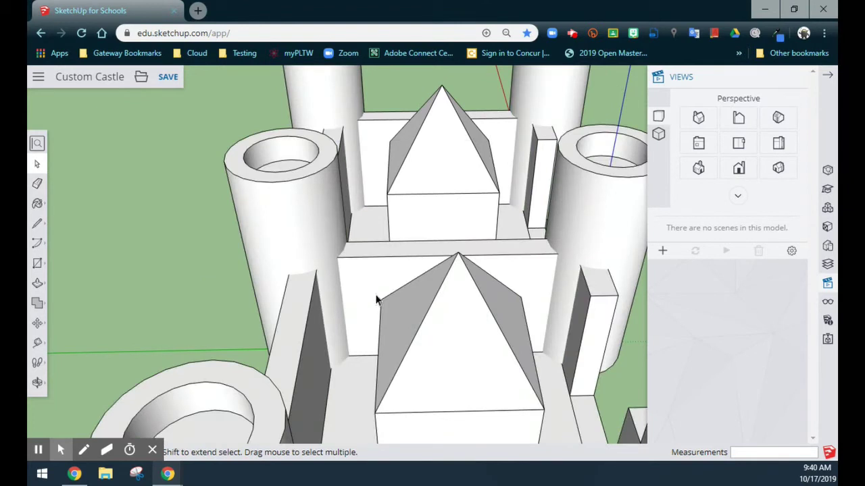
double_click(369, 275)
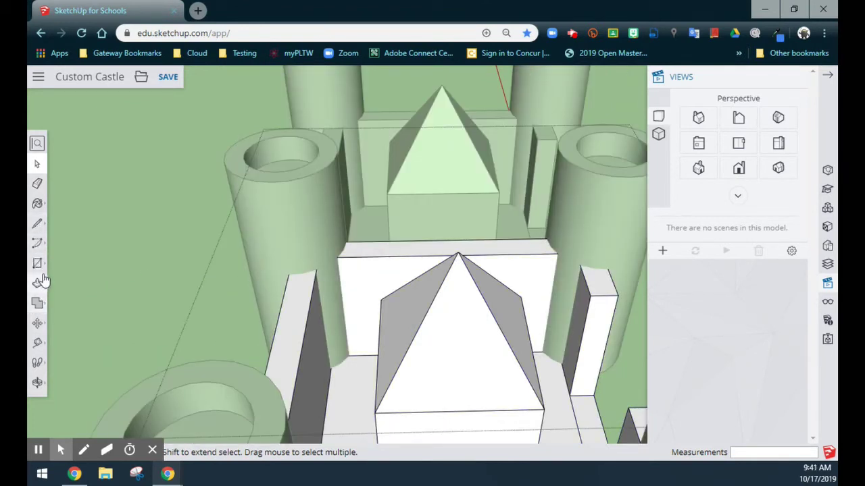
click(76, 217)
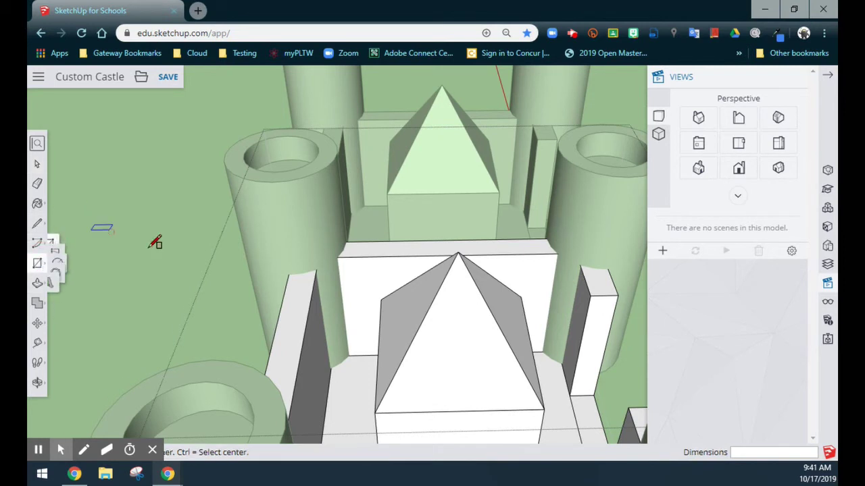
click(349, 355)
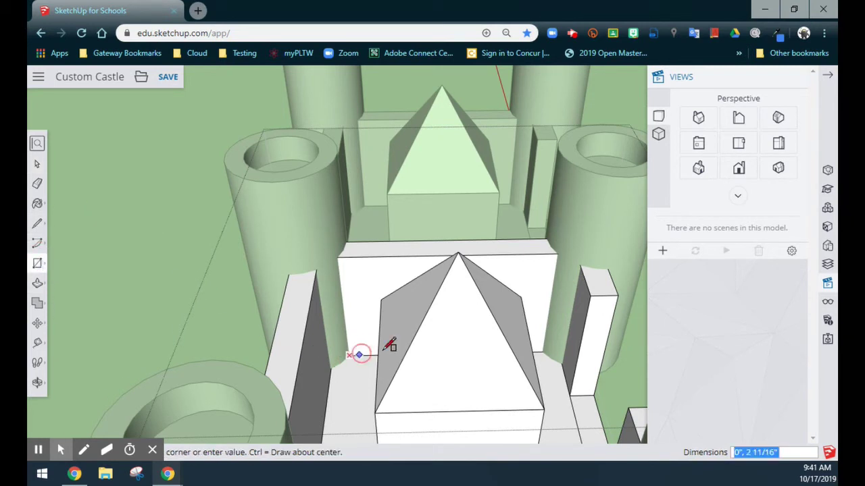
click(560, 252)
Push the middle castle's covered wall face back 6" to open the passage, and erase the leftover edges beside the towers
key(p)
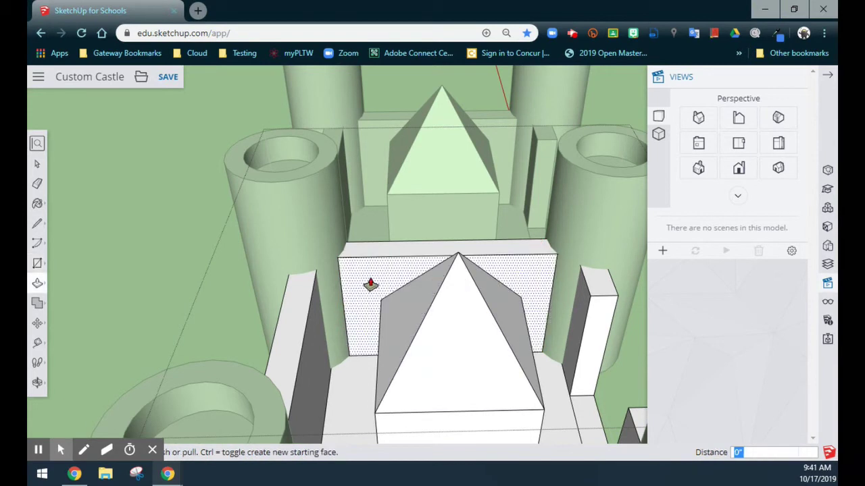
click(366, 282)
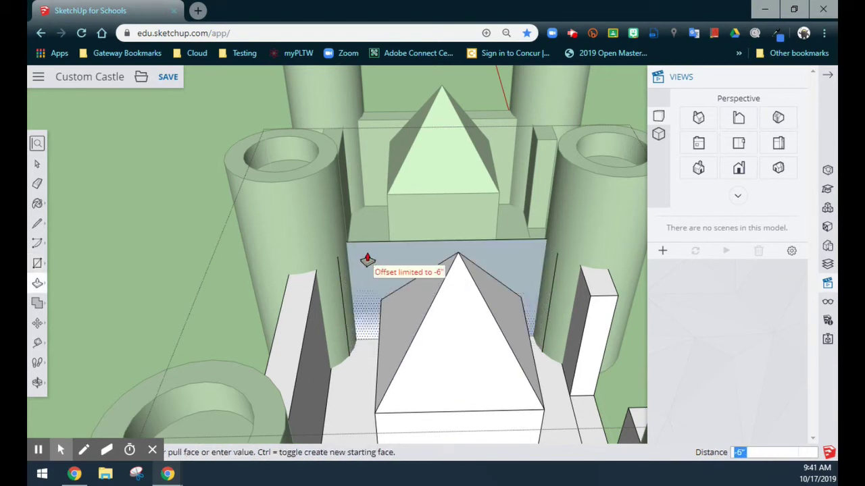
click(367, 260)
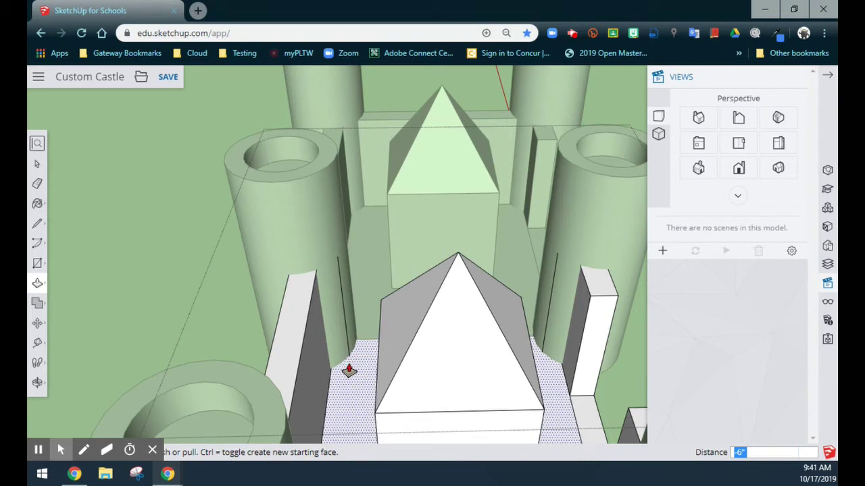
key(e)
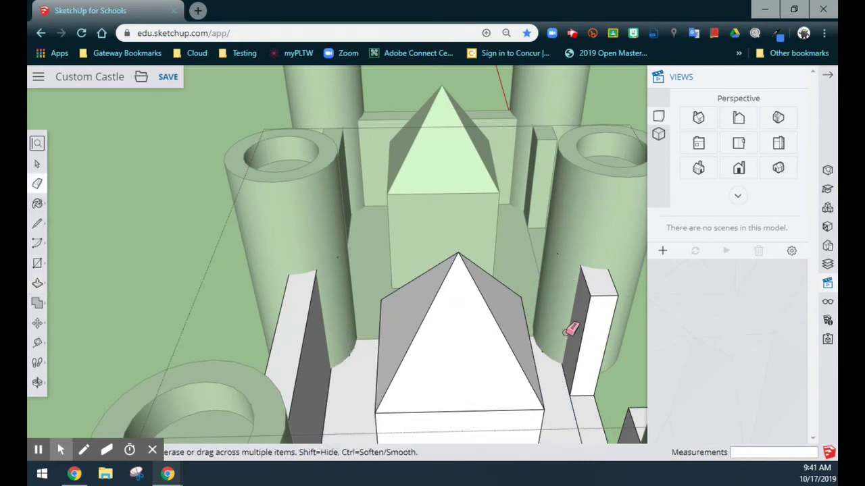
Draw a rectangle over the inner face of the middle castle's remaining dividing wall, between its two towers
middle_drag(571, 329, 64, 409)
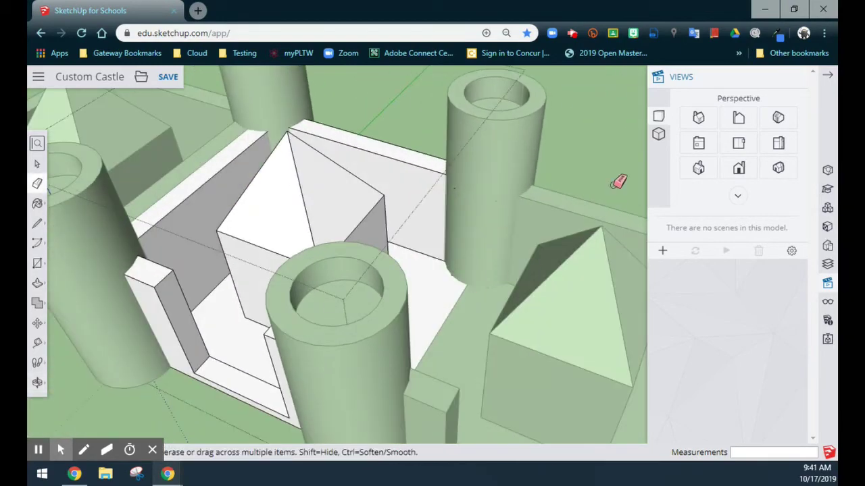
mouse_move(619, 181)
middle_down()
mouse_move(502, 174)
mouse_move(381, 187)
mouse_move(349, 174)
mouse_move(371, 125)
middle_up()
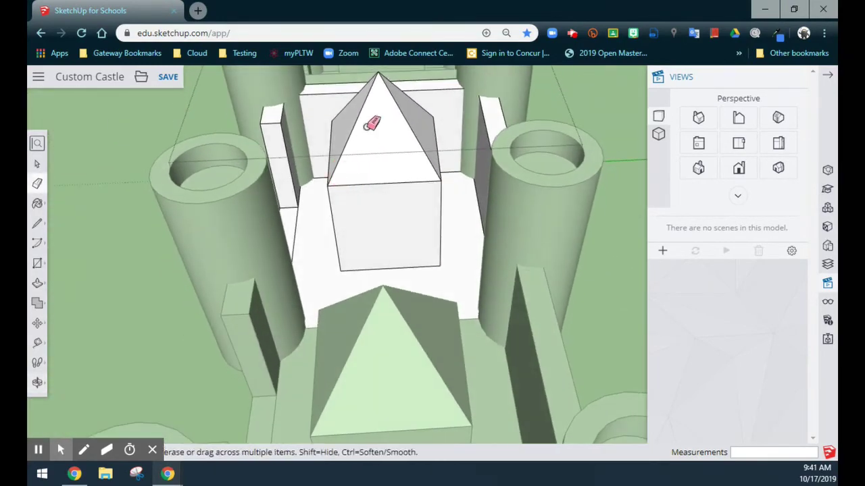
scroll(389, 140, up, 5)
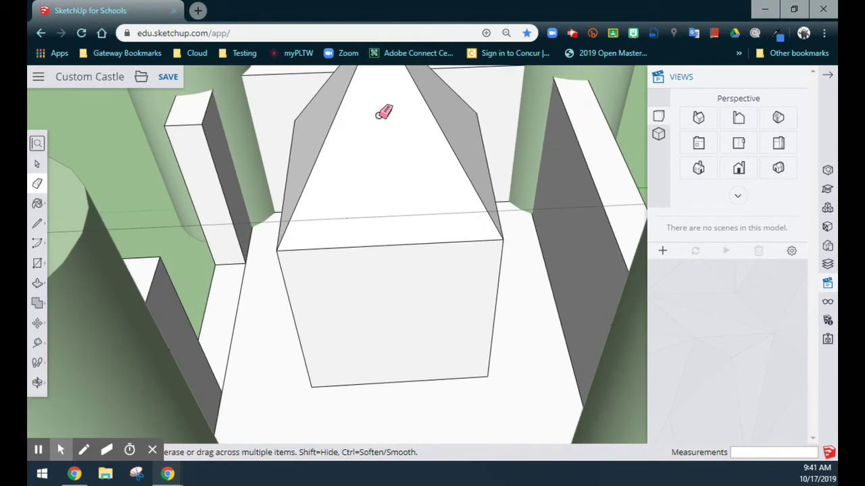
shift+middle_drag(371, 154, 376, 303)
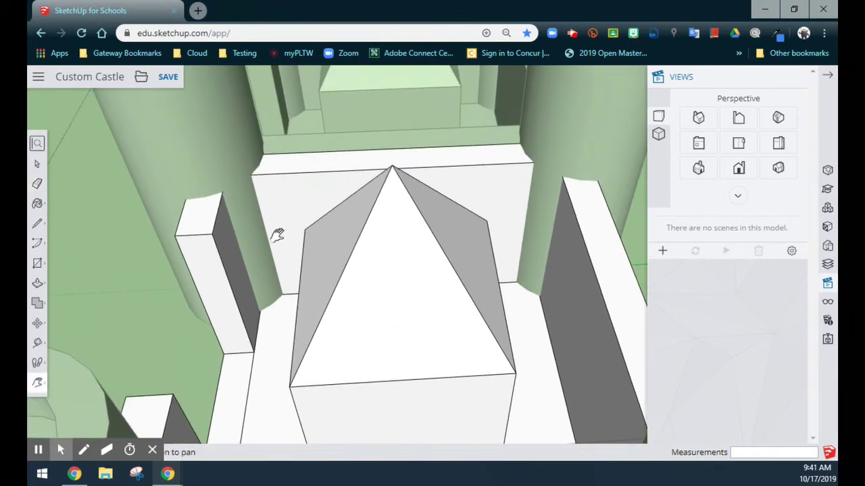
click(37, 263)
click(282, 293)
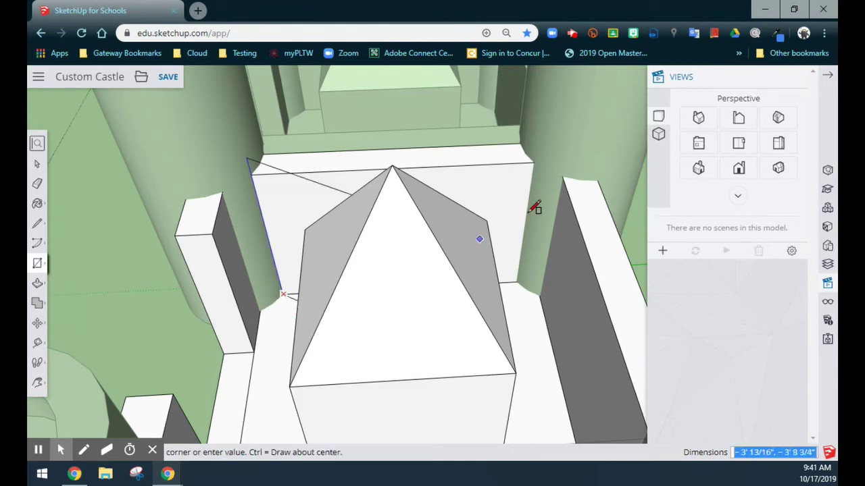
click(546, 164)
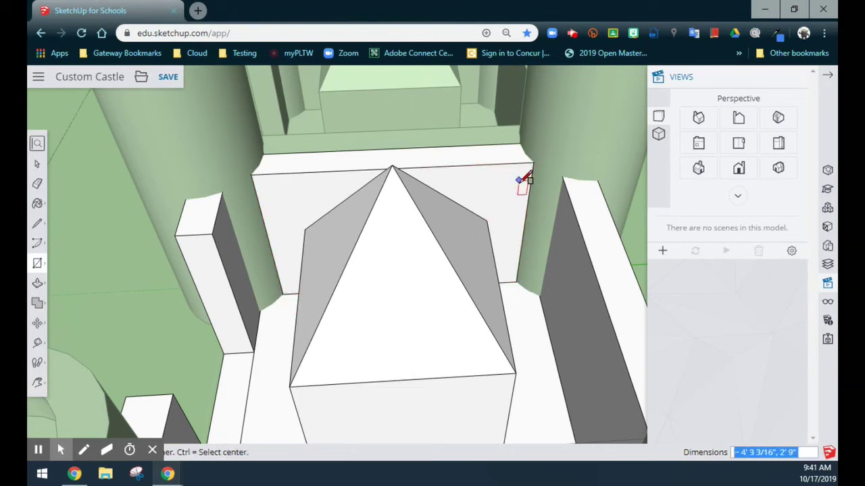
Push the covered face of the middle castle's second dividing wall back 6" and erase the leftover vertical edges beside the towers
key(p)
click(352, 192)
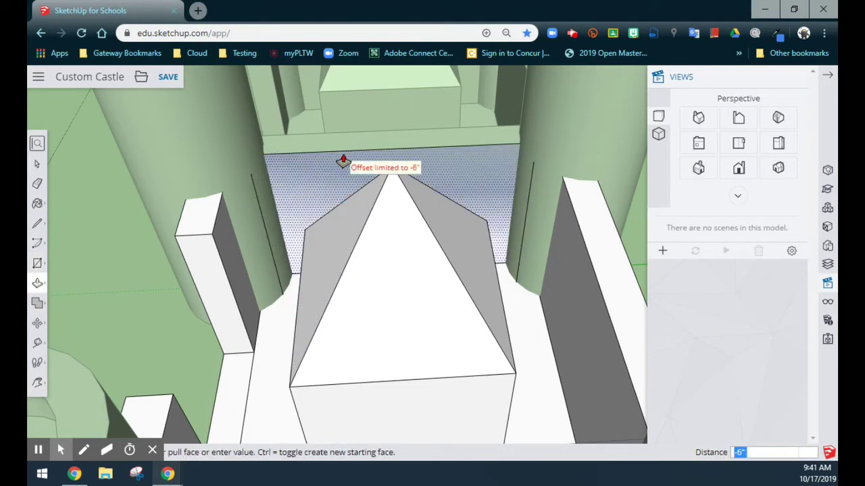
click(343, 161)
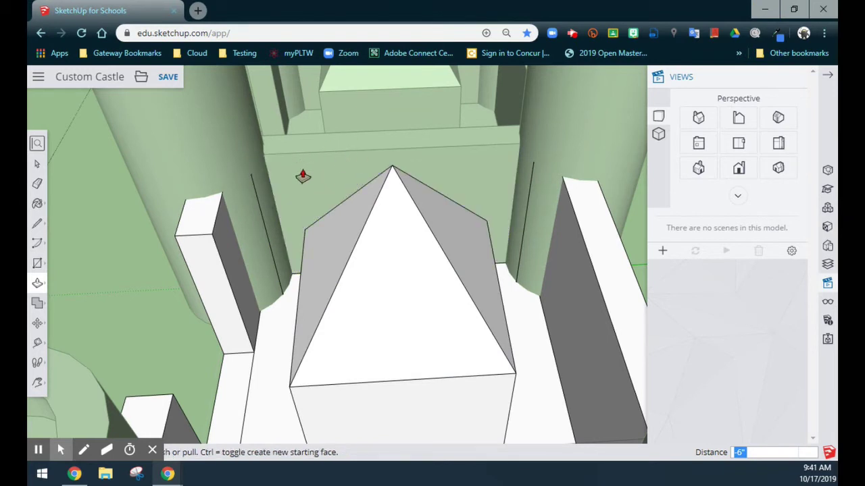
key(e)
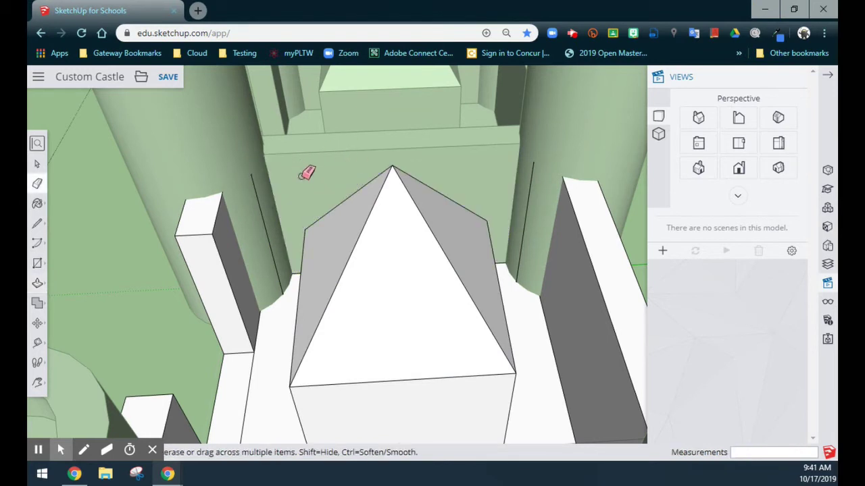
click(267, 210)
click(528, 213)
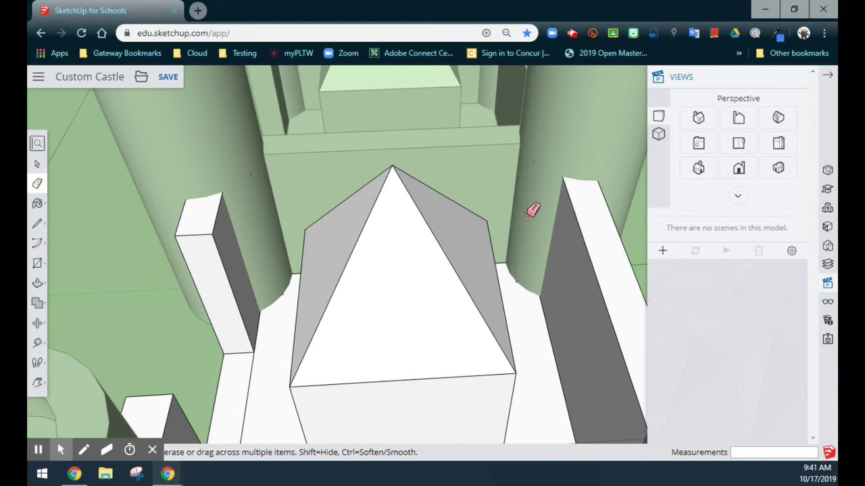
Push the tops of both front wall sections beside the middle castle's gateway down 2' 9" to floor level
mouse_move(104, 345)
middle_down()
mouse_move(266, 347)
mouse_move(444, 300)
mouse_move(459, 263)
mouse_move(379, 358)
mouse_move(518, 371)
mouse_move(544, 409)
mouse_move(506, 392)
mouse_move(506, 371)
middle_up()
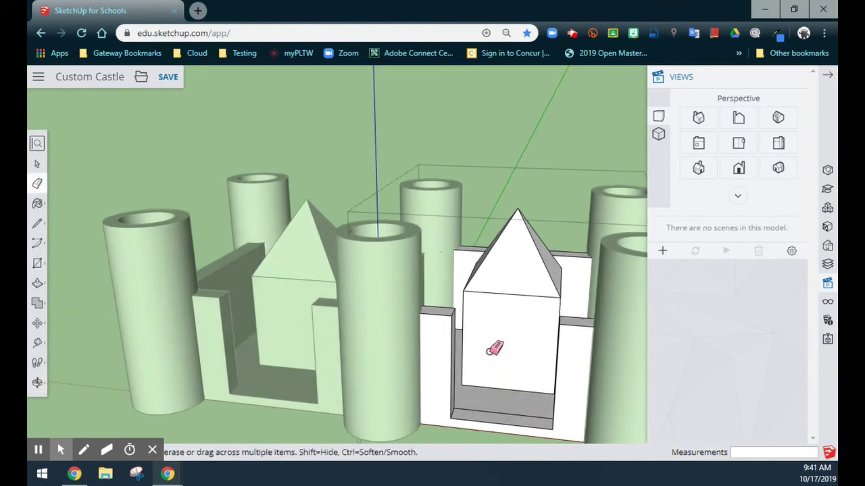
key(p)
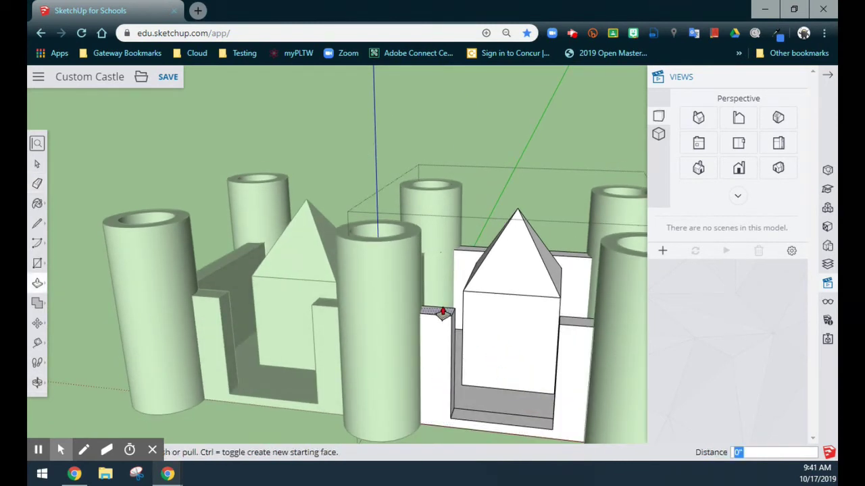
click(443, 312)
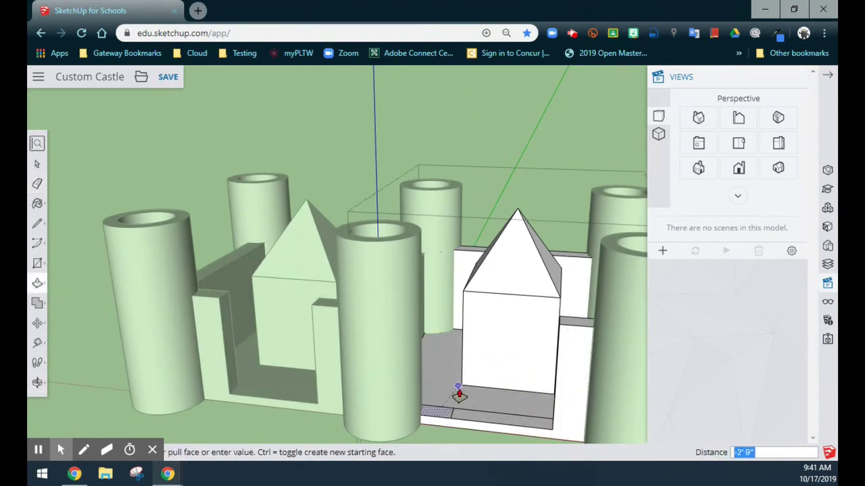
click(466, 415)
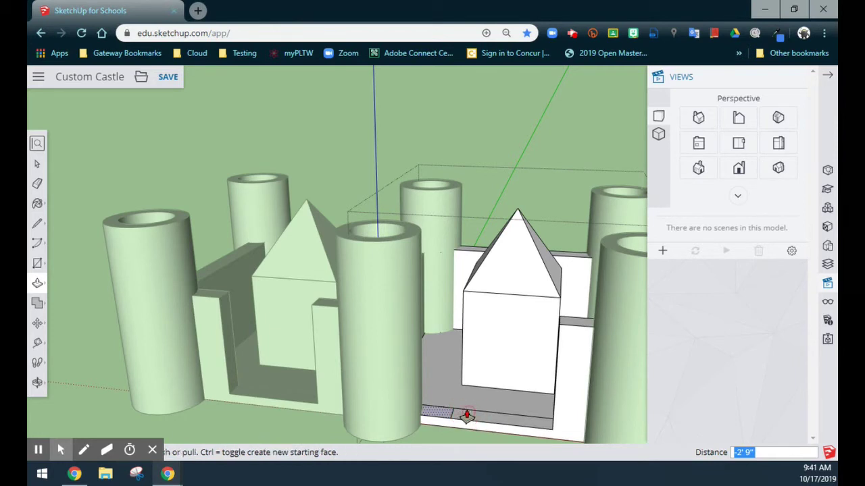
click(575, 324)
click(539, 421)
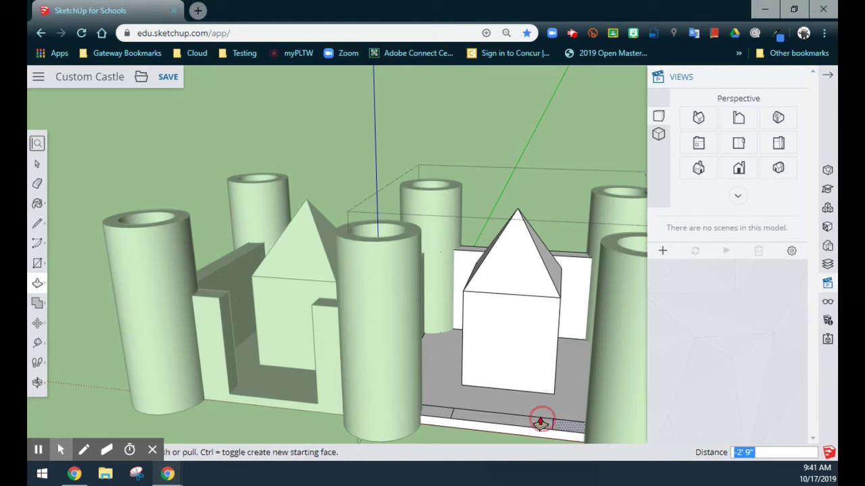
Erase the leftover edges across the floor where the middle castle's front wall stood
scroll(540, 440, down, 1)
scroll(491, 453, up, 3)
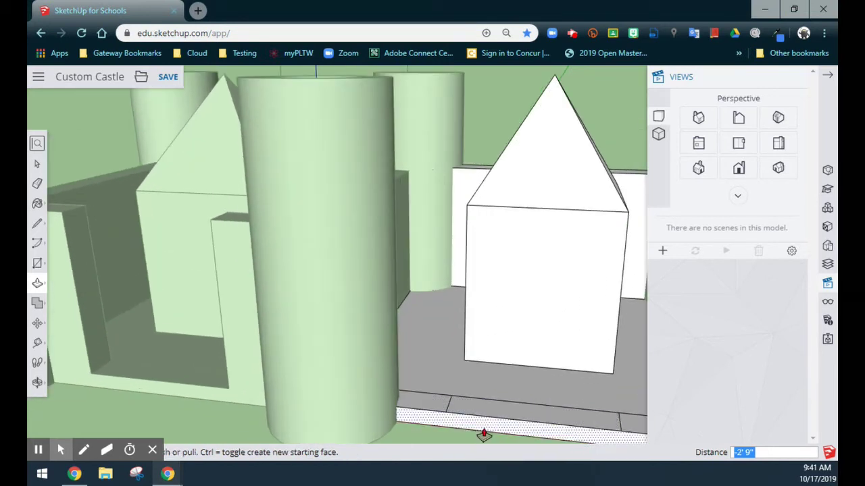
key(e)
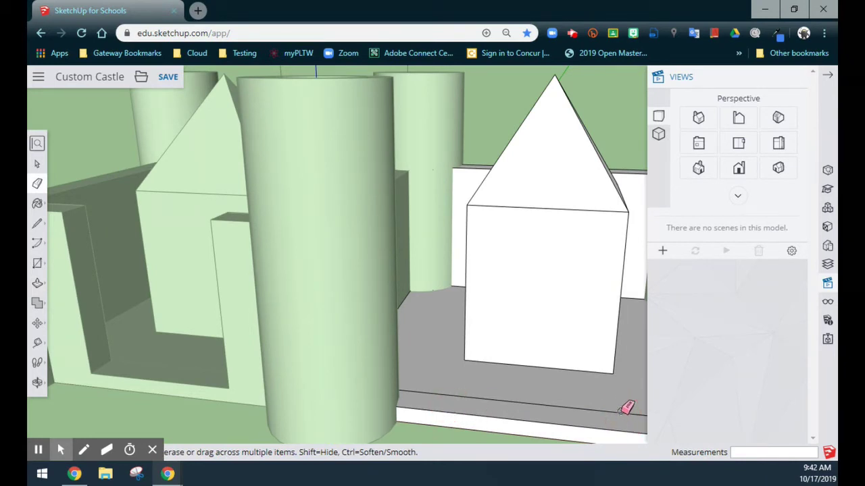
scroll(542, 380, down, 6)
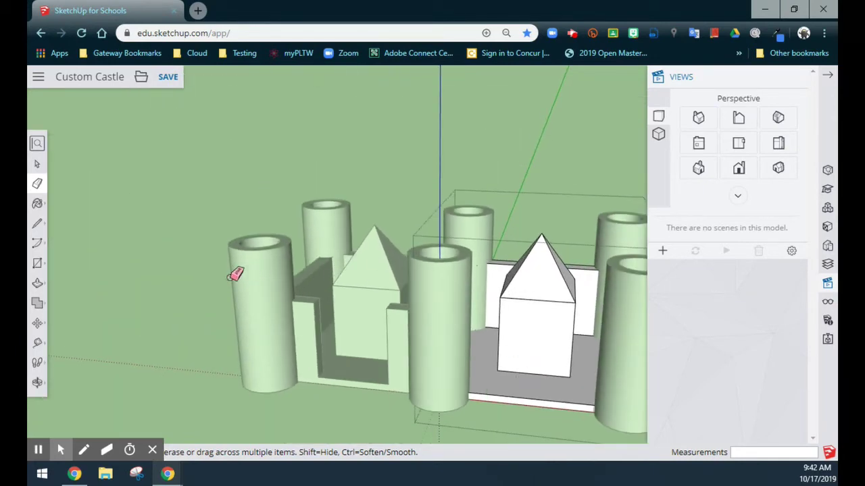
Close the middle castle's group, open the remaining end castle's base group and draw a rectangle over its wall facing the middle castle
mouse_move(166, 281)
middle_down()
mouse_move(183, 308)
mouse_move(446, 417)
mouse_move(573, 397)
mouse_move(610, 381)
middle_up()
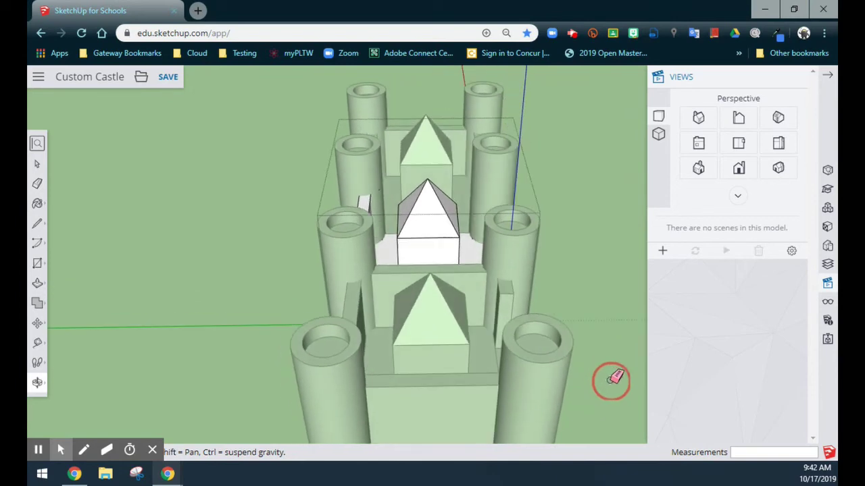
key(space)
click(243, 290)
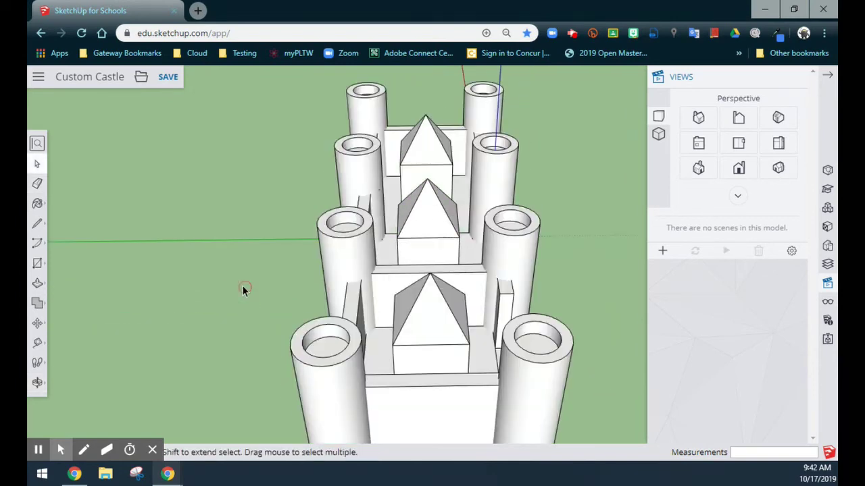
double_click(405, 305)
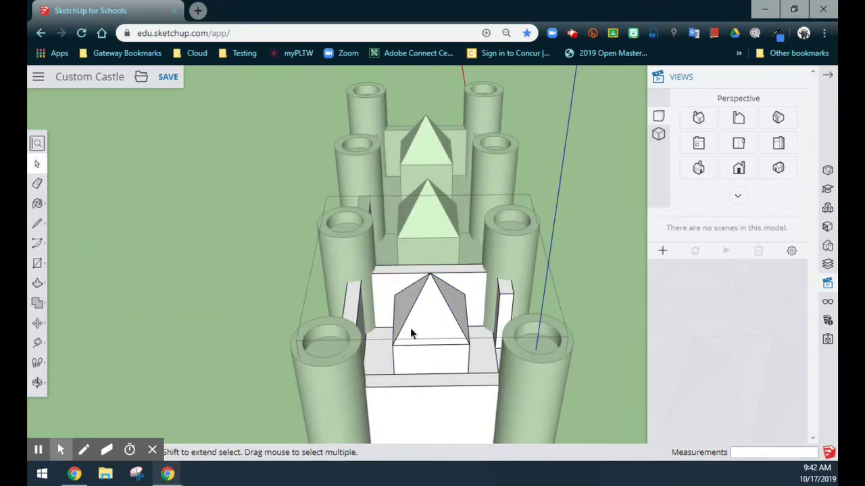
scroll(403, 330, up, 3)
click(37, 263)
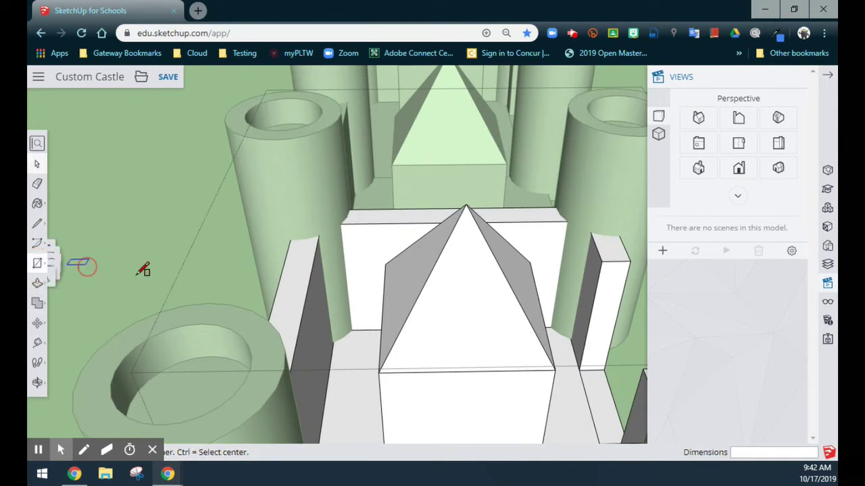
click(352, 329)
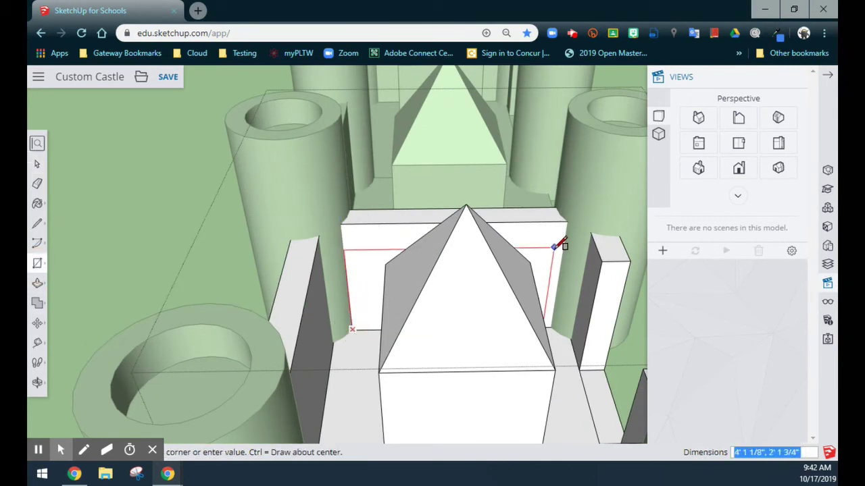
click(571, 218)
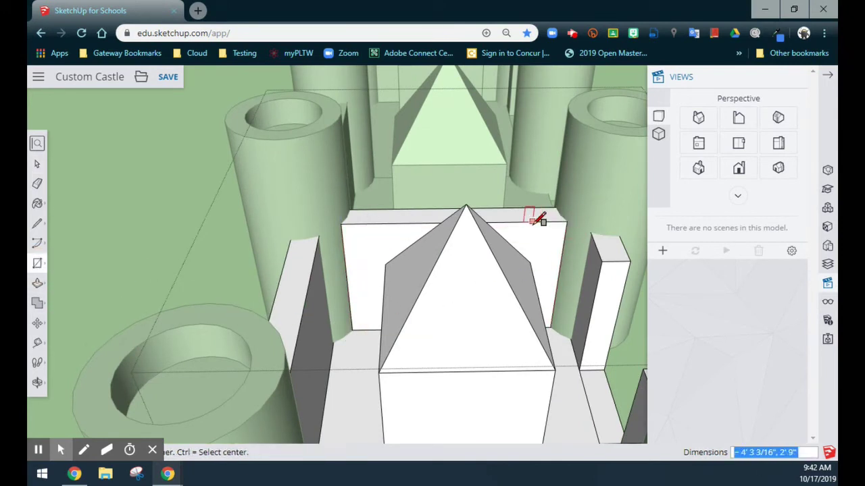
Push the end castle's covered wall face back 6" to open the passage, and erase the leftover vertical edges beside the towers
key(p)
drag(359, 250, 365, 231)
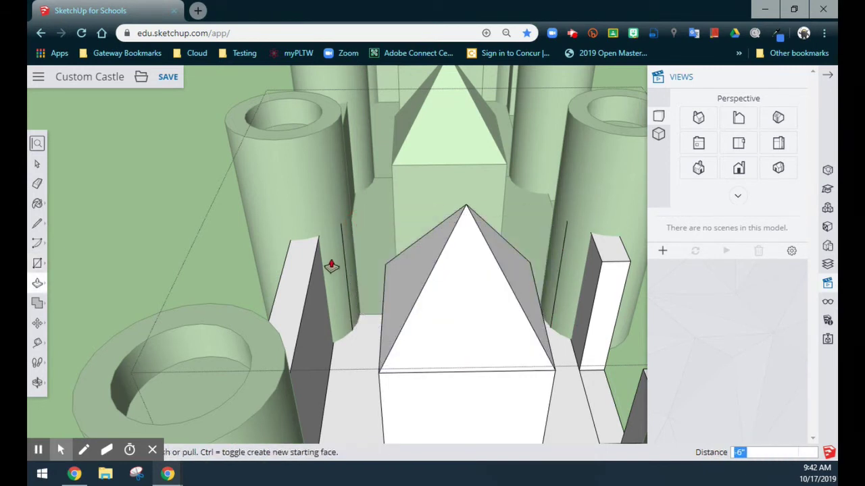
key(e)
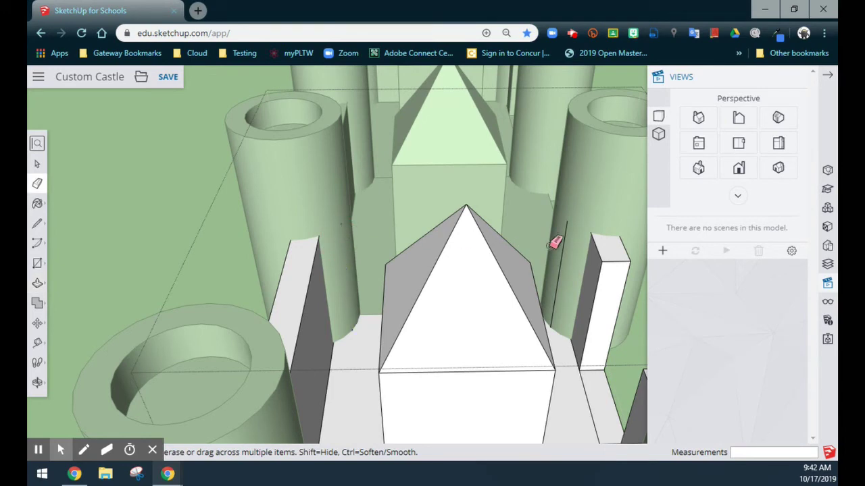
Erase the line across the floor in this end castle's front gateway, and close its group
middle_drag(610, 394, 166, 305)
scroll(335, 279, down, 4)
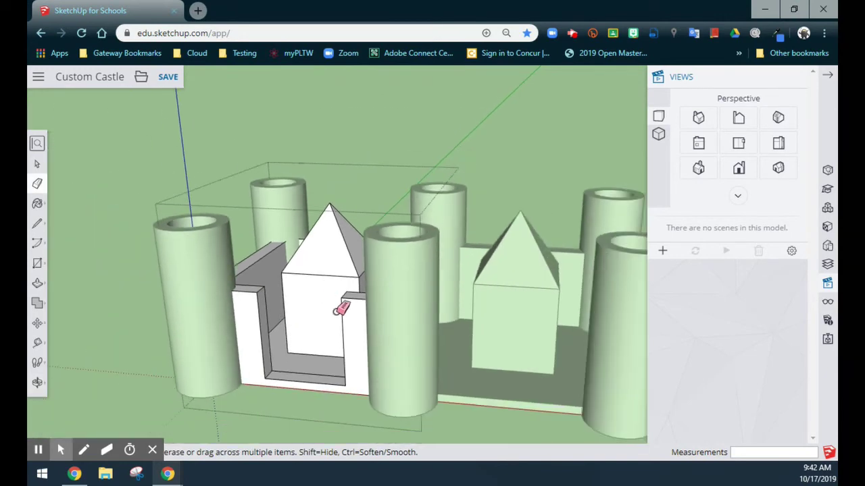
scroll(315, 400, up, 5)
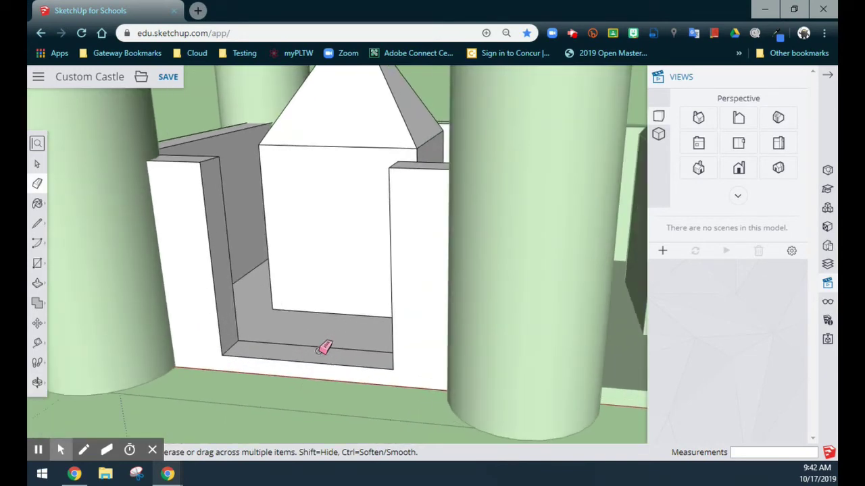
scroll(364, 337, down, 6)
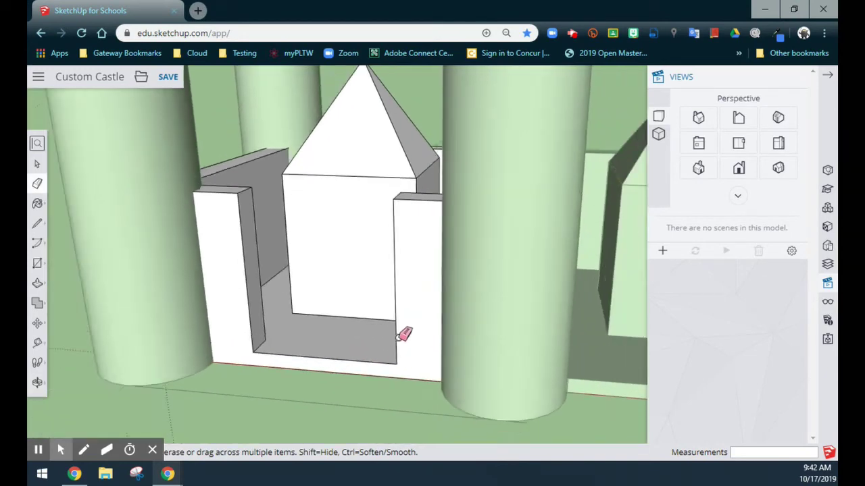
scroll(595, 395, down, 2)
key(space)
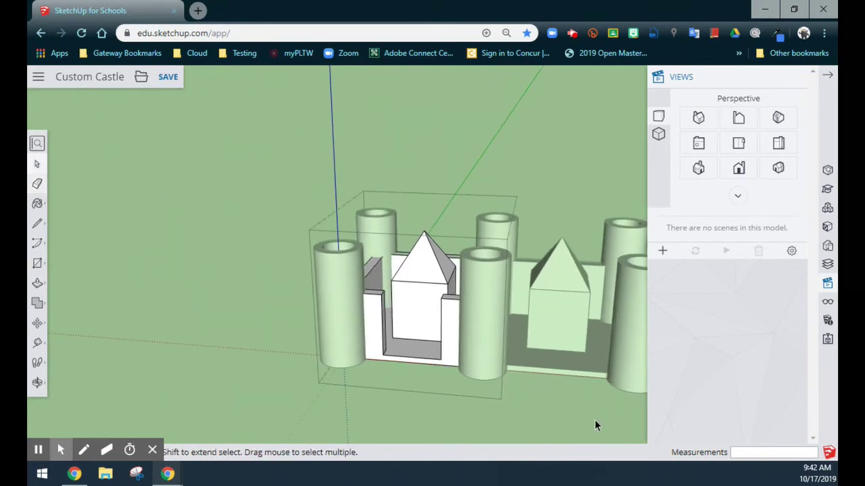
click(594, 421)
Open the opposite end castle's base group and erase the line across the floor in its front gateway
key(h)
scroll(371, 400, up, 6)
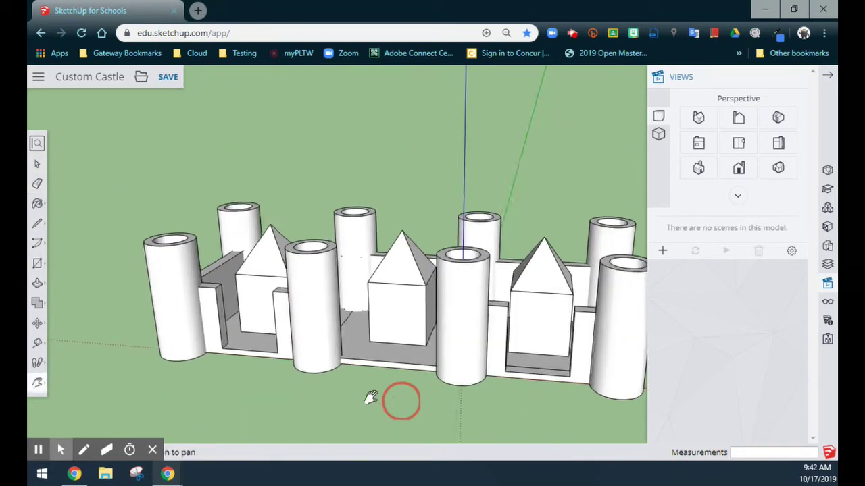
scroll(478, 358, up, 2)
key(space)
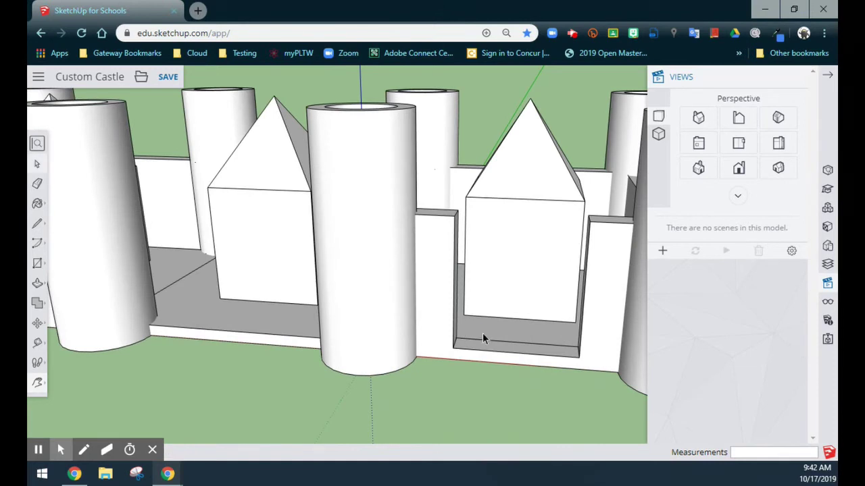
click(485, 330)
key(e)
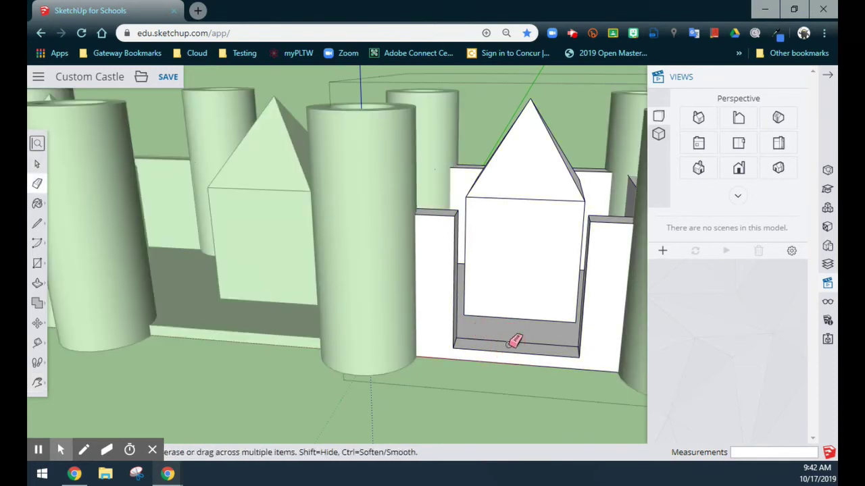
scroll(512, 343, up, 5)
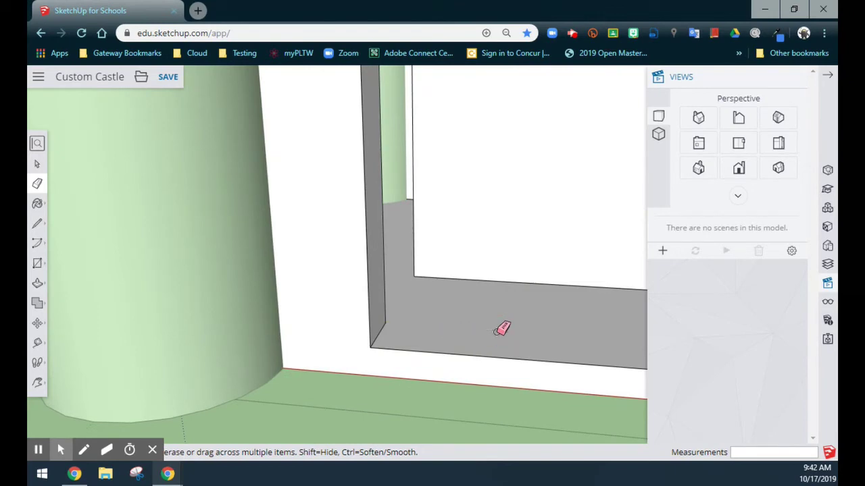
scroll(502, 329, down, 8)
click(406, 382)
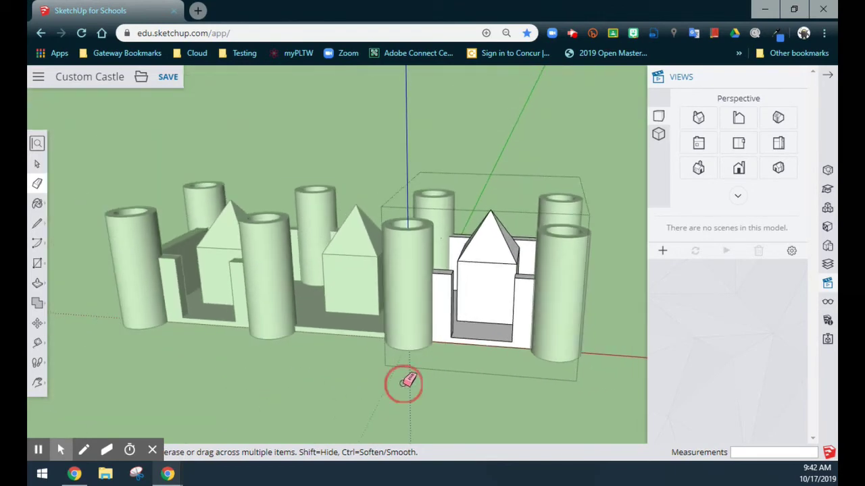
Close the end castle's base group
key(space)
click(428, 388)
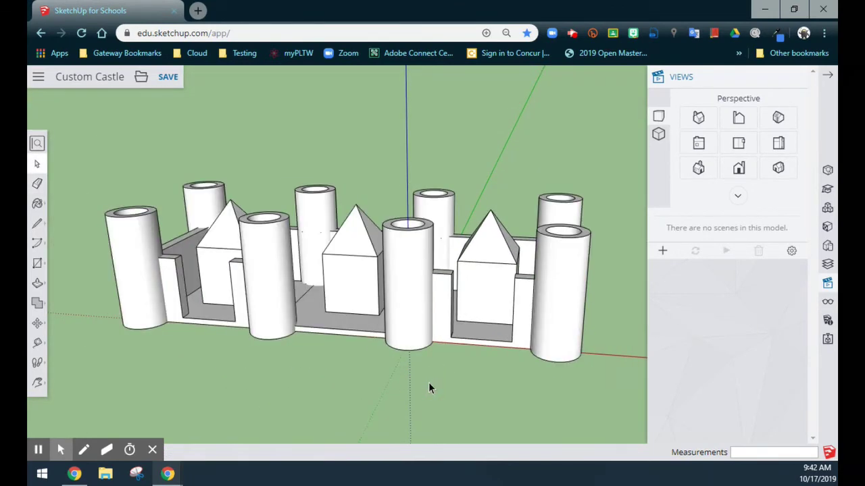
middle_drag(514, 198, 471, 139)
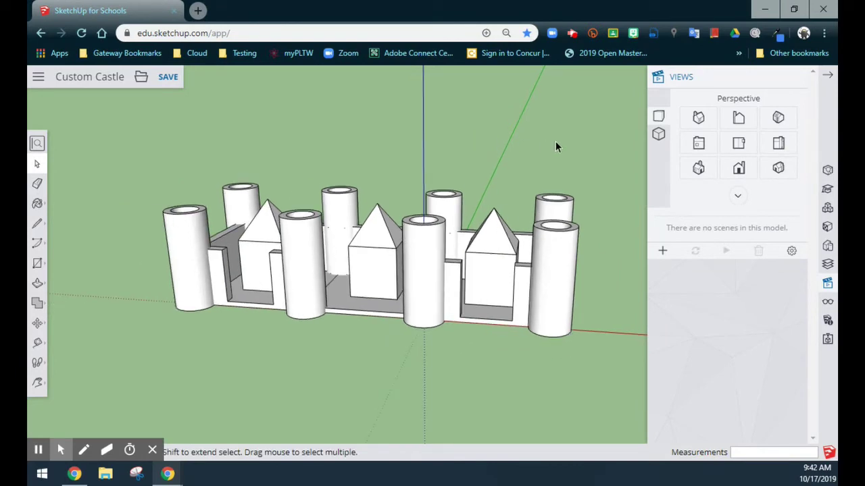
middle_drag(556, 146, 604, 212)
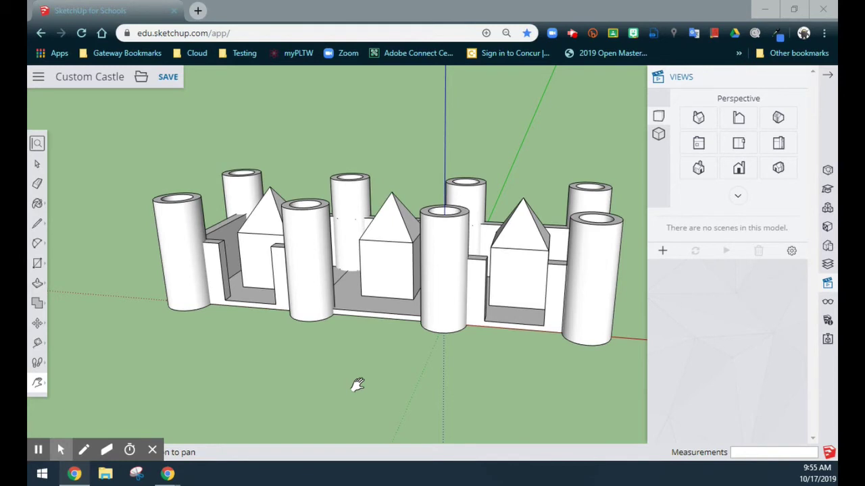
Hide the side panels and open the middle castle's base group for editing
click(379, 263)
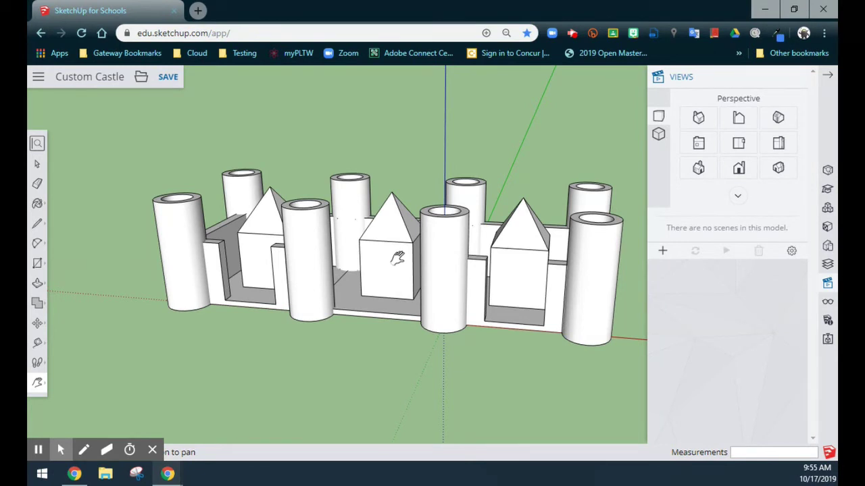
scroll(424, 217, up, 3)
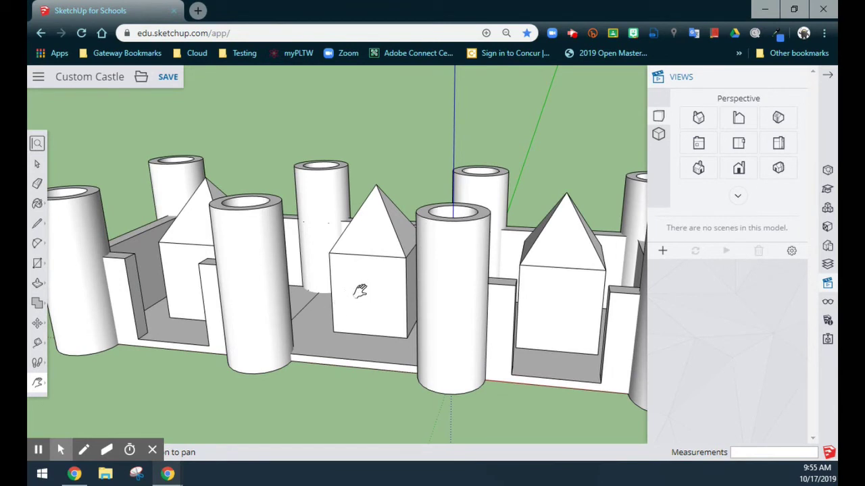
key(b)
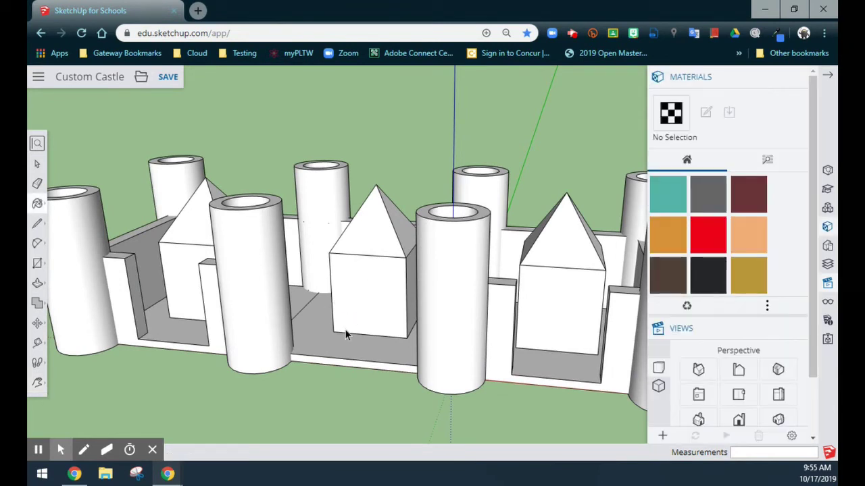
key(space)
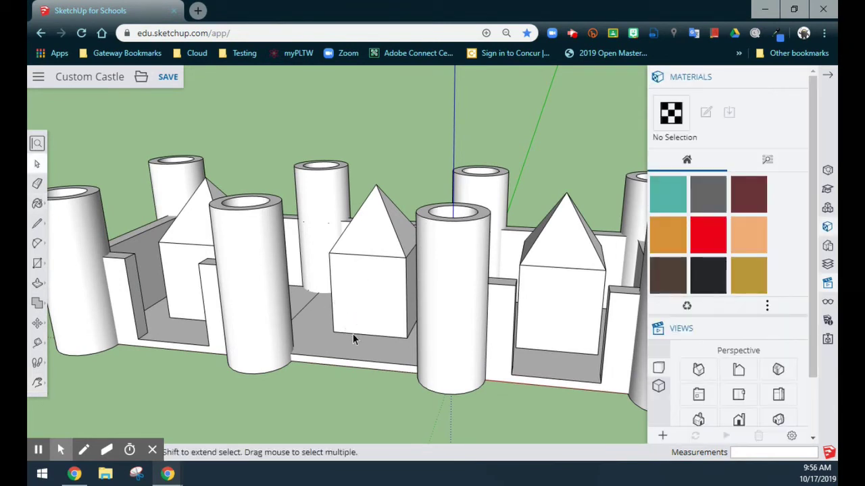
click(827, 75)
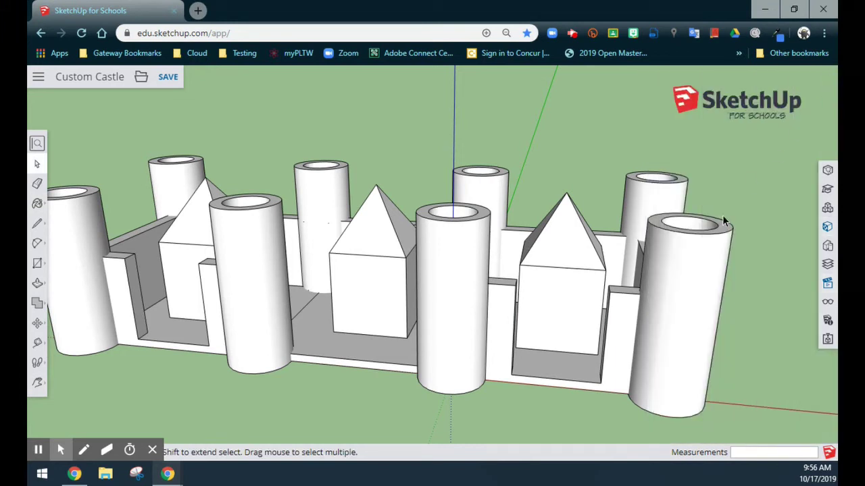
double_click(380, 347)
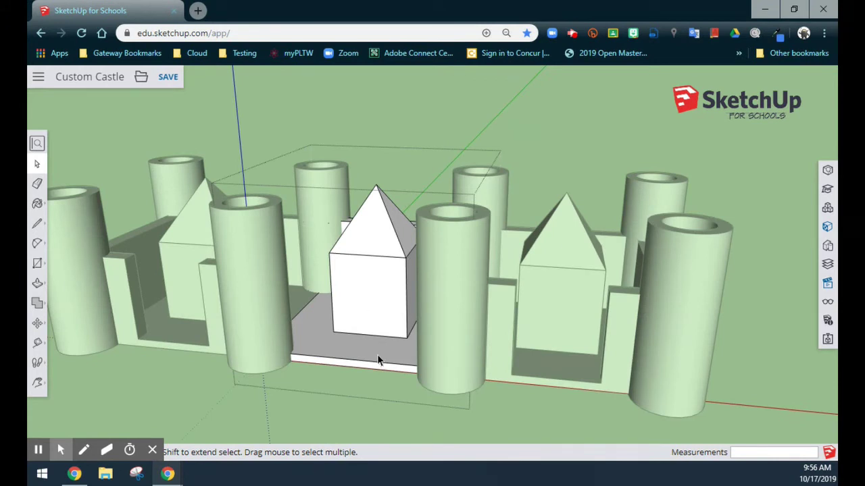
scroll(388, 315, up, 2)
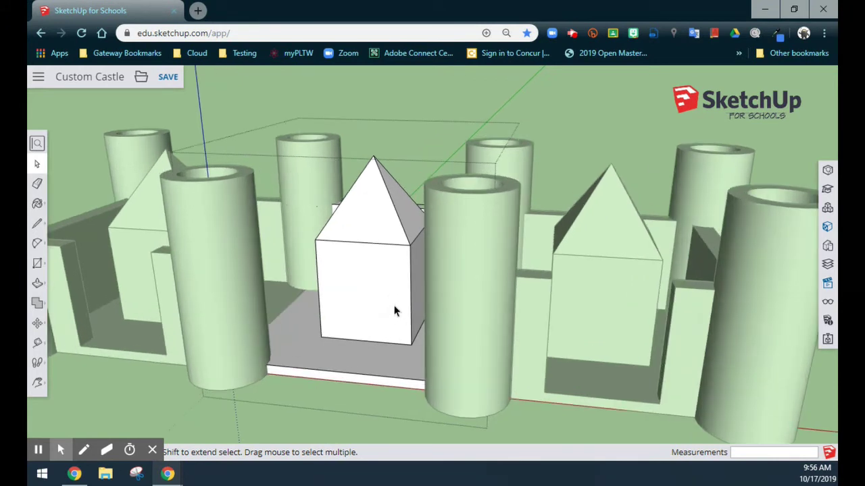
Select all the wall and roof faces of the middle castle's central building
click(392, 262)
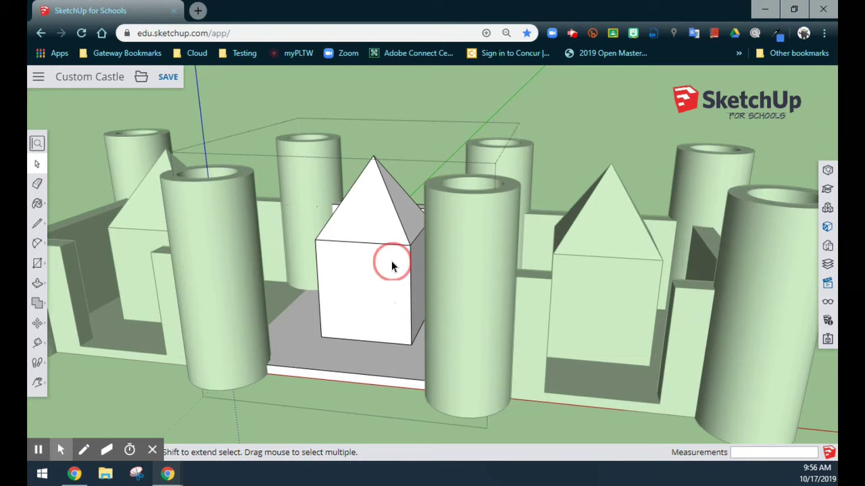
click(393, 218)
click(420, 262)
click(351, 274)
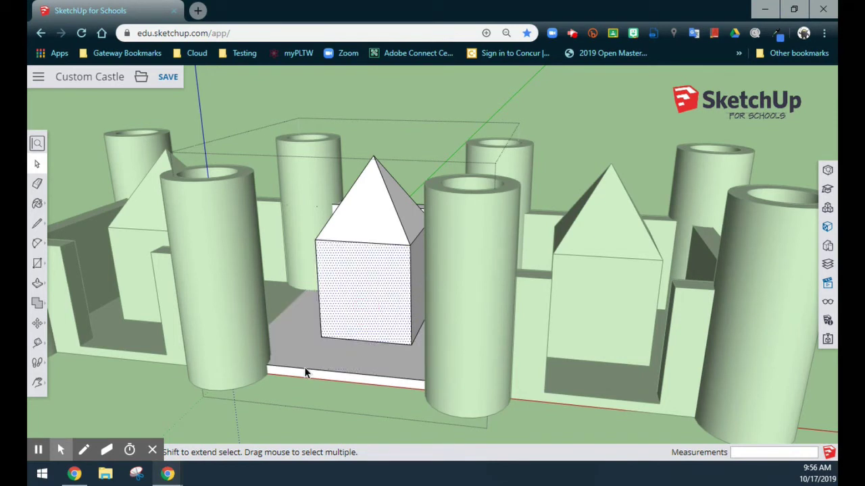
shift+click(417, 263)
shift+click(412, 228)
shift+click(389, 226)
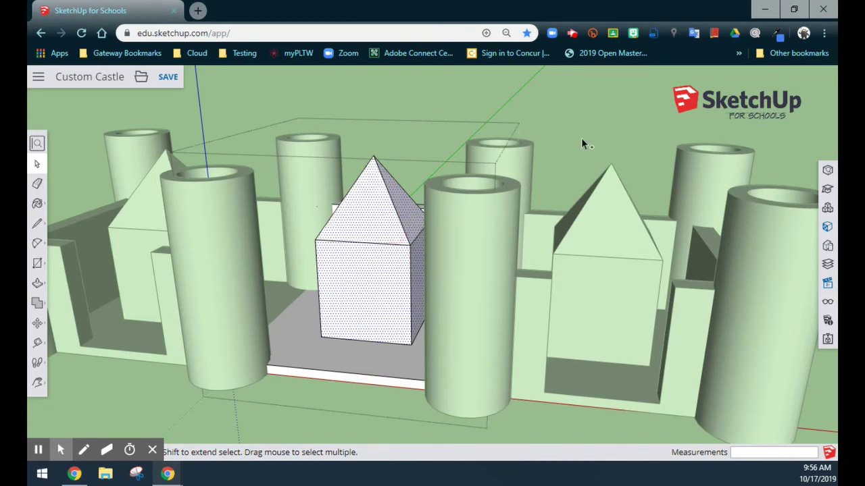
middle_drag(582, 141, 728, 258)
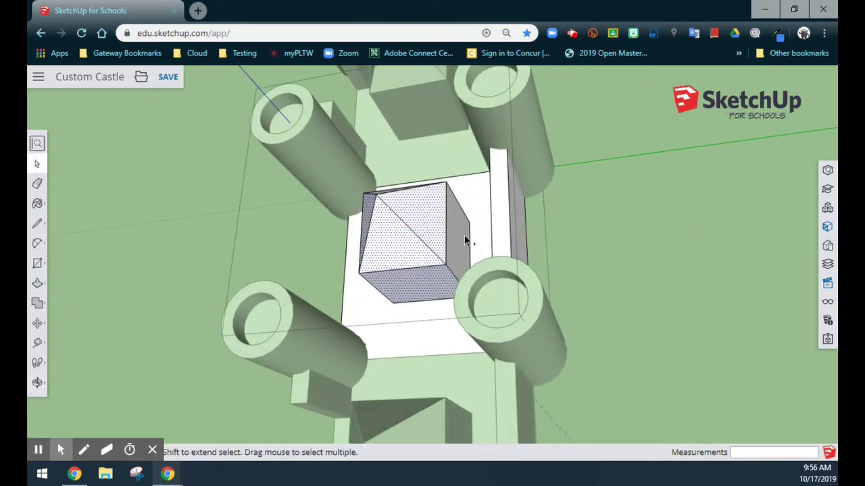
middle_drag(602, 277, 376, 224)
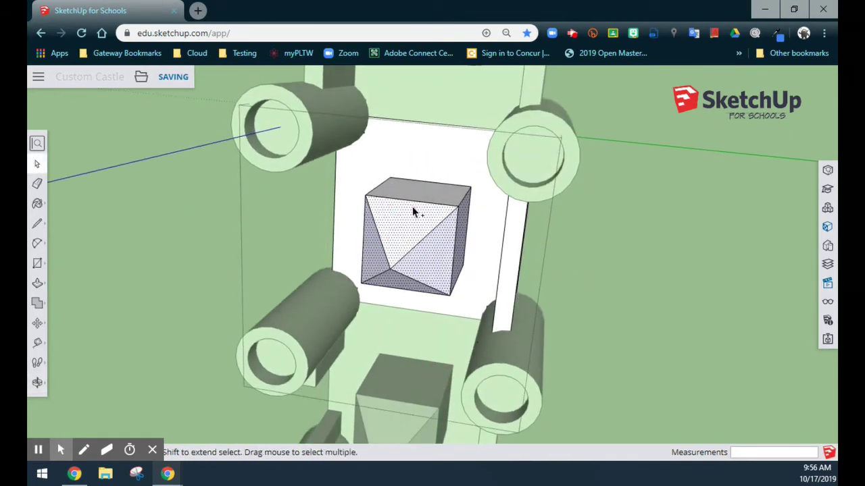
middle_drag(205, 307, 545, 381)
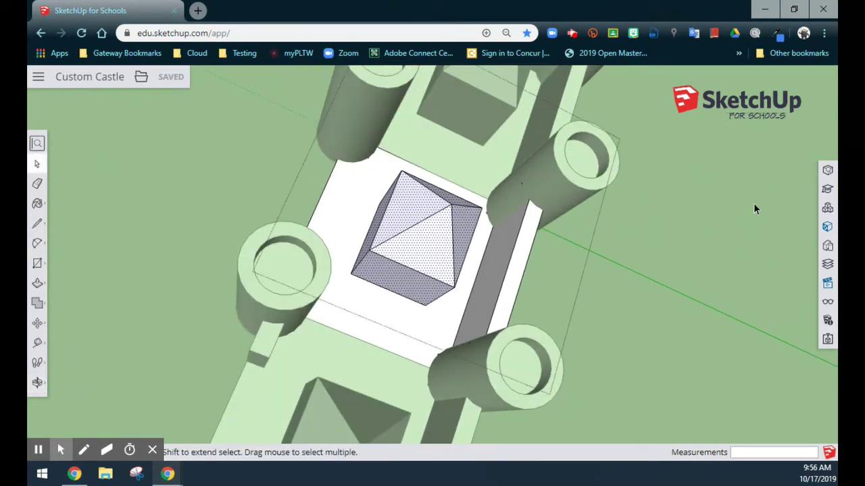
Scale the selected central building uniformly by 1.25, anchored at its front lower corner
click(827, 284)
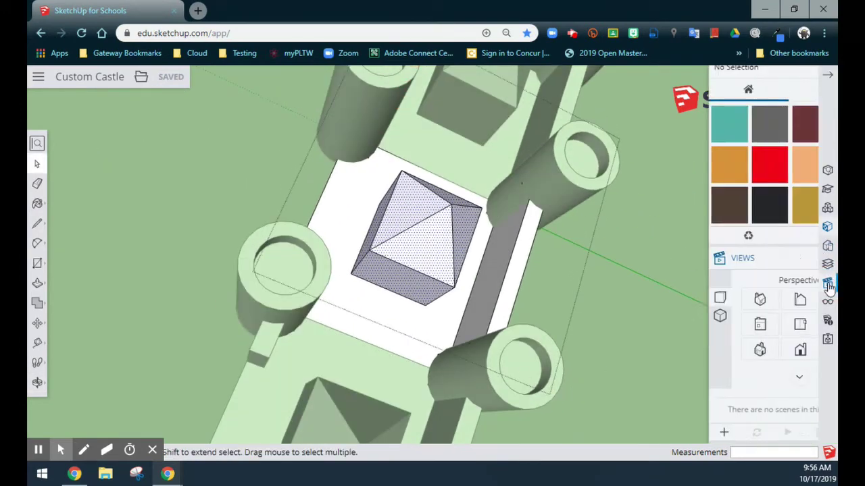
click(778, 349)
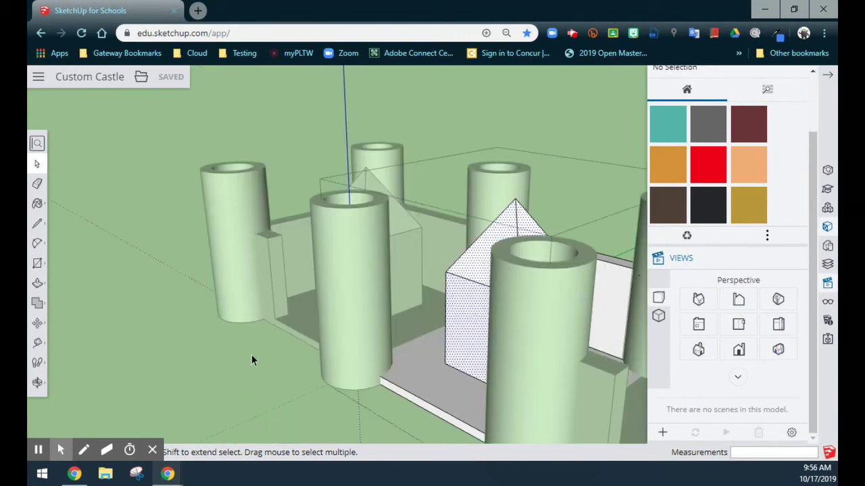
middle_drag(252, 360, 392, 354)
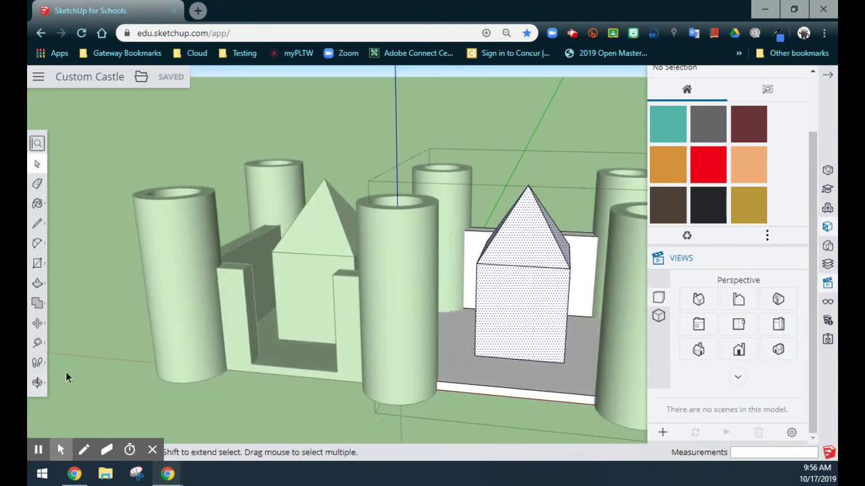
click(38, 324)
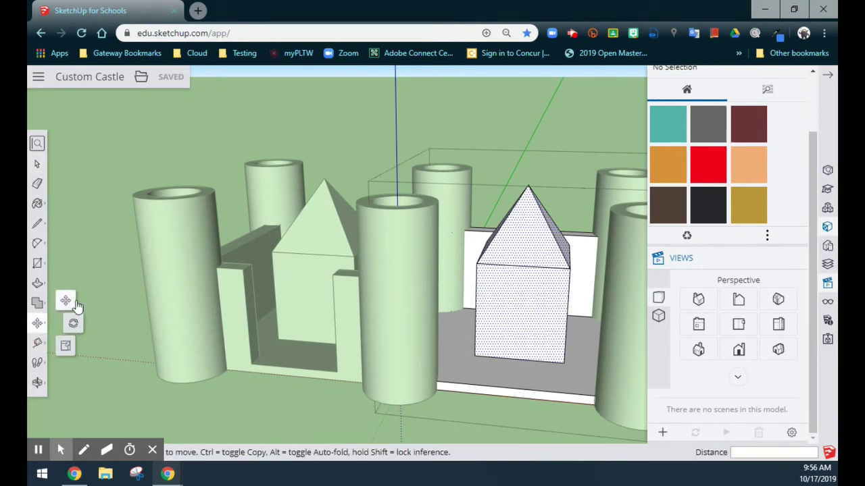
click(68, 346)
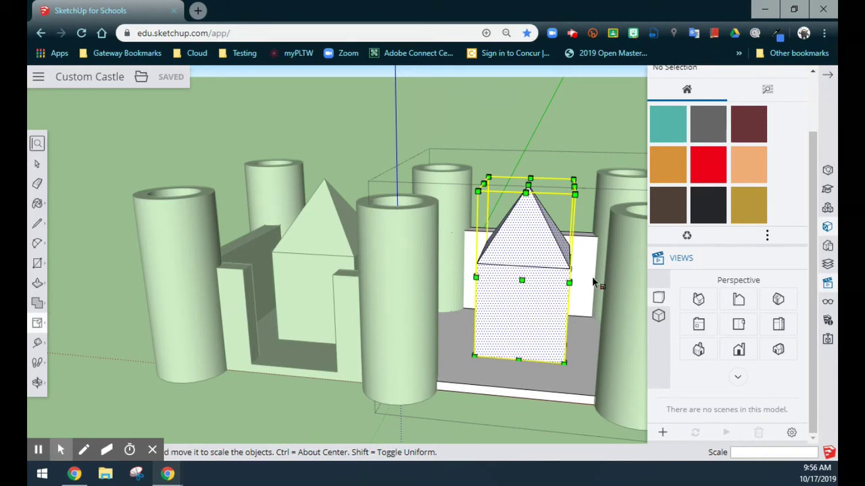
middle_drag(586, 158, 556, 256)
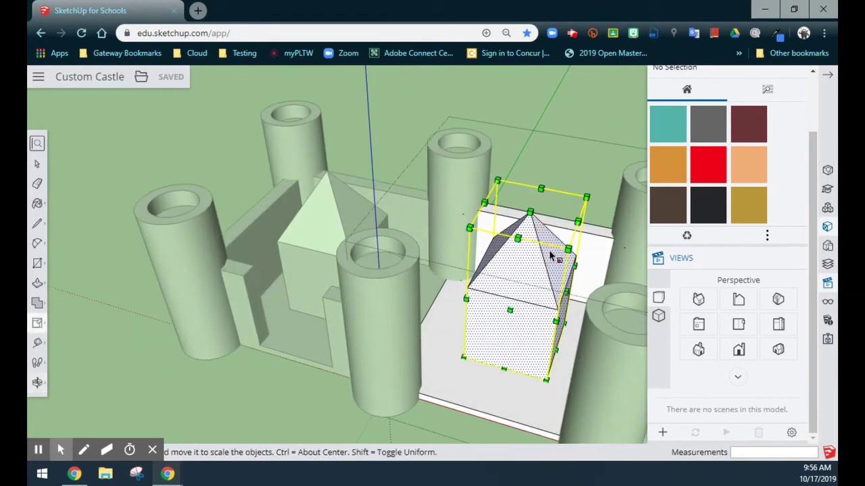
click(586, 196)
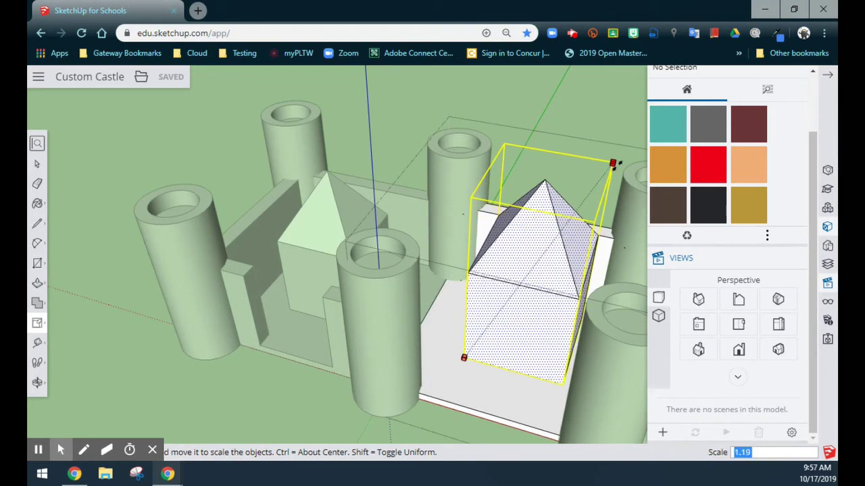
text(1.25)
key(Return)
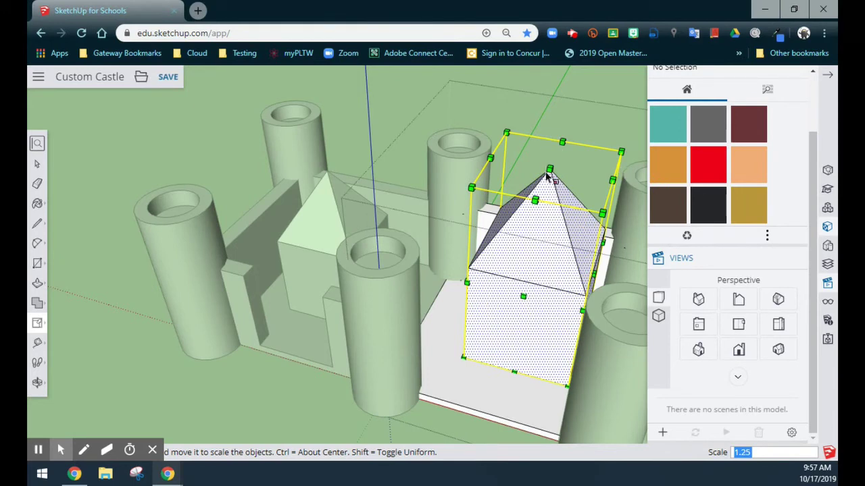
Move the enlarged central building 3.25" along the red axis, back toward the middle of its floor
middle_drag(453, 436, 510, 338)
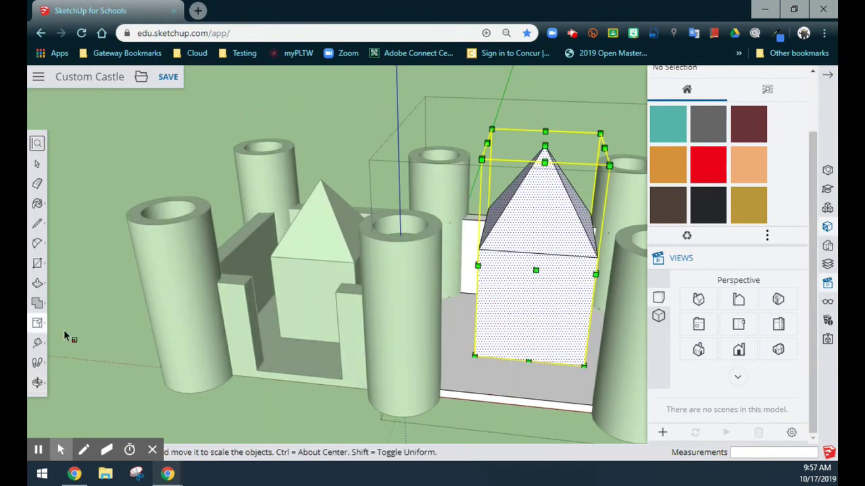
click(38, 326)
click(64, 300)
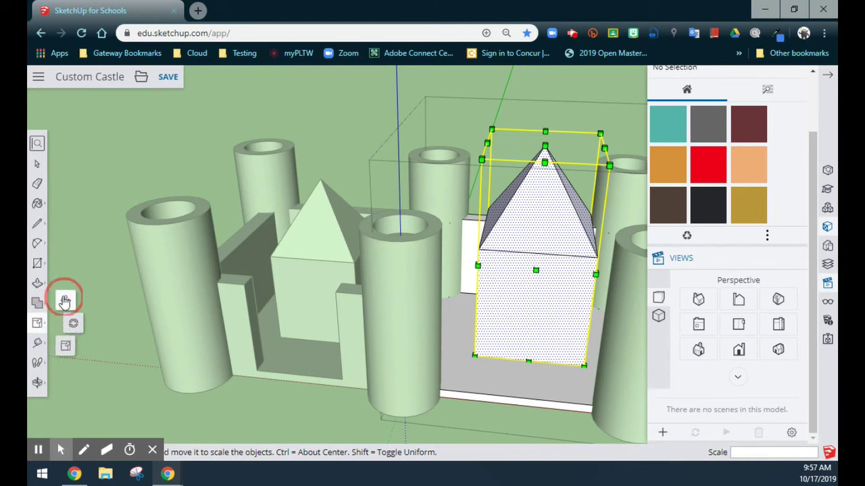
click(477, 356)
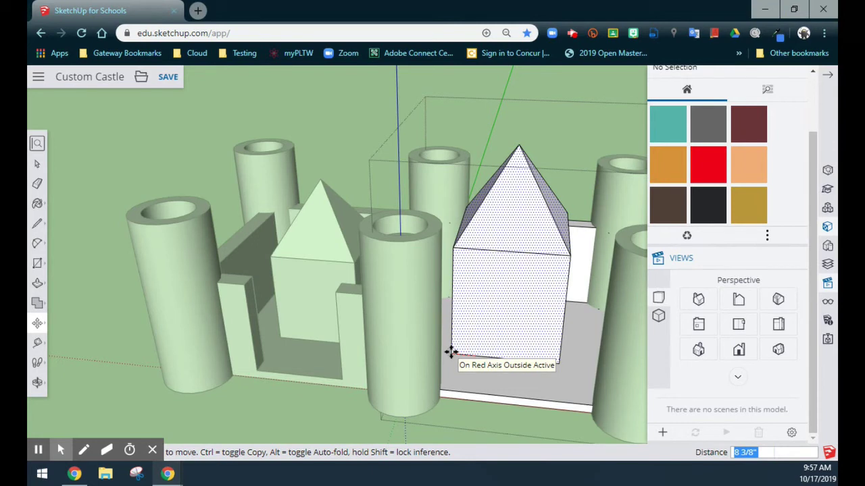
text(3.25)
key(Return)
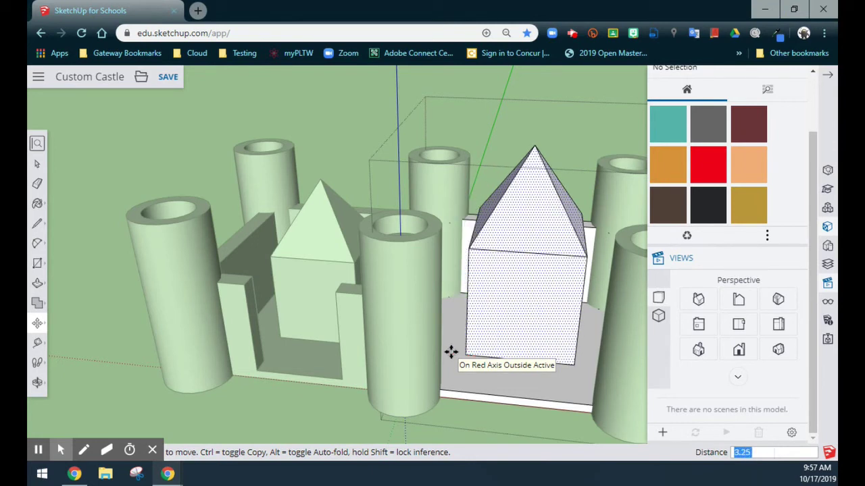
Draw a full-height rectangle about 3' 5 1/4" by 8" along the left edge of the central building's front wall
middle_drag(494, 428, 517, 320)
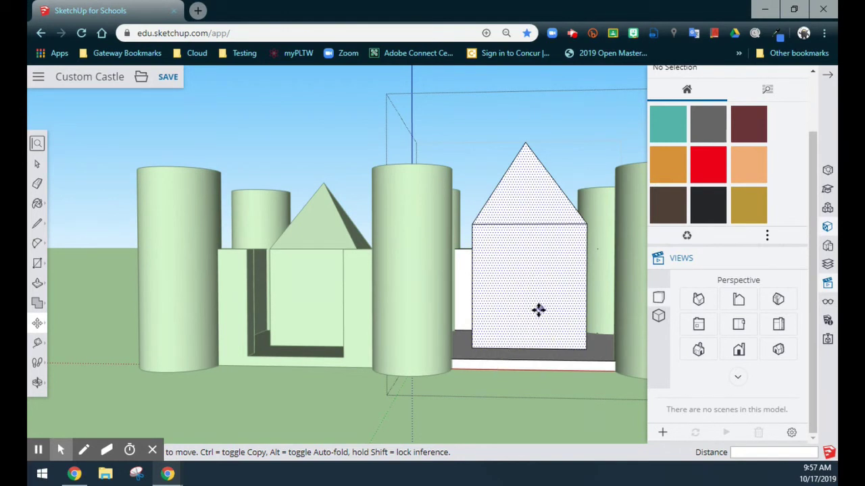
key(space)
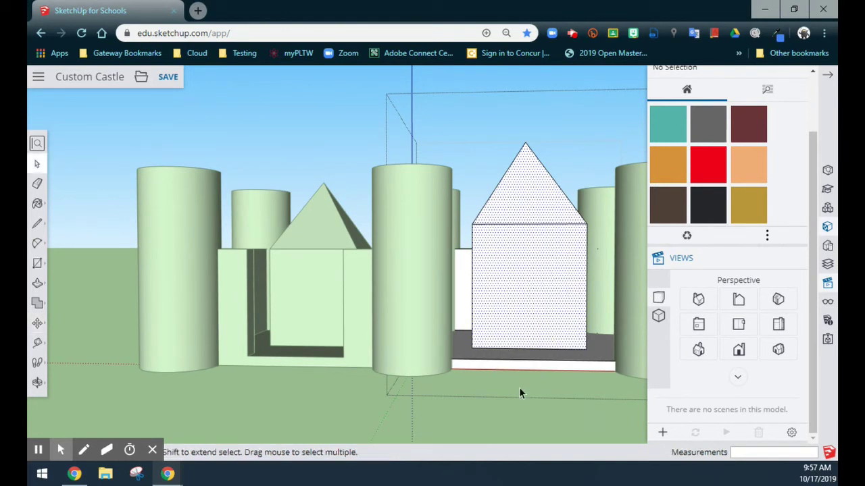
click(532, 277)
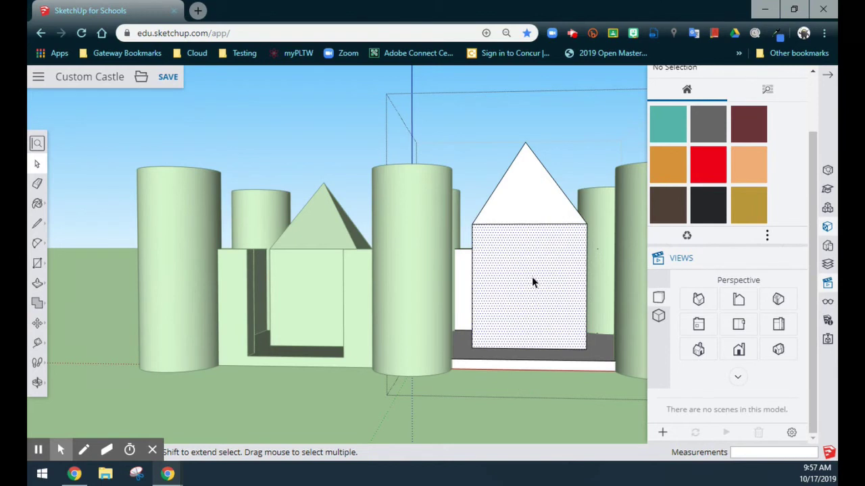
scroll(561, 288, up, 3)
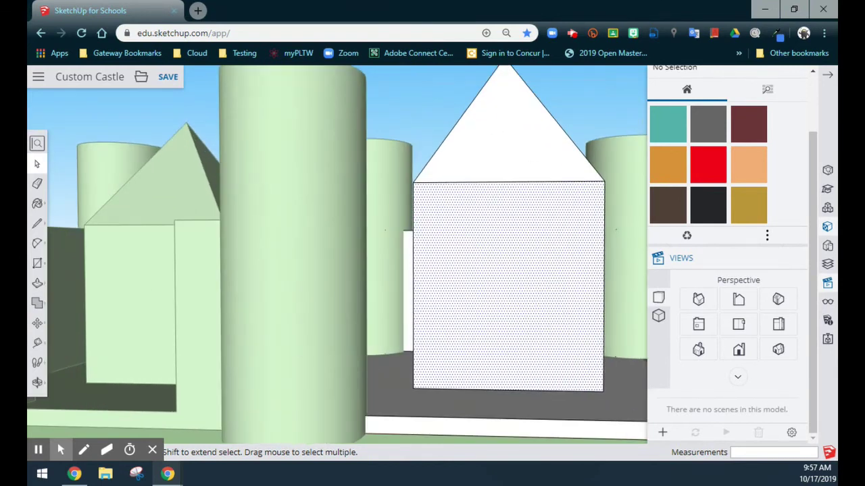
click(38, 265)
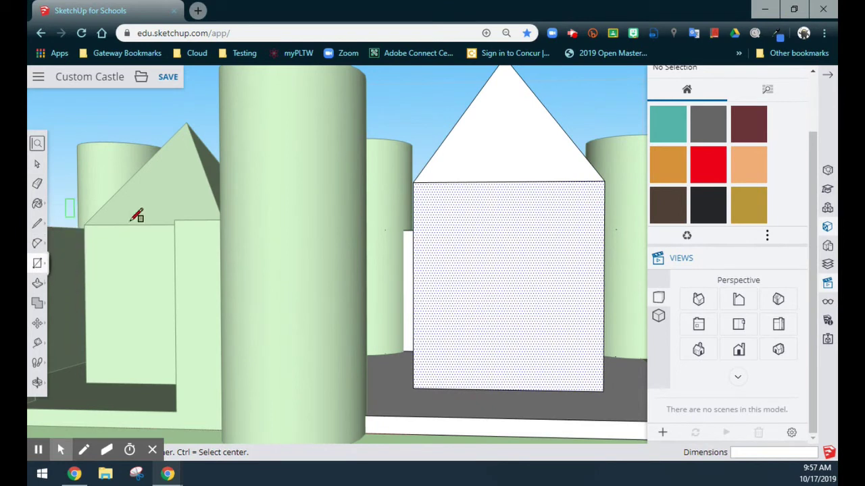
click(413, 387)
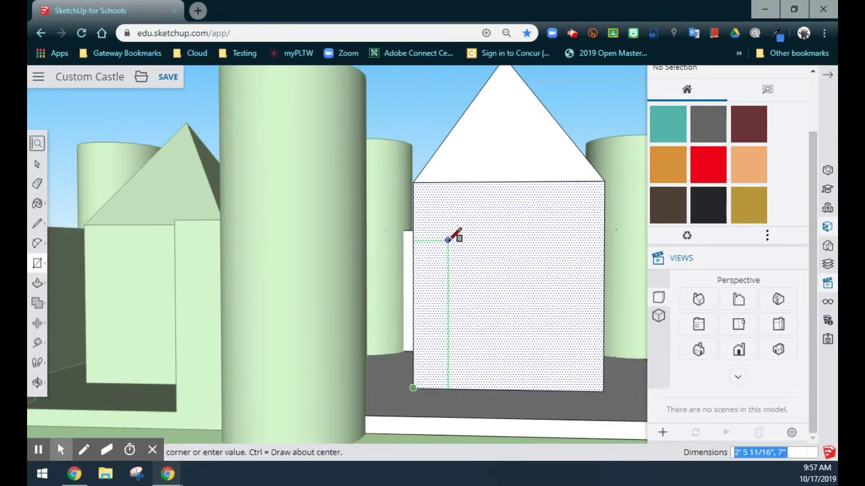
click(453, 182)
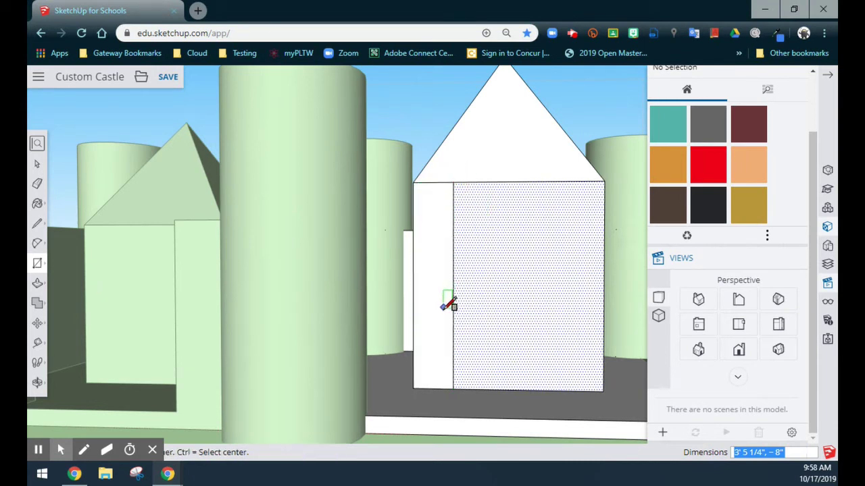
Draw a matching full-height rectangle, 3' 5 1/4" by 8", along the right edge of the central building's front wall and check the separate faces
click(603, 391)
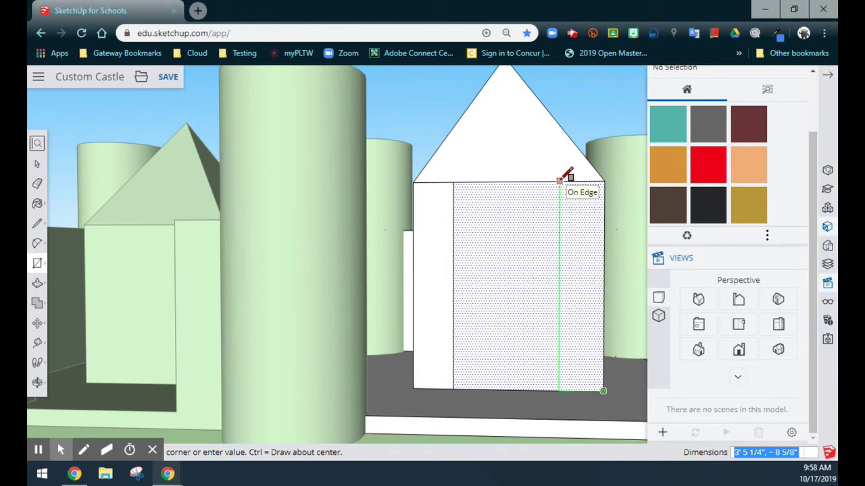
text(3')
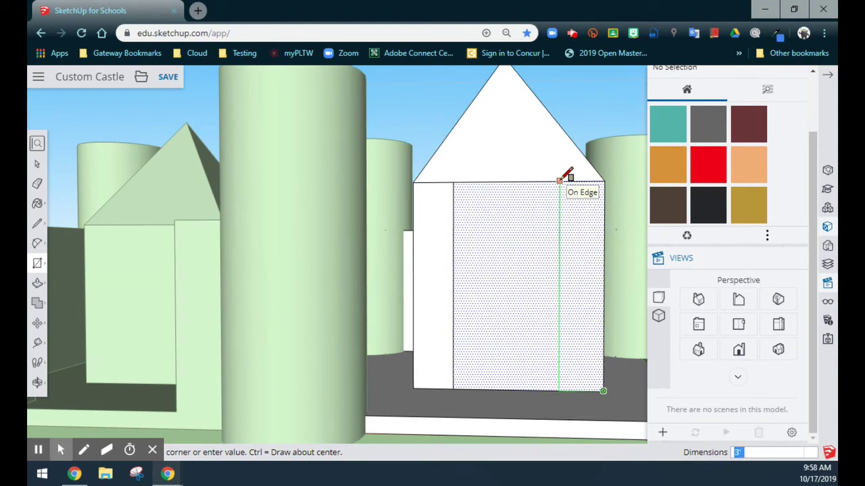
text( 5 1/4", 8")
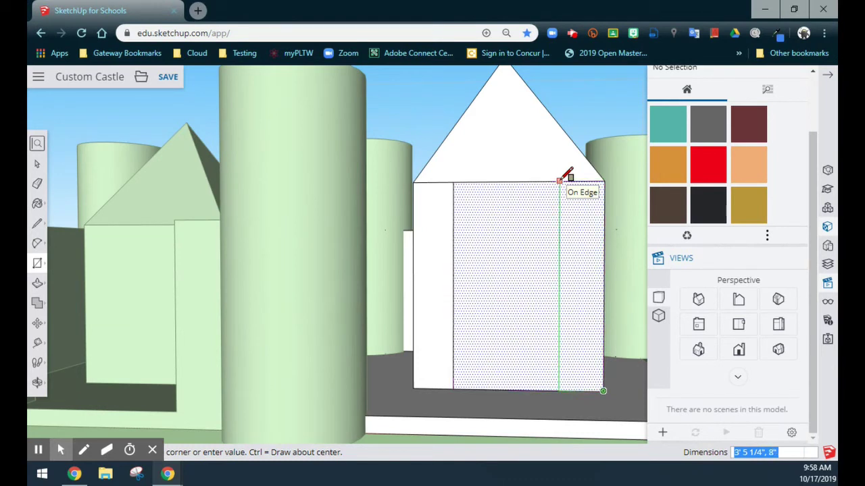
key(Return)
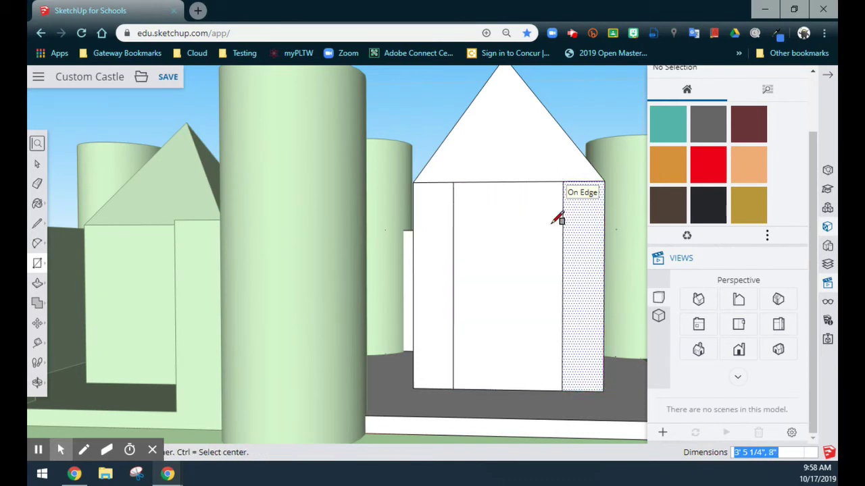
key(space)
click(527, 297)
click(436, 305)
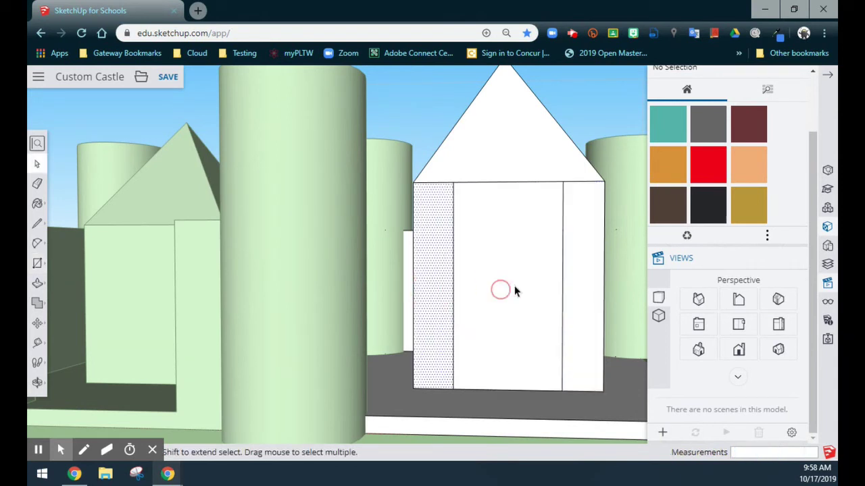
click(514, 290)
click(579, 263)
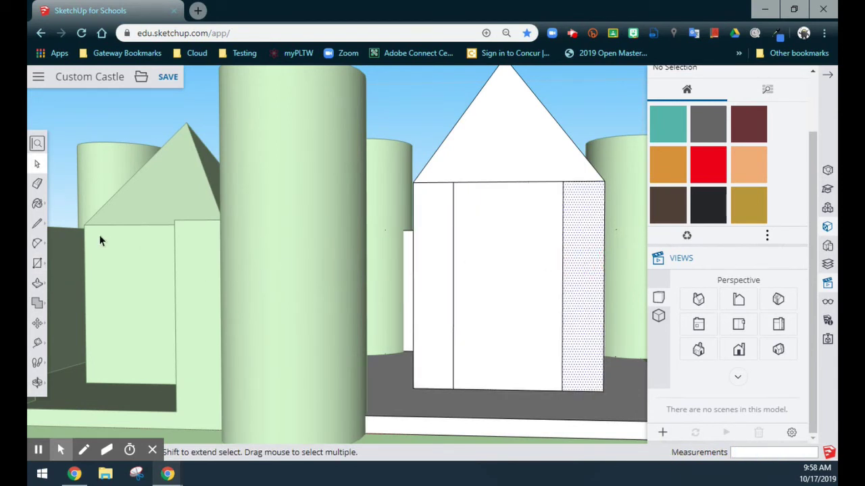
Draw a rectangle about 1' 9 1/2" by 1' 1 1/4" across the upper part of the front wall, between the two side strips
click(37, 263)
click(66, 219)
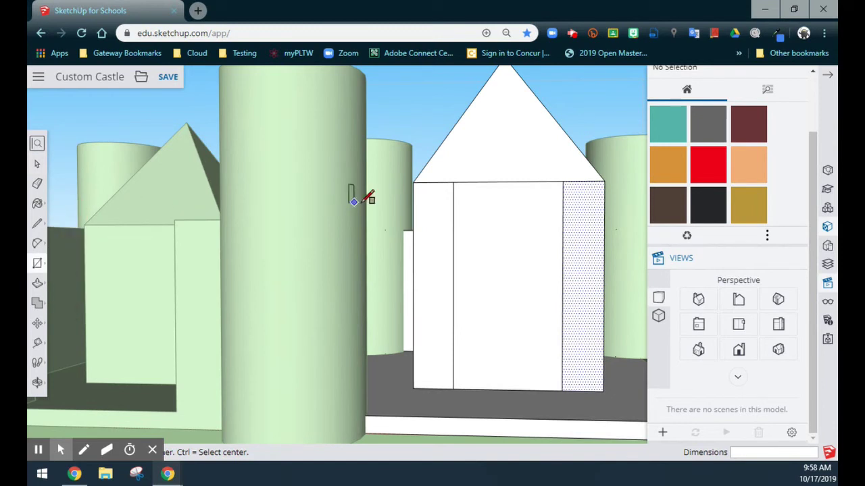
click(453, 182)
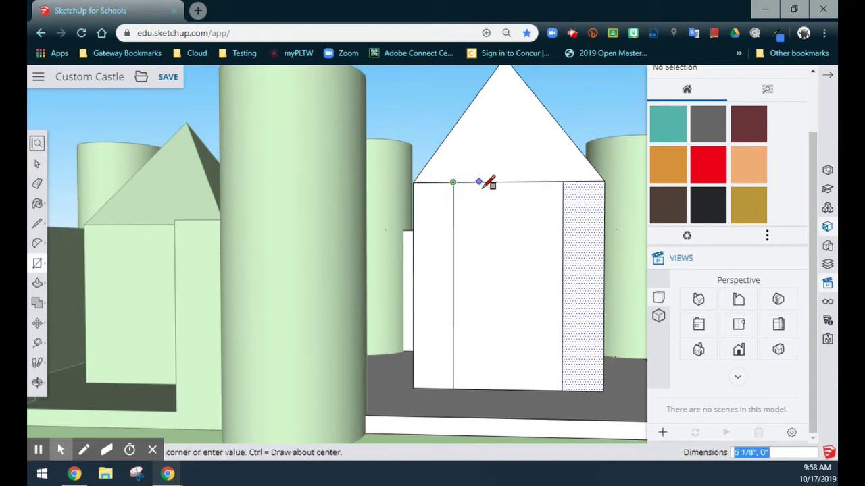
click(565, 250)
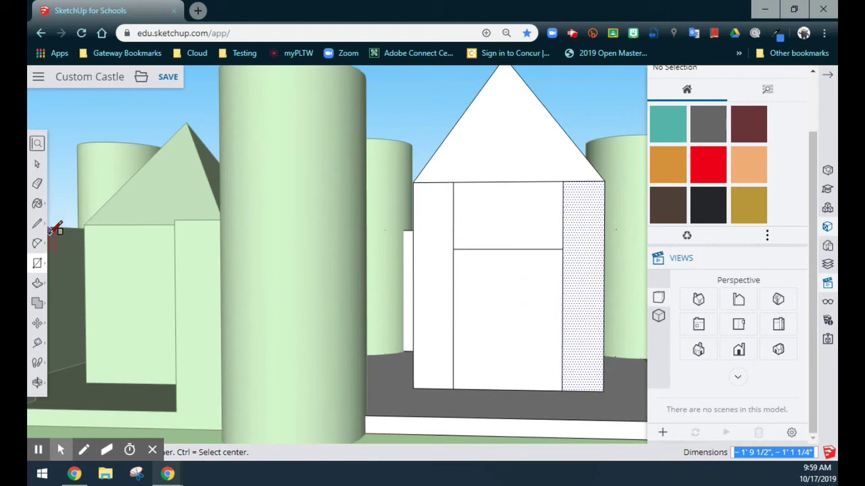
Erase the upper parts of both vertical lines above the door rectangle on the front wall
click(37, 183)
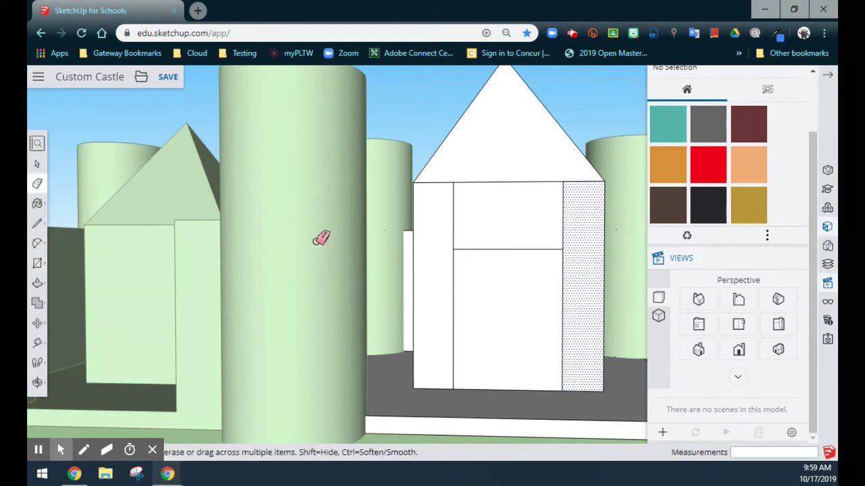
click(453, 223)
click(566, 225)
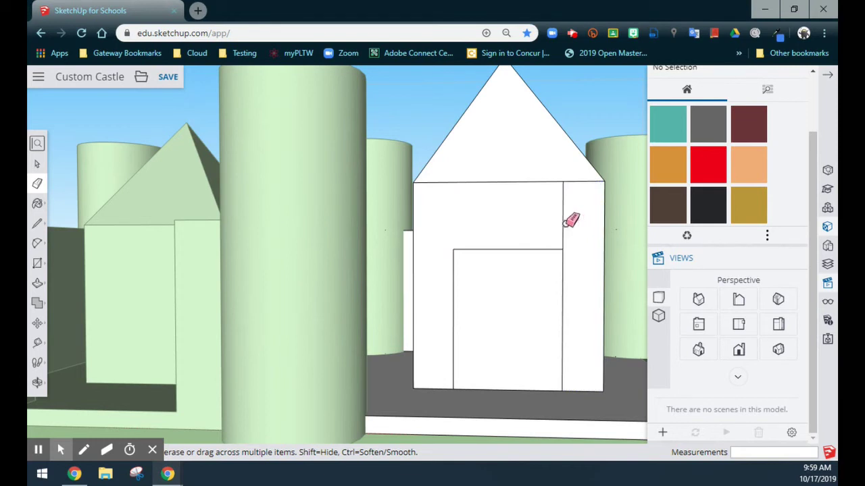
click(565, 224)
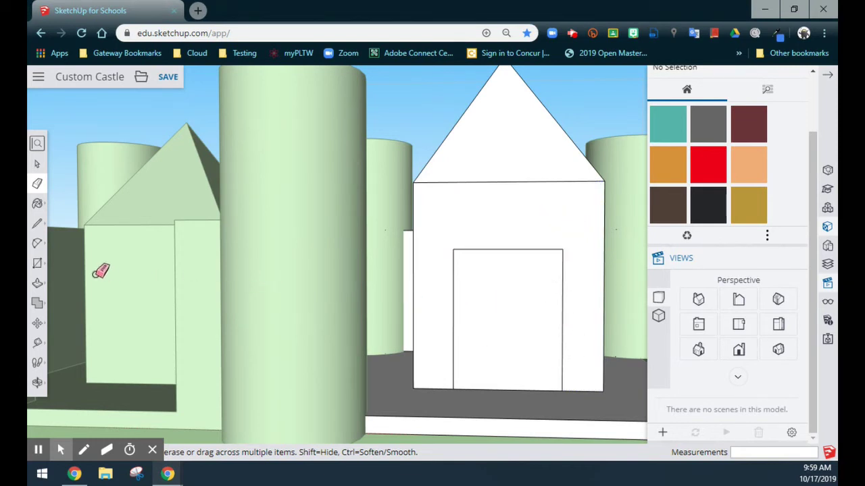
Draw a 2 Point Arc with a bulge of 8 5/8" between the upper corners of the door rectangle
click(37, 246)
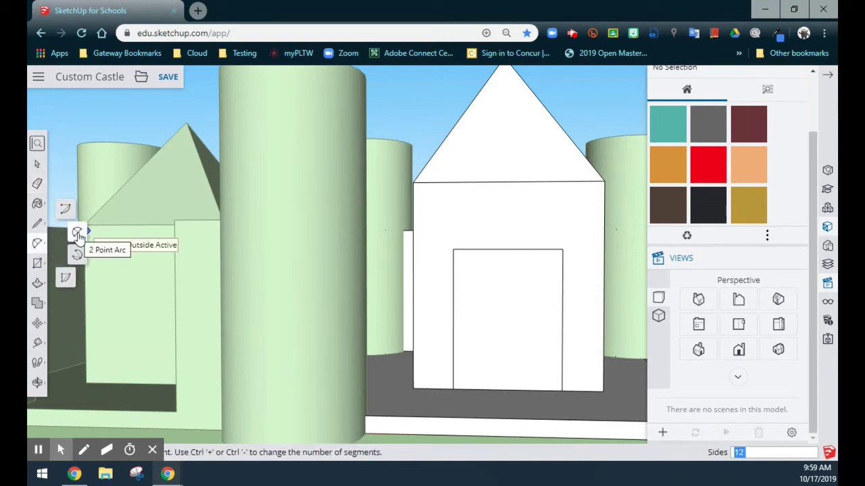
click(78, 234)
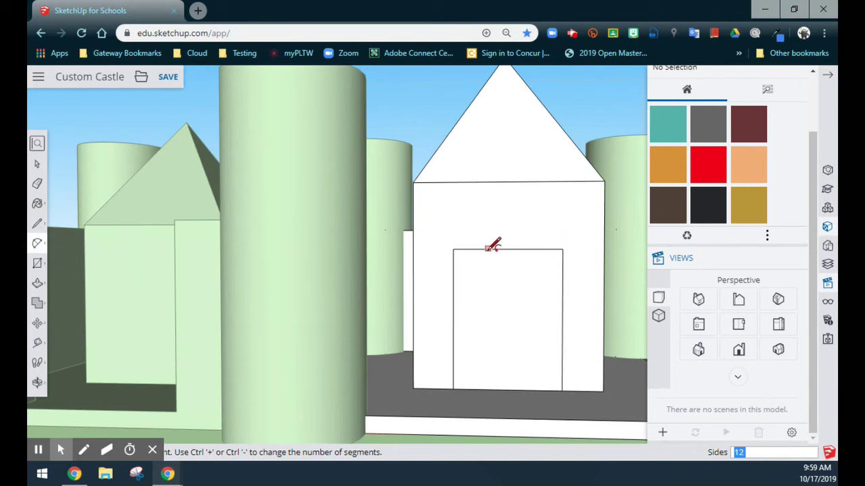
click(453, 249)
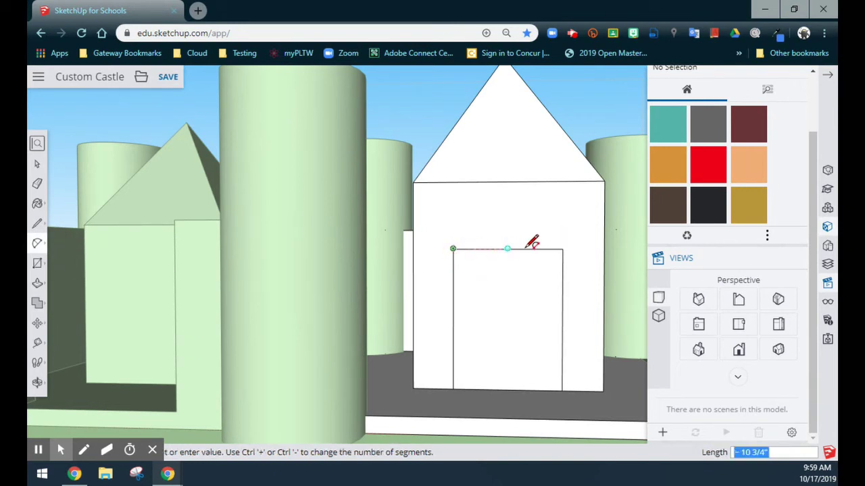
click(562, 249)
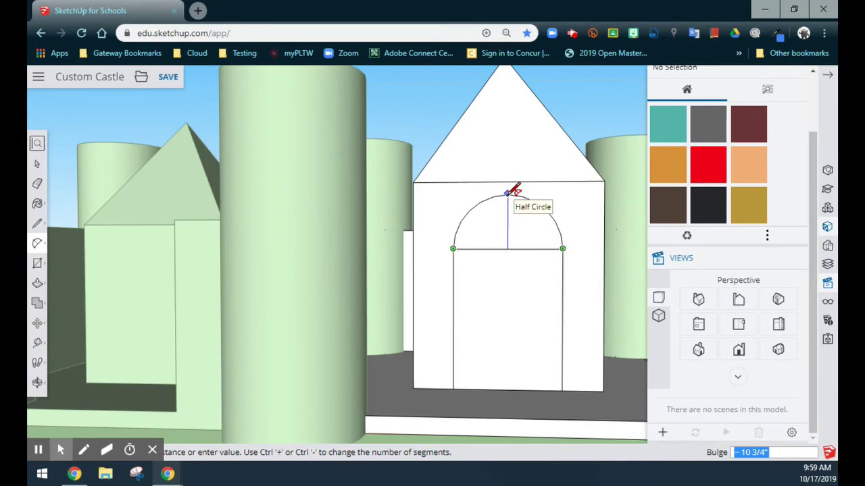
text(8 5/8)
key(Return)
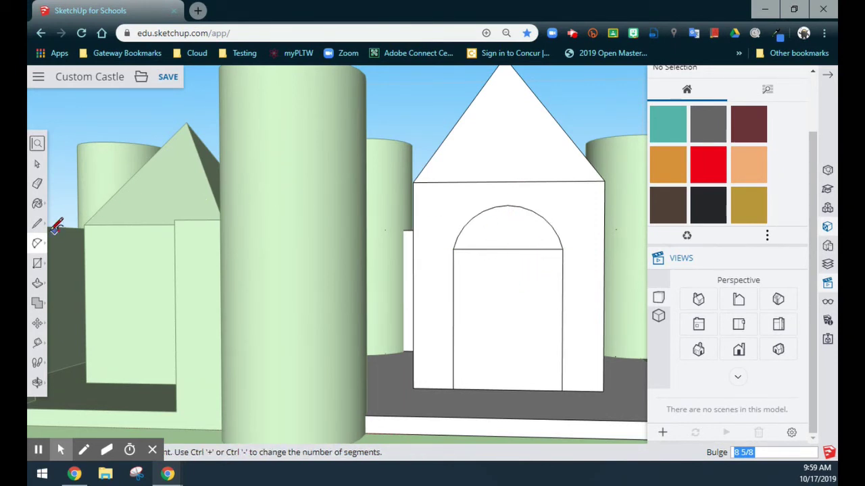
Erase the horizontal line between the arc and the door rectangle to form one arched face
click(39, 185)
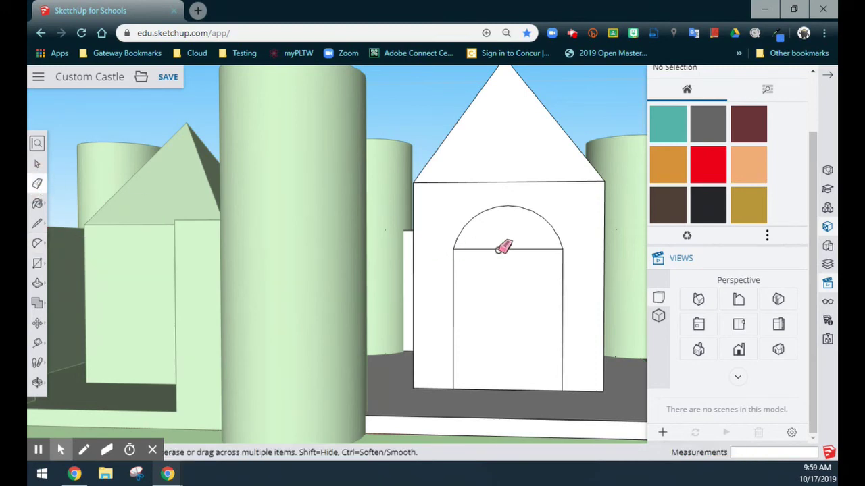
middle_click(585, 231)
mouse_move(585, 231)
middle_down()
mouse_move(546, 264)
mouse_move(434, 274)
mouse_move(479, 274)
mouse_move(483, 282)
middle_up()
Pull the arched door face 1' 9" outward from the central building's front wall
key(p)
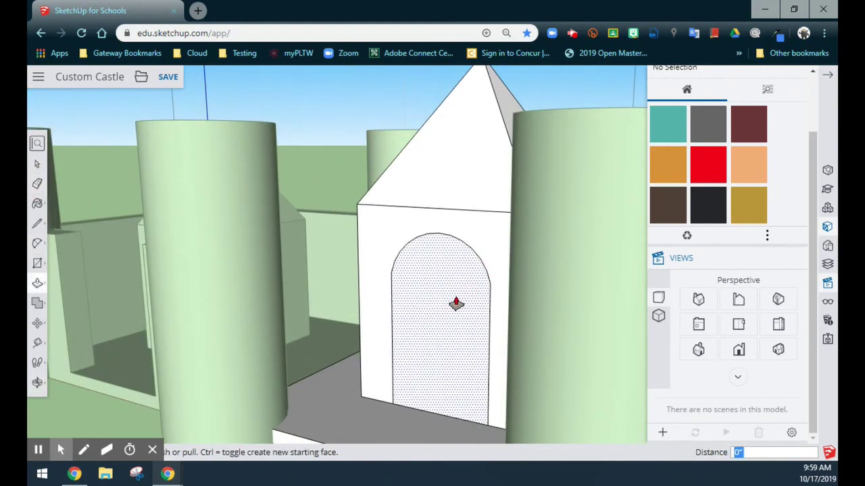
drag(445, 316, 389, 378)
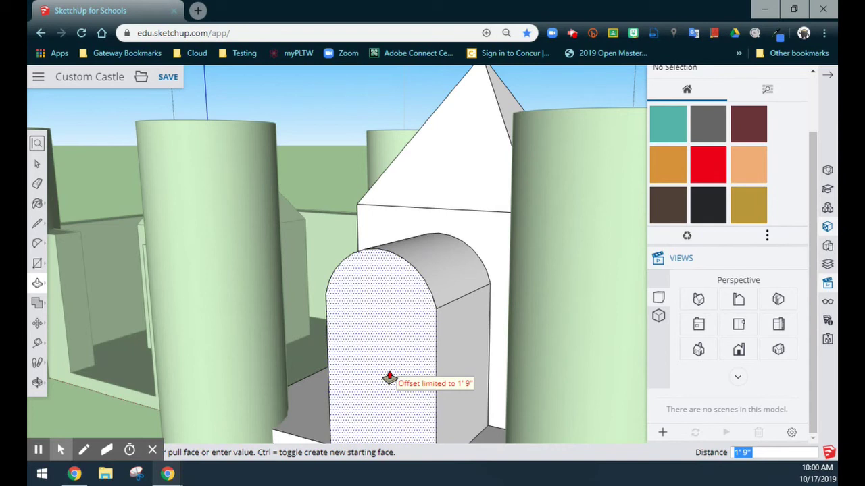
scroll(389, 378, down, 3)
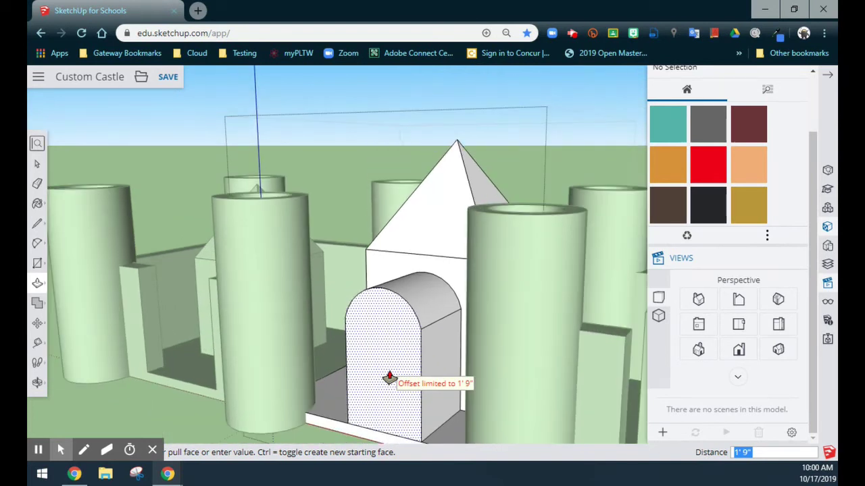
click(368, 388)
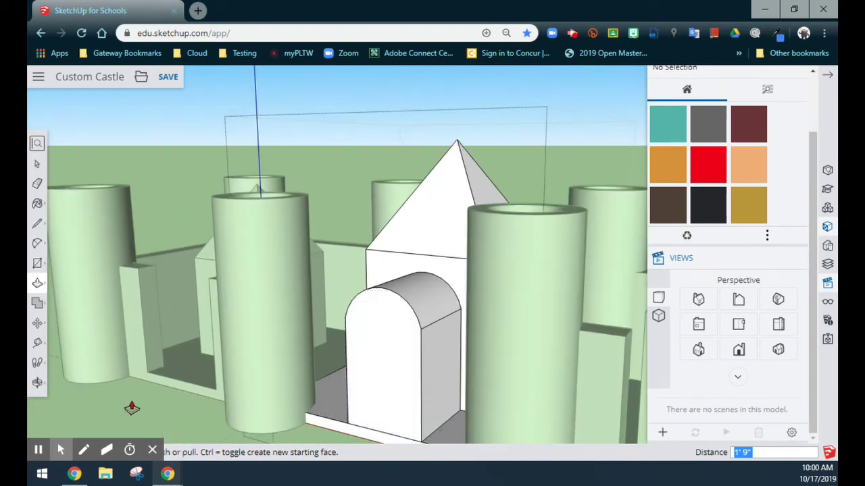
Reopen the middle castle for editing and try an inward offset of about 5 7/8" on the projecting arch's front face
key(space)
middle_drag(135, 408, 334, 372)
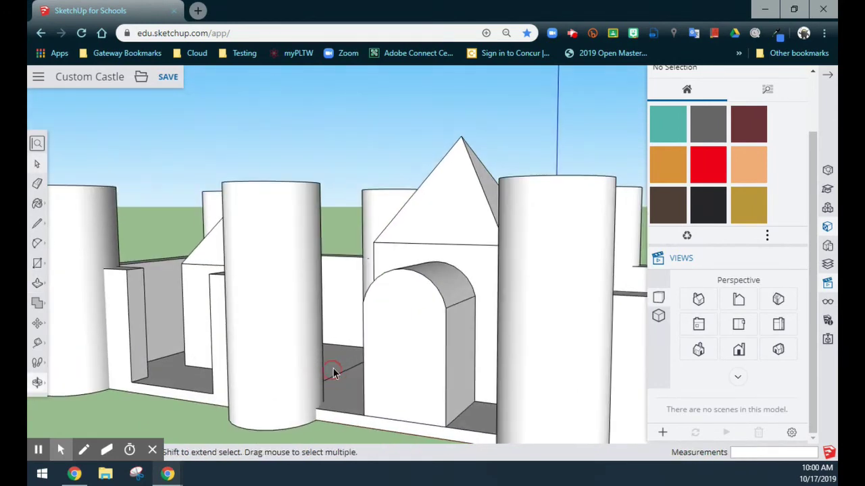
double_click(412, 344)
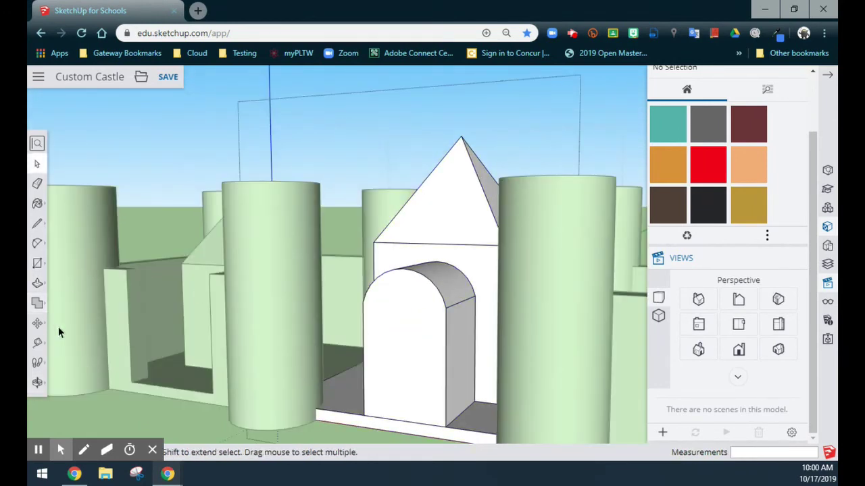
key(f)
click(384, 322)
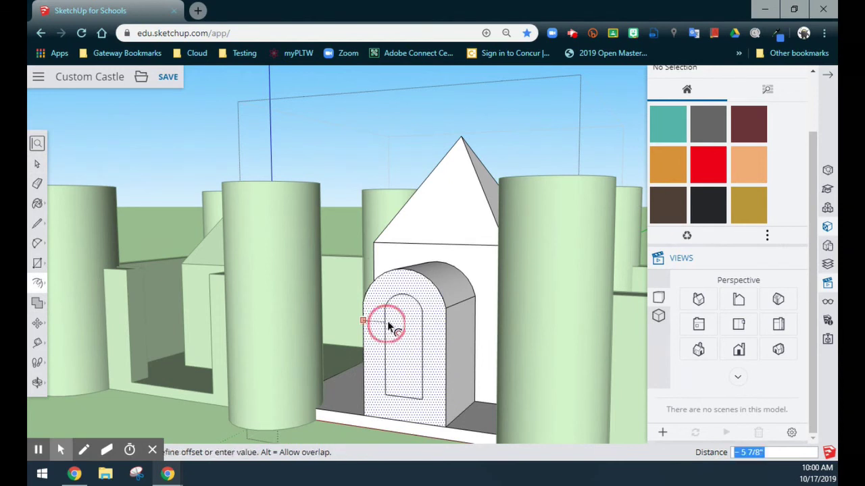
click(391, 327)
key(ctrl+z)
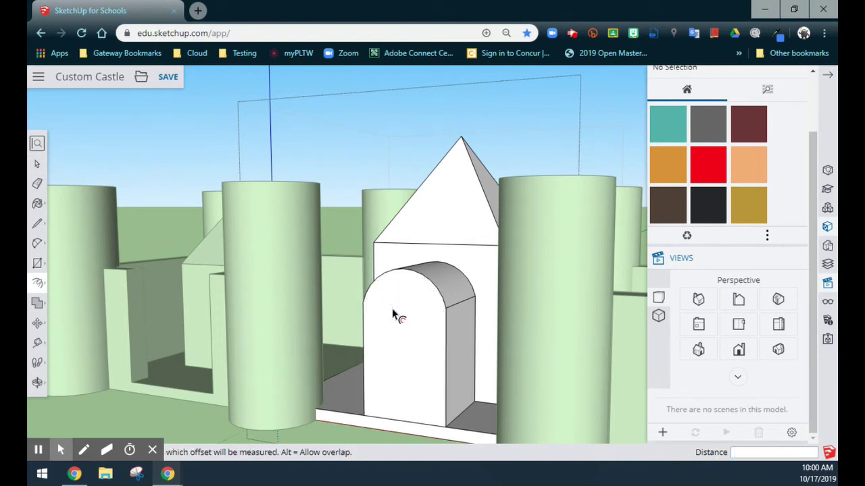
Abandon the offset attempt and undo the outward pull of the arched door face
click(383, 279)
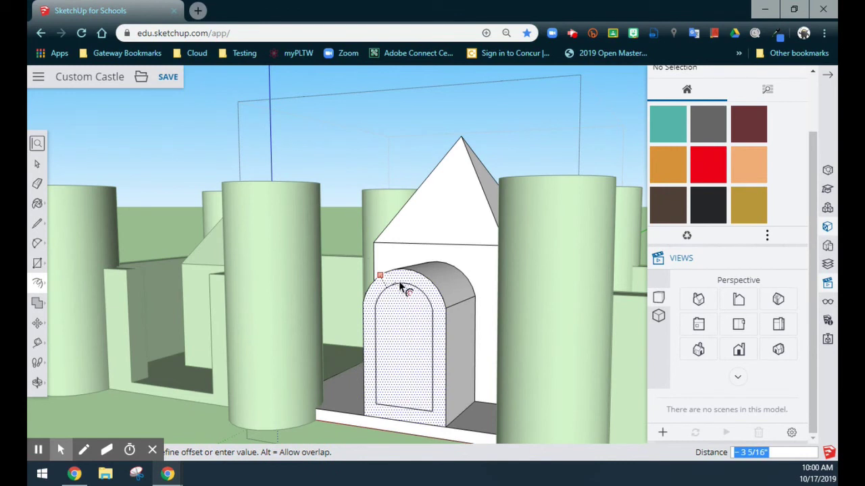
key(Escape)
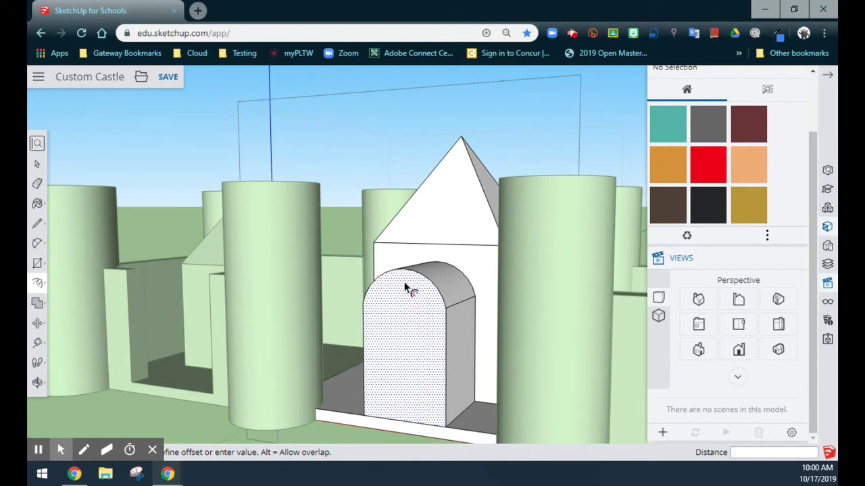
key(Escape)
key(ctrl+z)
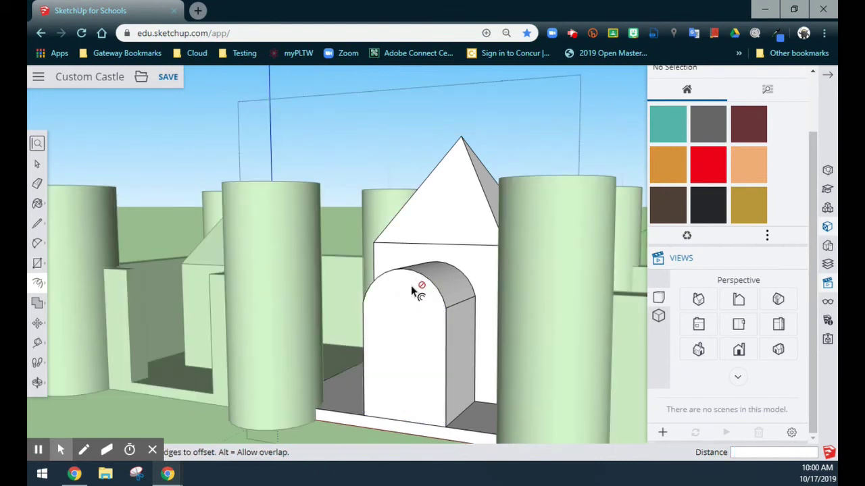
click(436, 319)
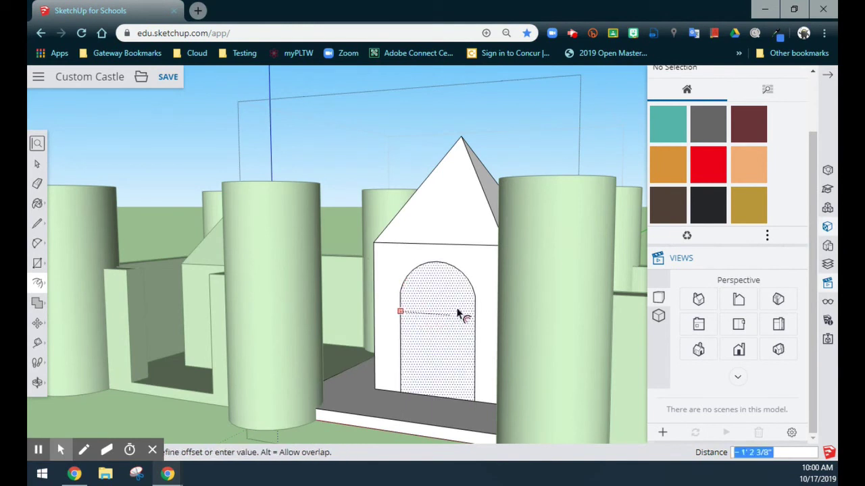
Push the arched door face 3" into the central building's front wall
key(p)
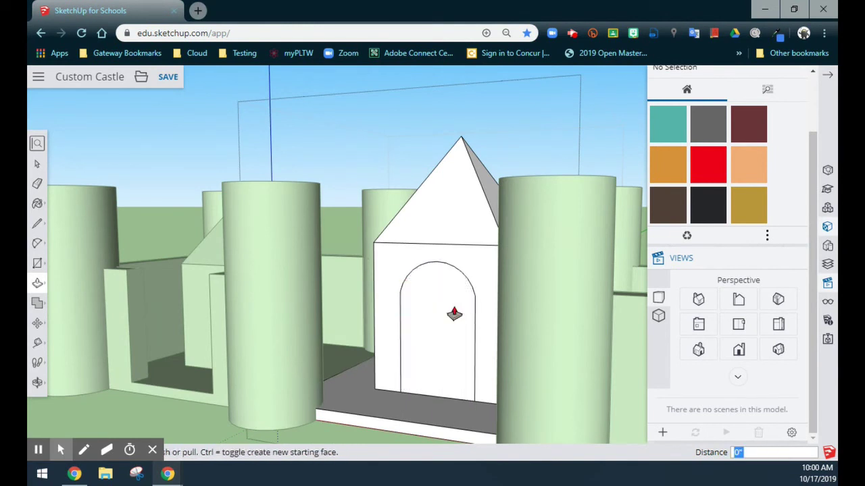
click(450, 323)
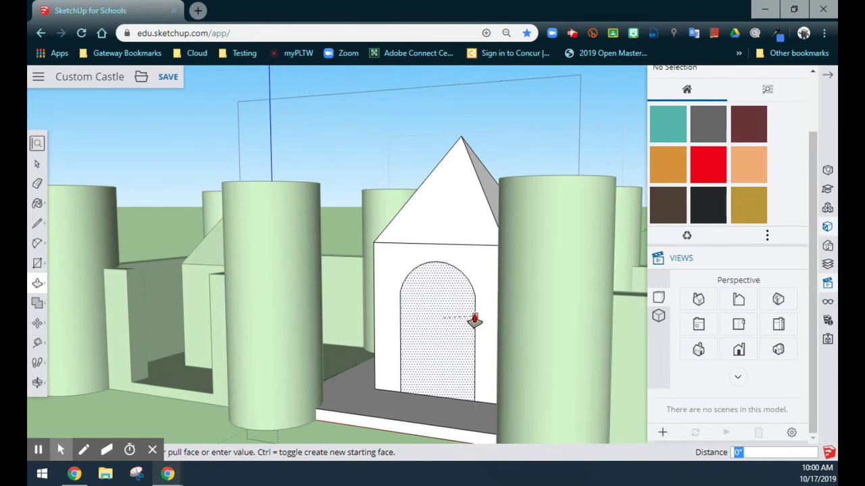
text(3)
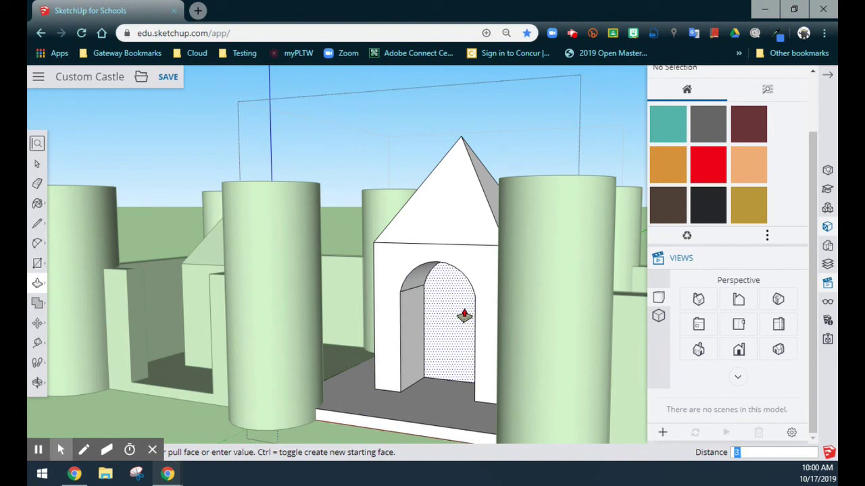
text(')
key(Return)
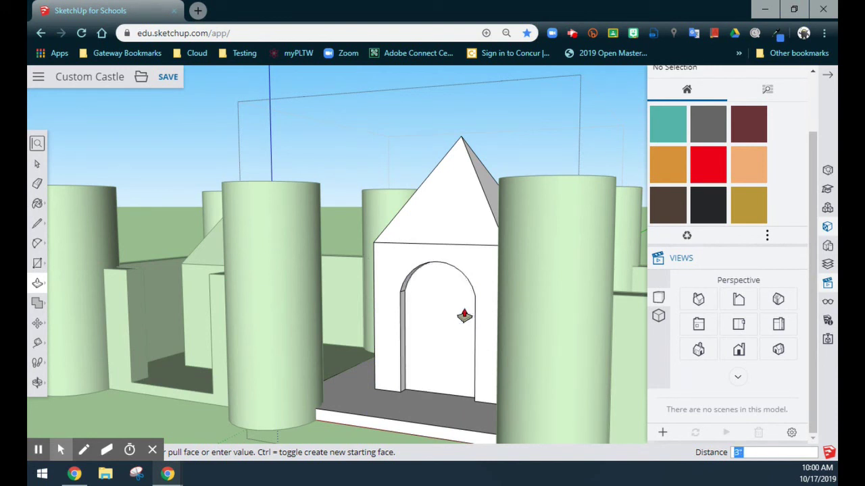
click(465, 318)
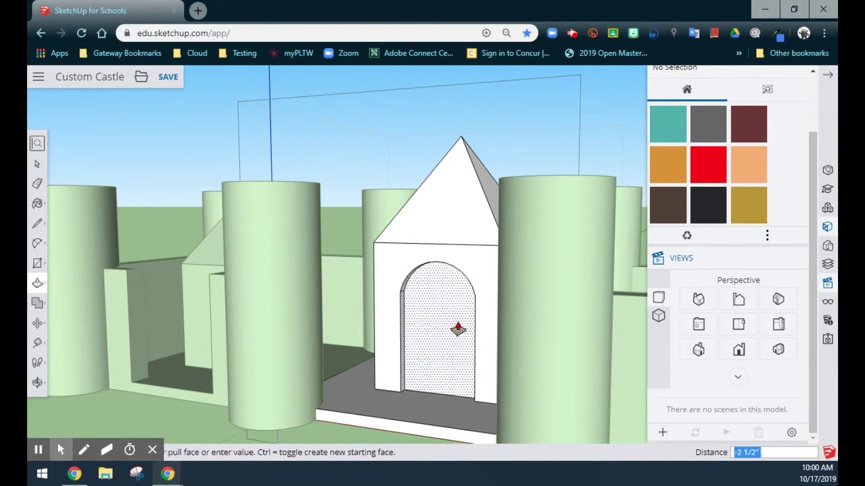
Push the arched door face 3' into the central building to deepen the doorway, and finish editing the middle castle
text(3)
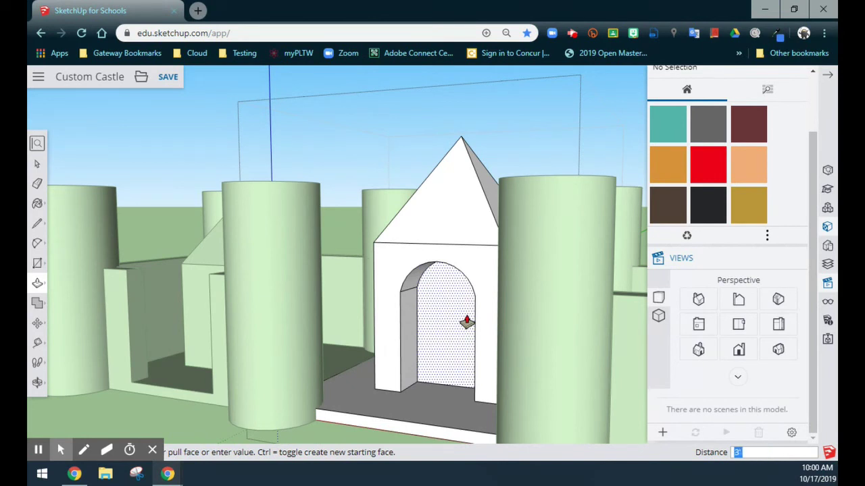
key(Return)
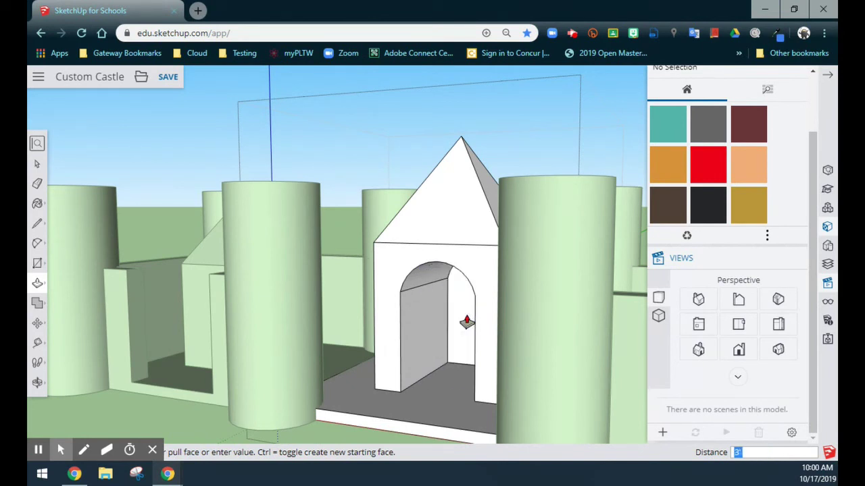
scroll(466, 322, down, 5)
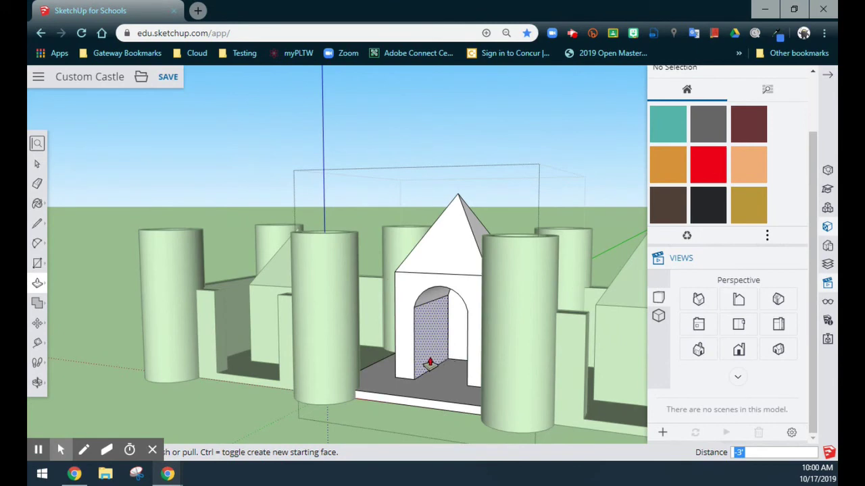
key(space)
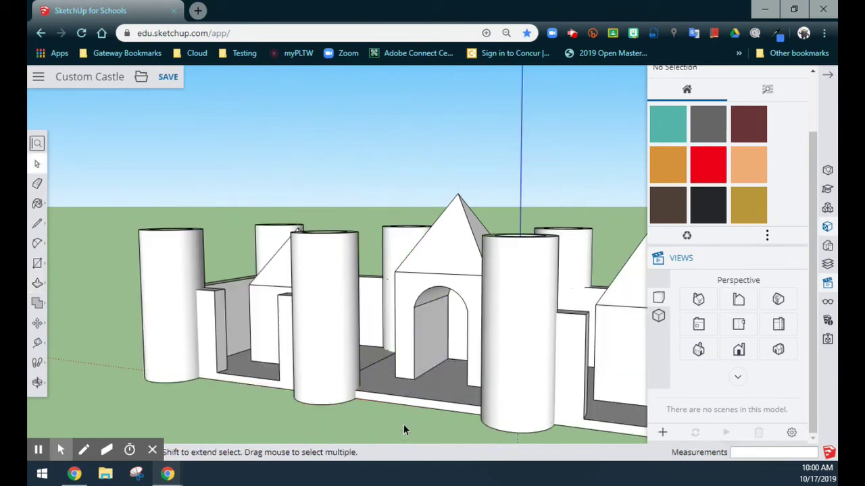
Open the left castle for editing and draw 3" vertical lines from both lower corners of its front opening down to the ground
middle_drag(465, 183, 483, 206)
scroll(459, 218, down, 5)
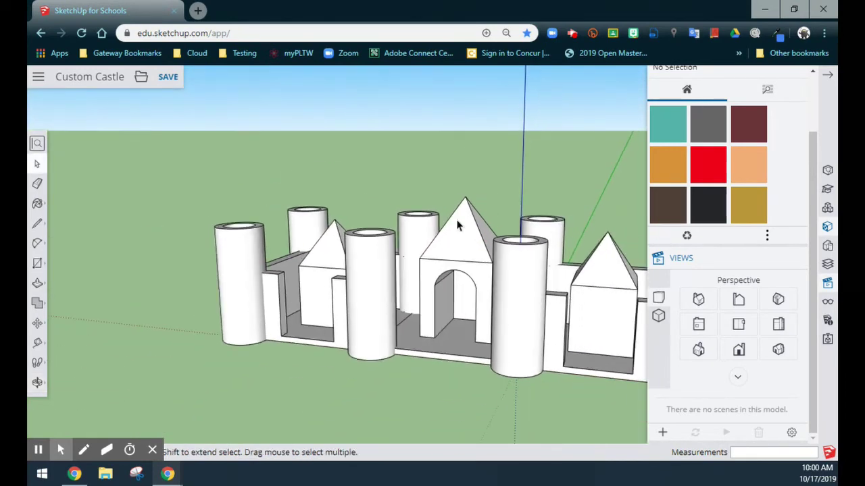
middle_drag(517, 412, 481, 414)
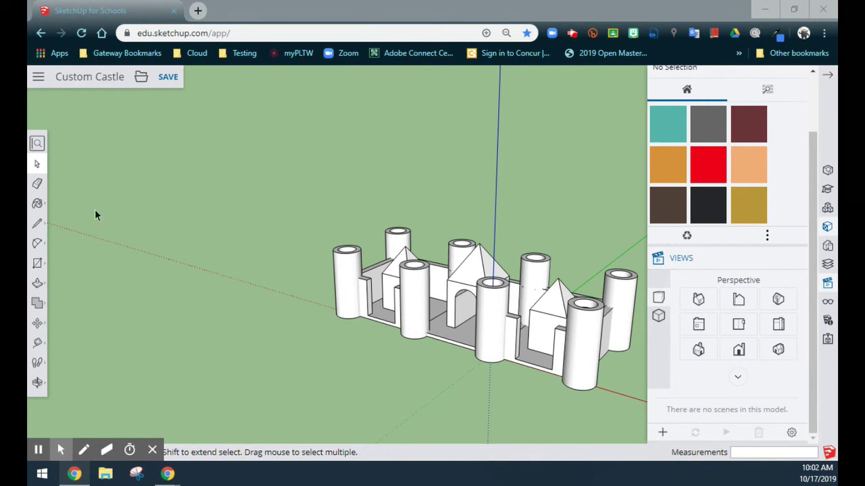
click(737, 349)
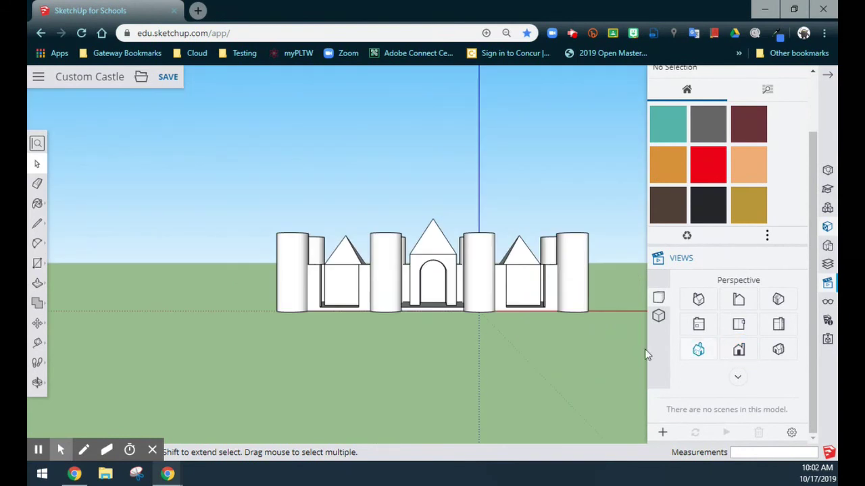
scroll(448, 305, up, 3)
scroll(153, 331, up, 3)
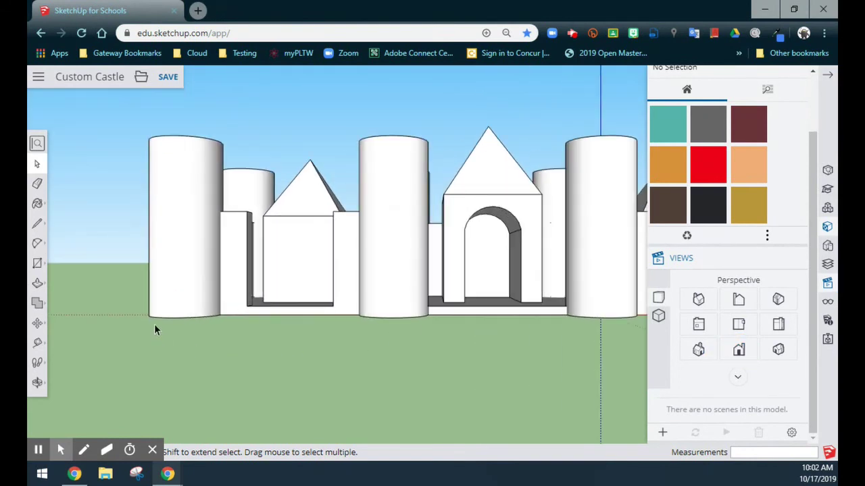
scroll(300, 321, up, 3)
scroll(269, 305, up, 2)
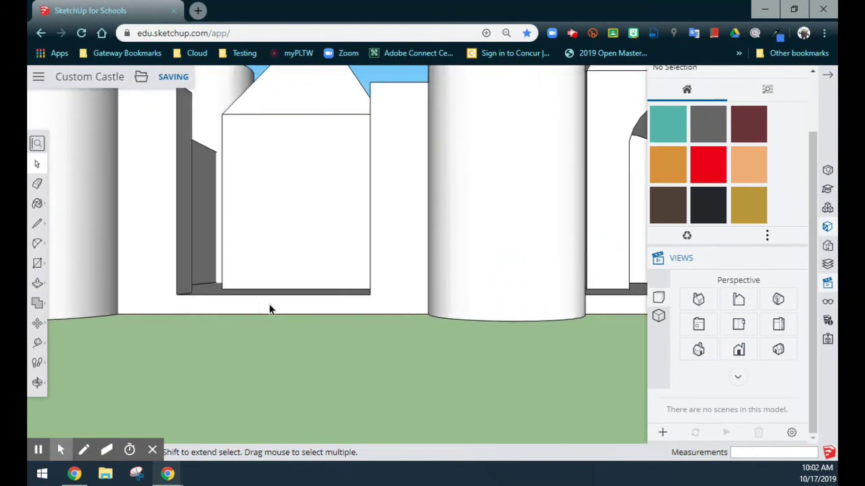
scroll(297, 306, down, 2)
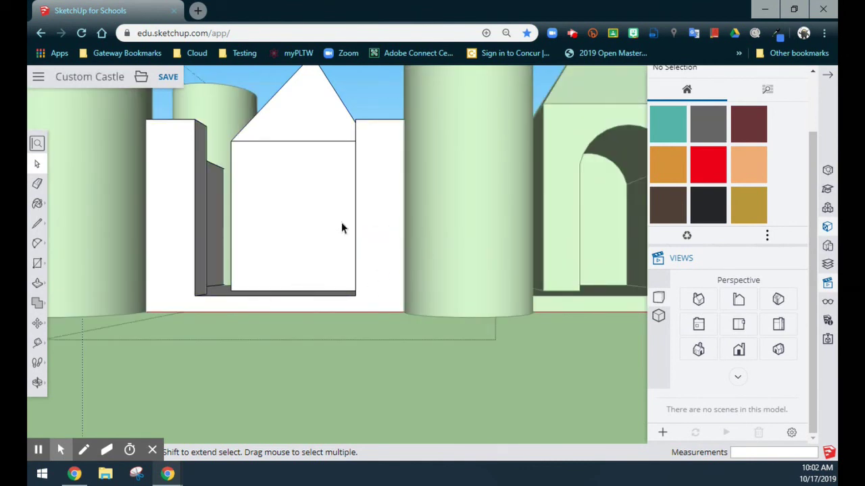
click(38, 224)
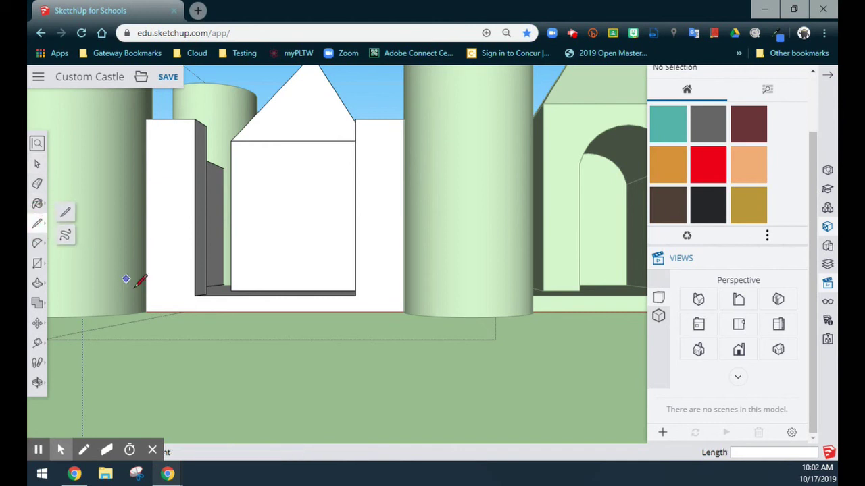
click(196, 295)
click(195, 311)
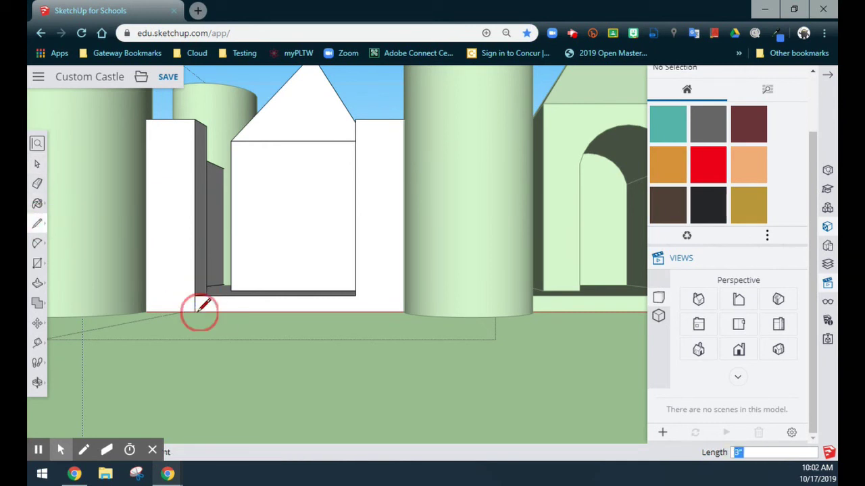
click(354, 295)
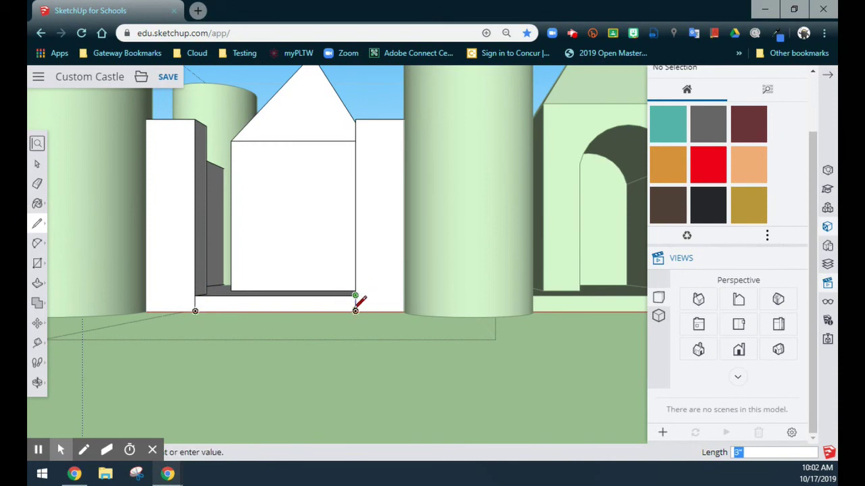
Pull the strip below the left castle's front opening outward 3' 6" as an entrance walkway, and finish editing that castle
scroll(391, 327, down, 4)
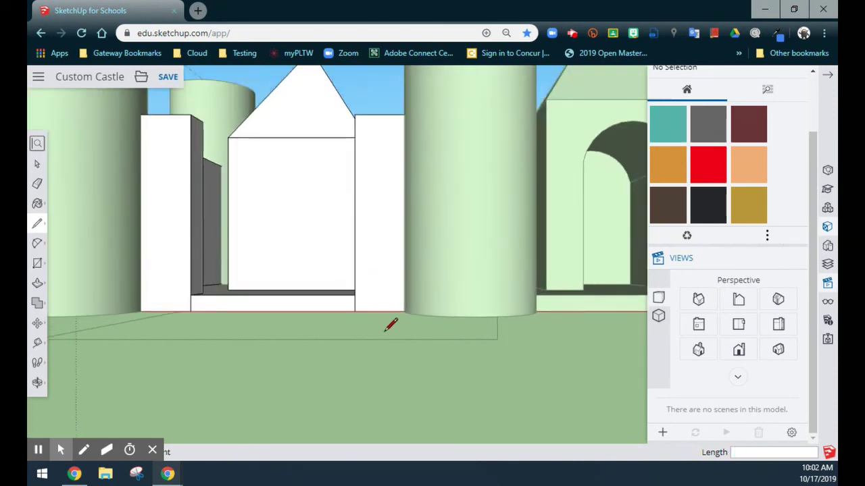
middle_drag(506, 207, 367, 293)
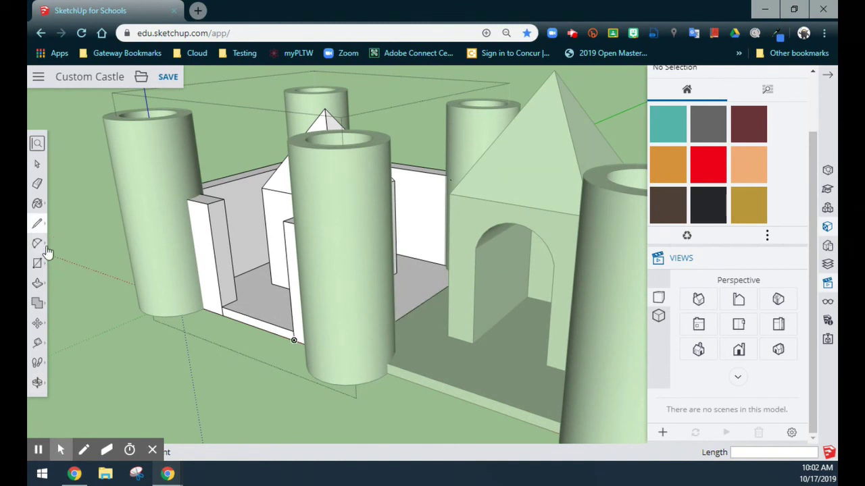
click(36, 284)
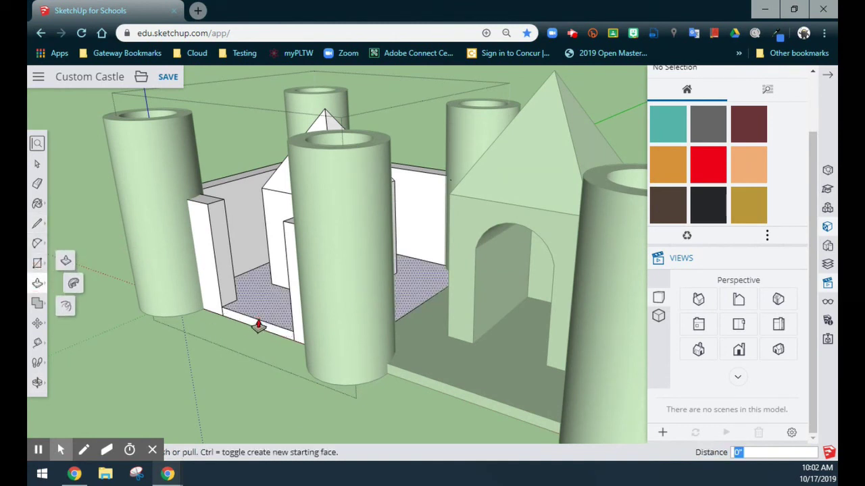
click(258, 328)
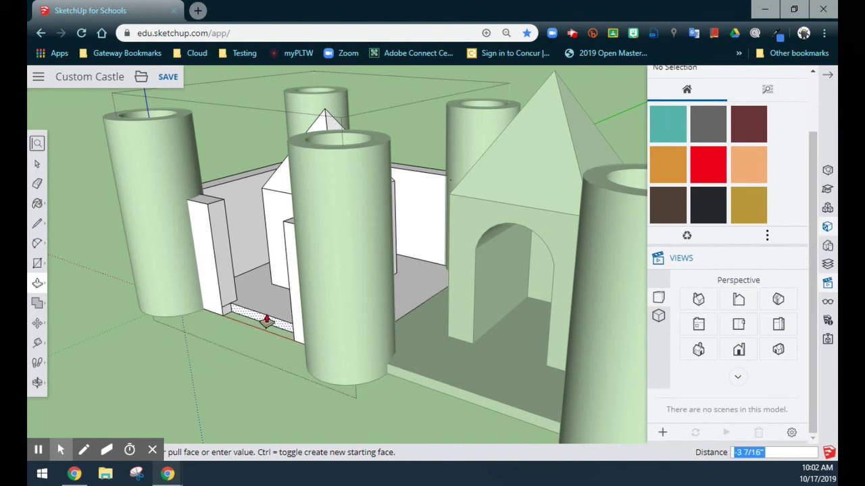
key(Escape)
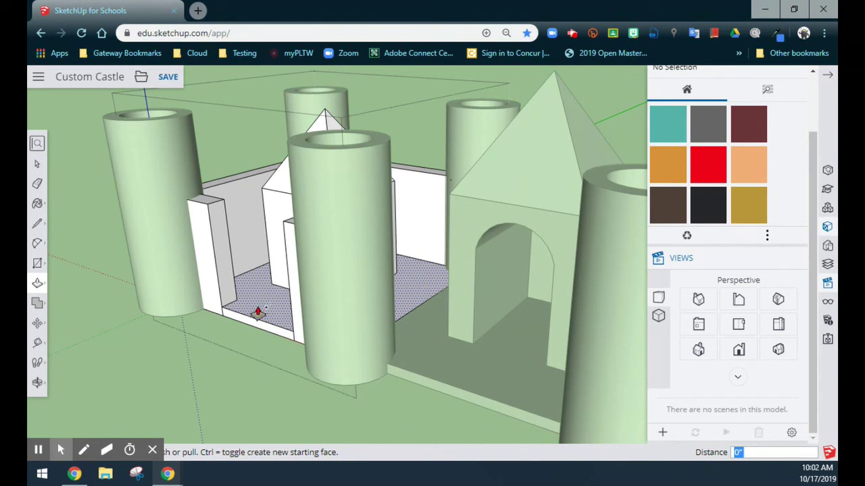
click(247, 328)
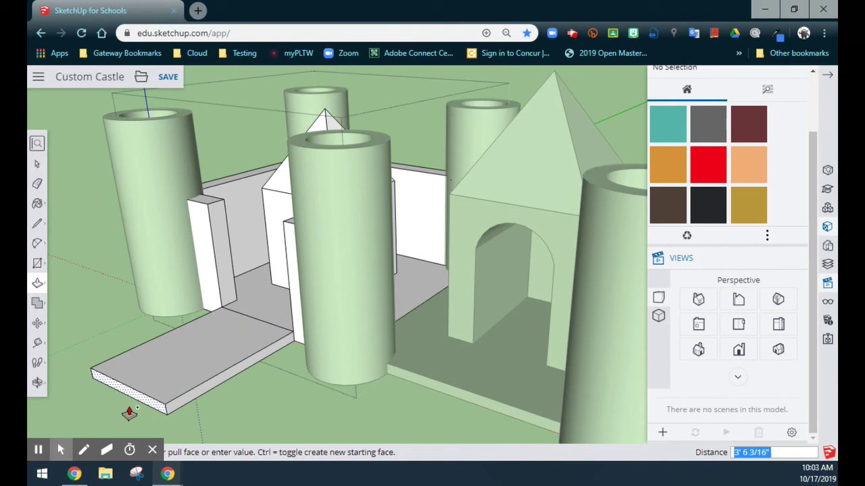
text(3)
click(129, 412)
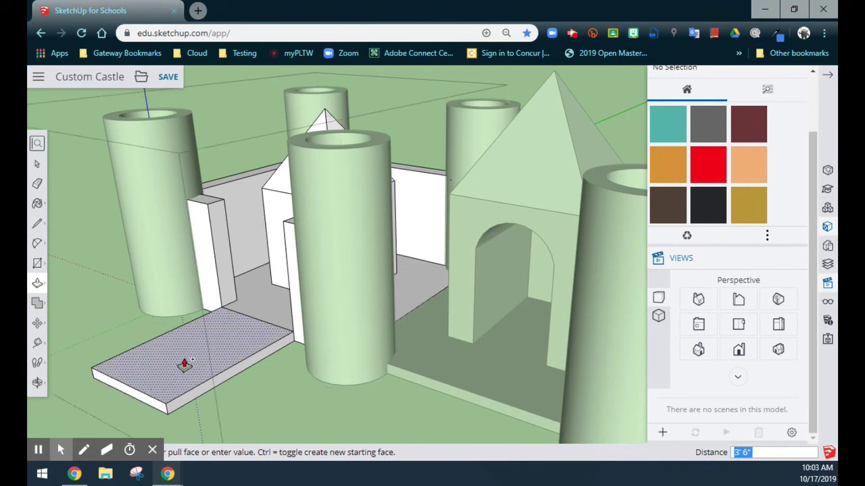
middle_drag(399, 394, 458, 369)
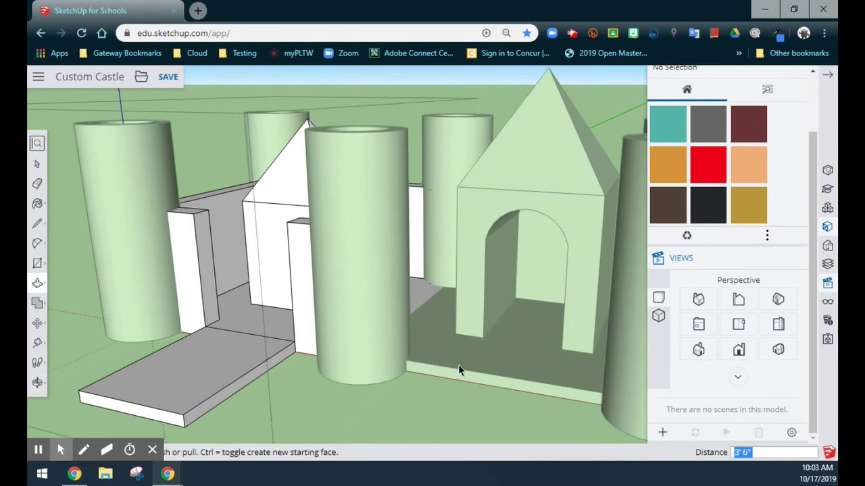
key(space)
Open the right castle for editing and draw vertical lines from both lower corners of its front opening down to the ground
scroll(448, 341, down, 5)
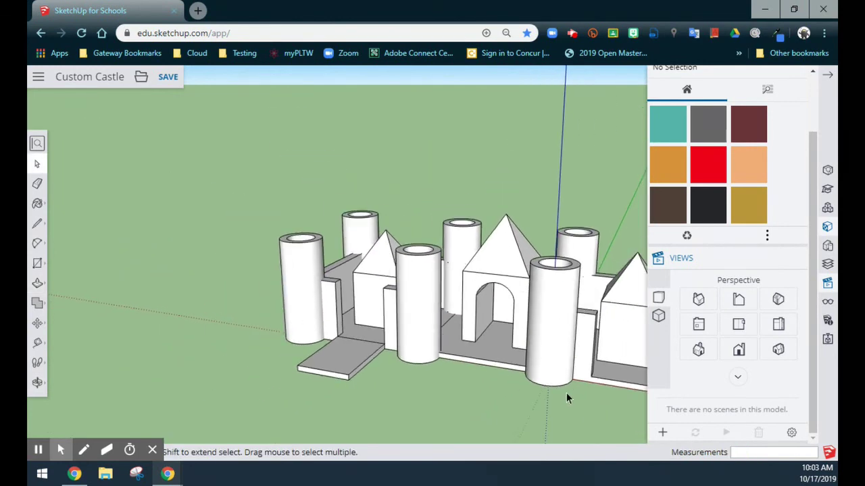
click(738, 350)
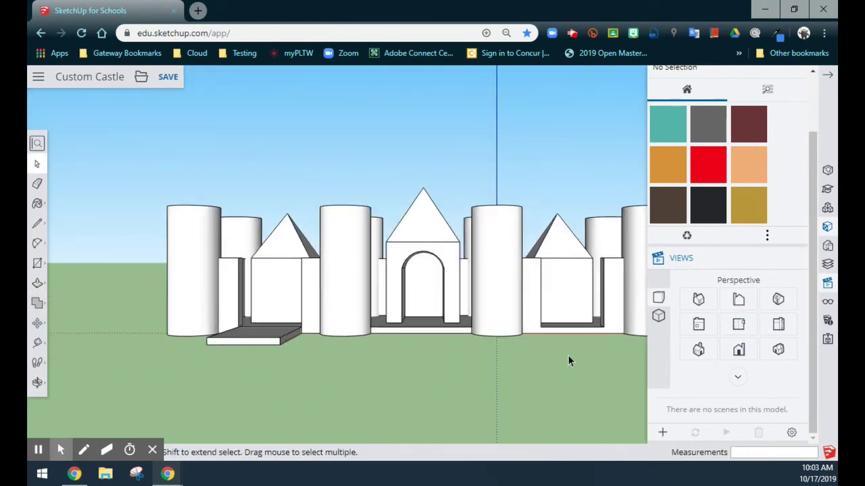
scroll(552, 360, up, 5)
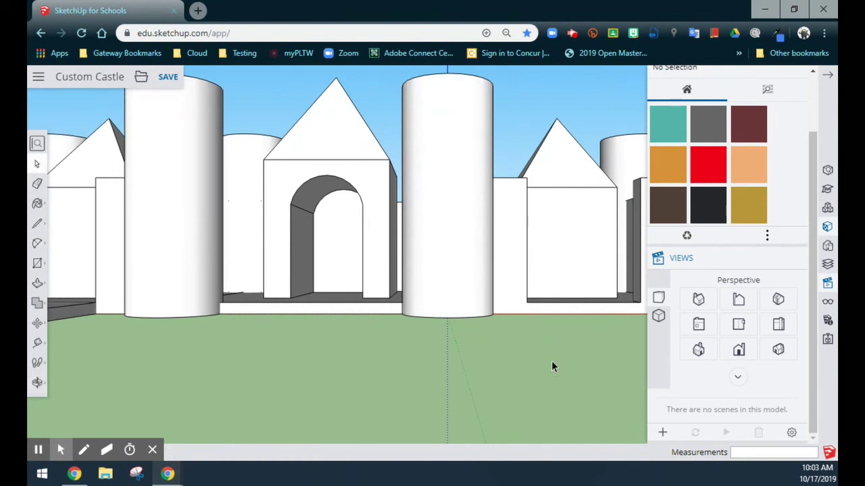
shift+middle_drag(551, 361, 349, 304)
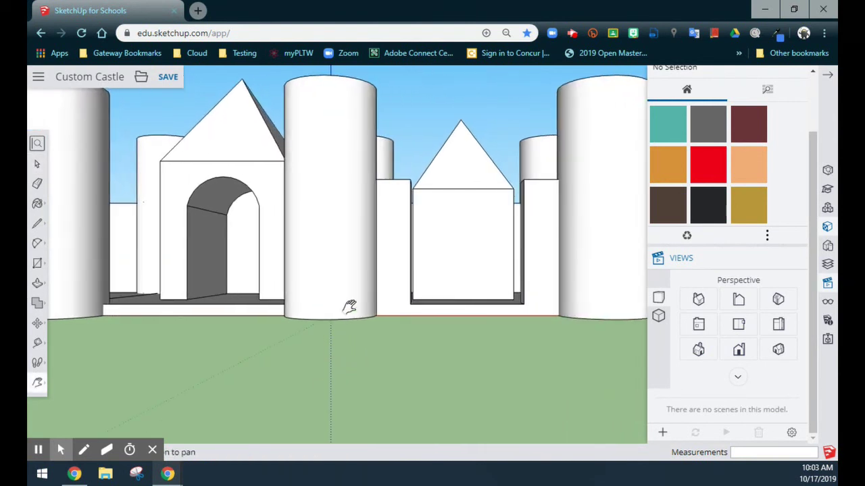
double_click(390, 262)
click(37, 223)
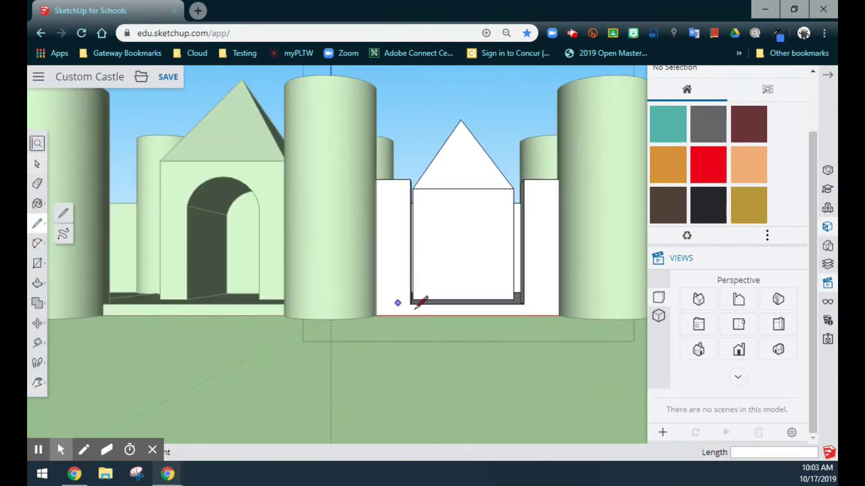
scroll(420, 302, up, 4)
click(421, 292)
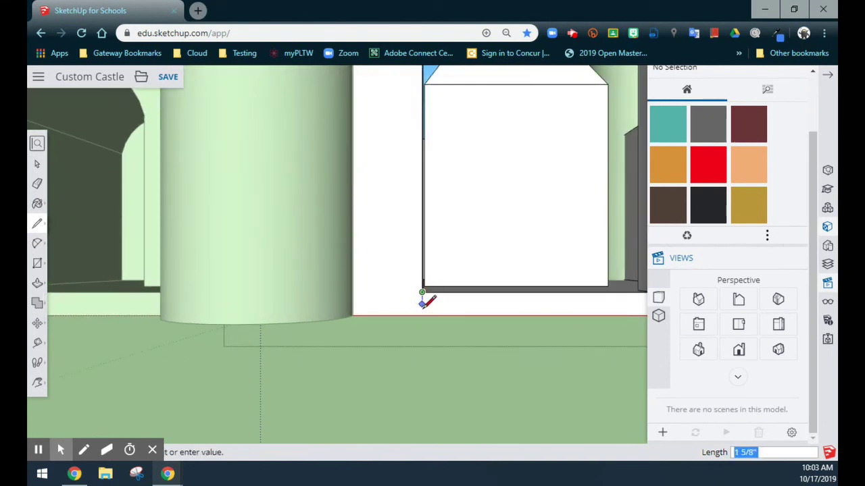
key(Escape)
scroll(560, 340, down, 2)
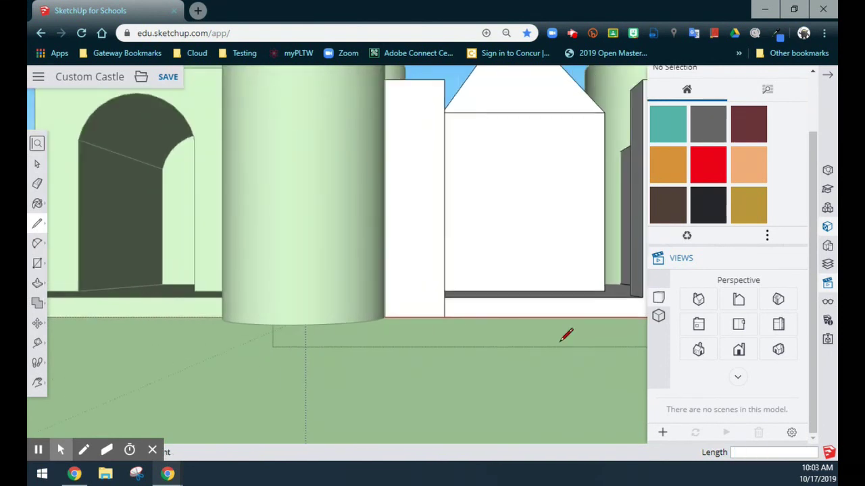
scroll(566, 336, down, 1)
click(635, 300)
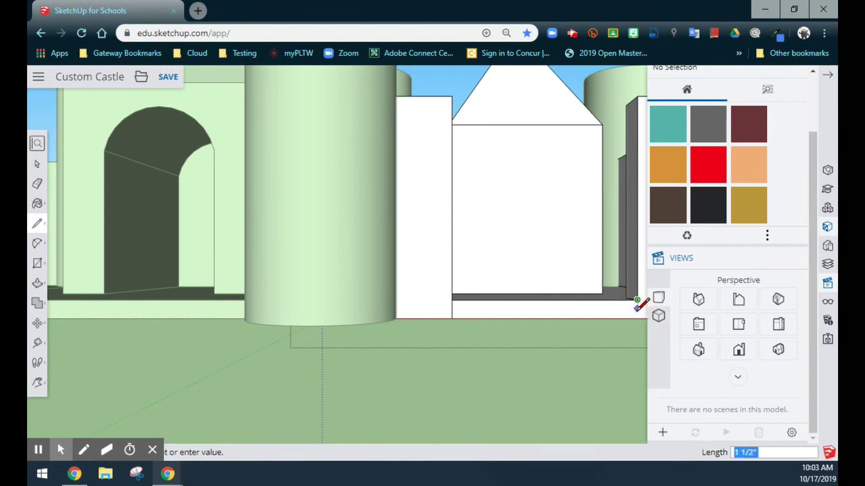
Pull the strip below the right castle's front opening outward 3' 6" to form a matching entrance walkway
key(w)
mouse_move(540, 294)
mouse_down()
mouse_move(515, 283)
mouse_move(376, 298)
mouse_move(386, 309)
mouse_up()
key(l)
key(p)
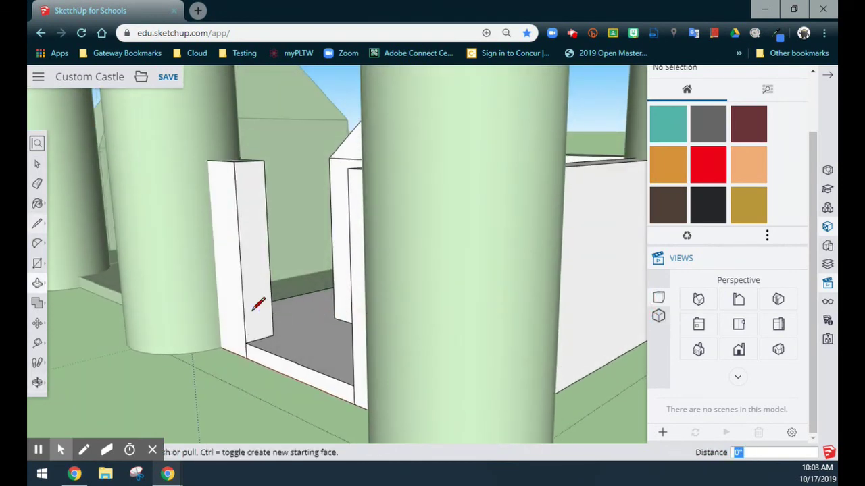
click(278, 363)
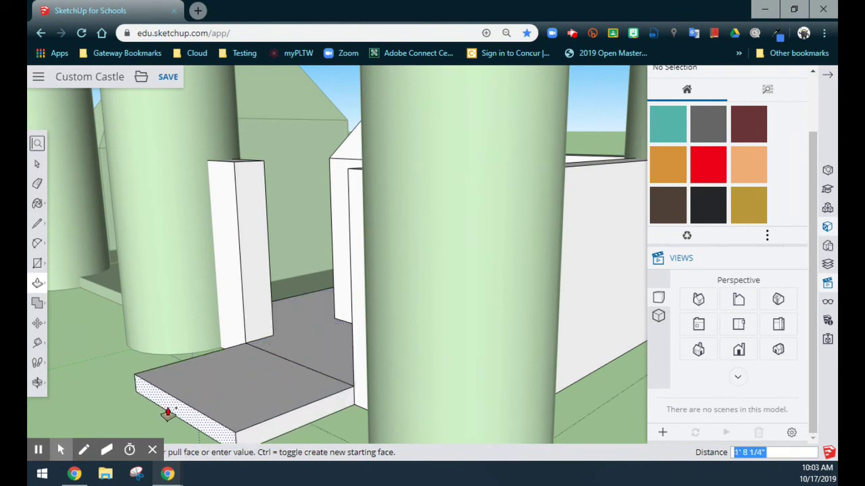
text(3'6)
key(Return)
scroll(460, 309, down, 6)
scroll(460, 308, down, 1)
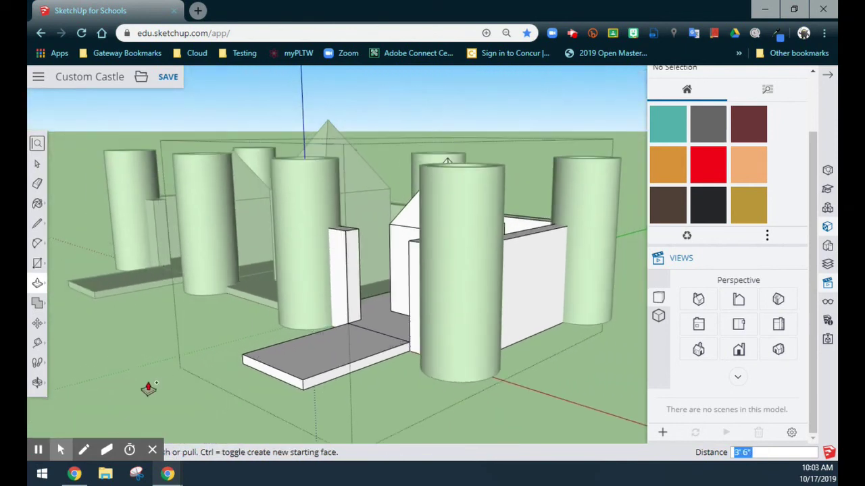
key(space)
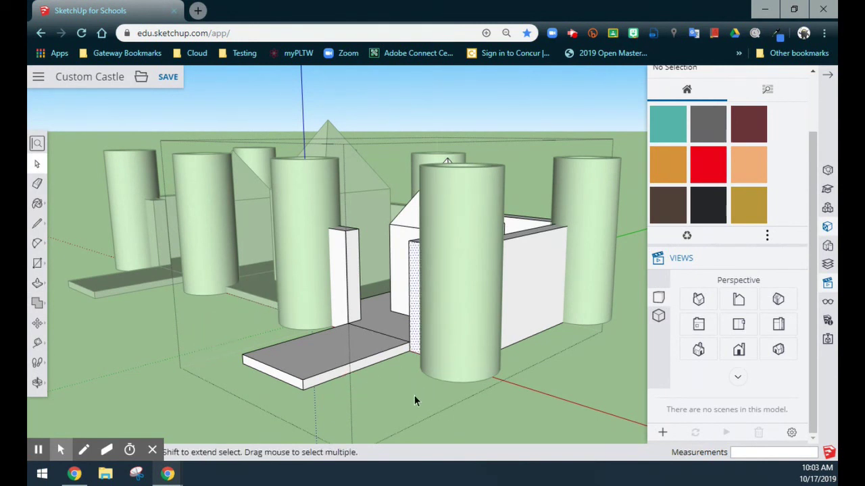
Open the middle castle for editing and draw a 3" vertical line from the left corner of its front floor edge down to the ground
middle_drag(131, 354, 316, 360)
double_click(323, 333)
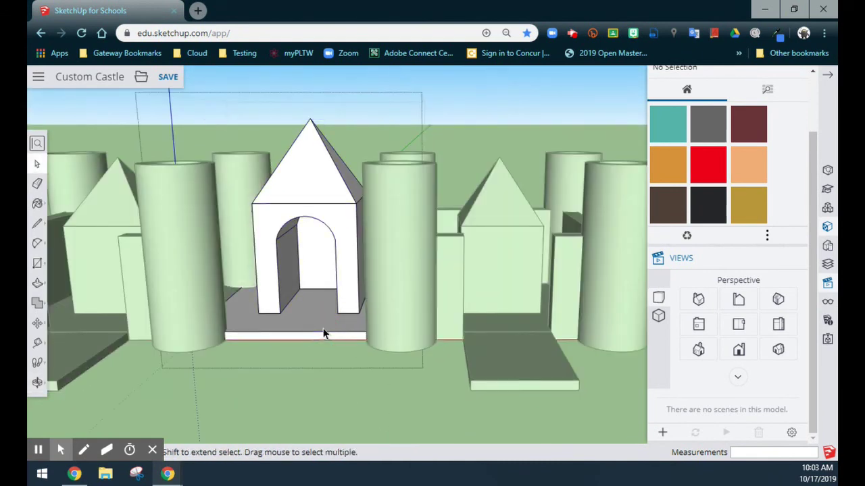
scroll(231, 358, up, 3)
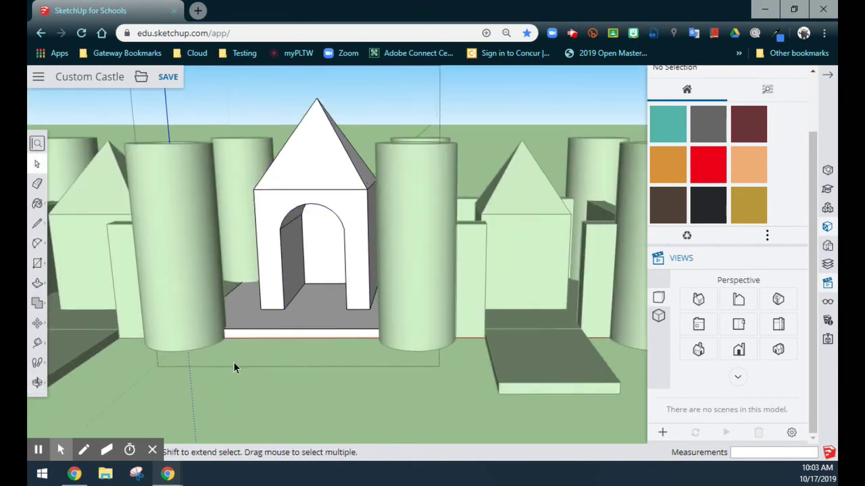
scroll(233, 365, up, 4)
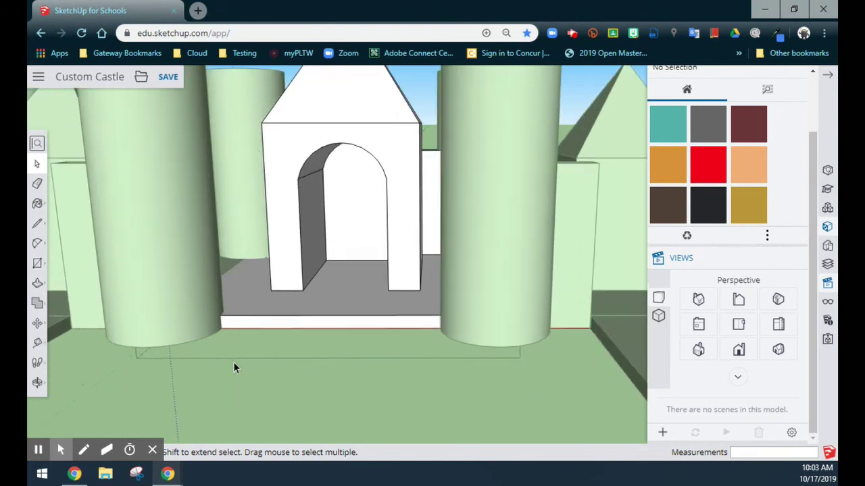
click(37, 223)
scroll(220, 319, up, 2)
scroll(218, 290, up, 1)
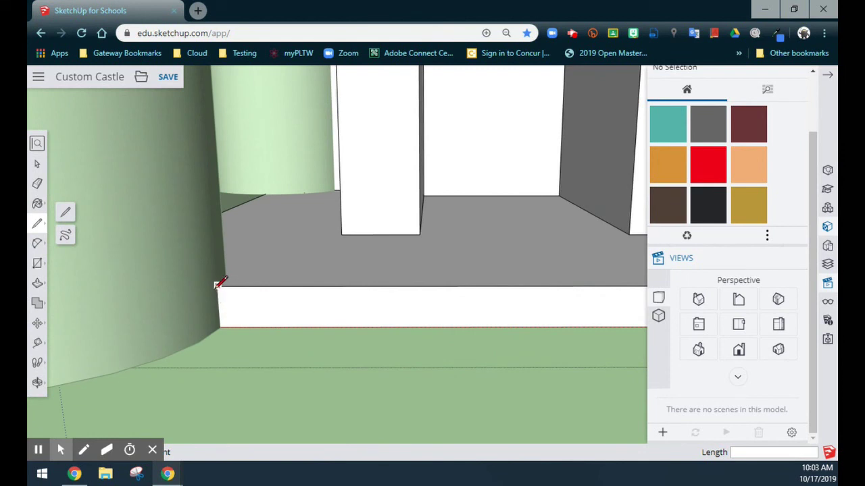
click(217, 287)
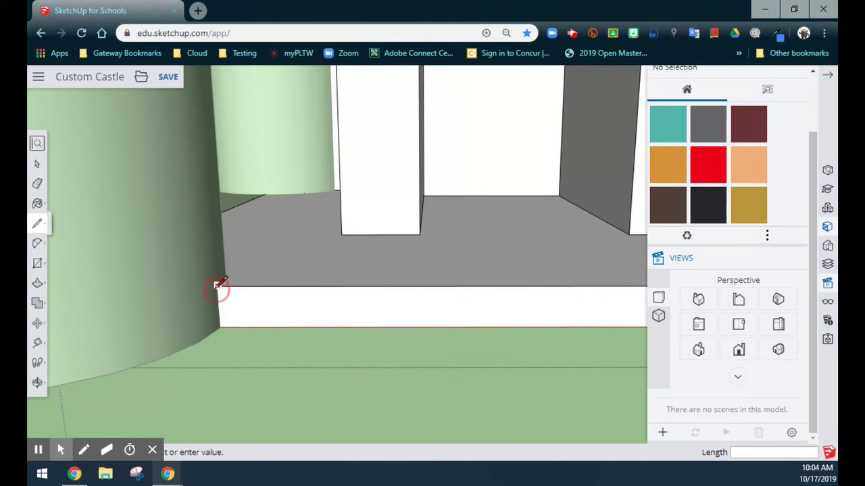
click(227, 326)
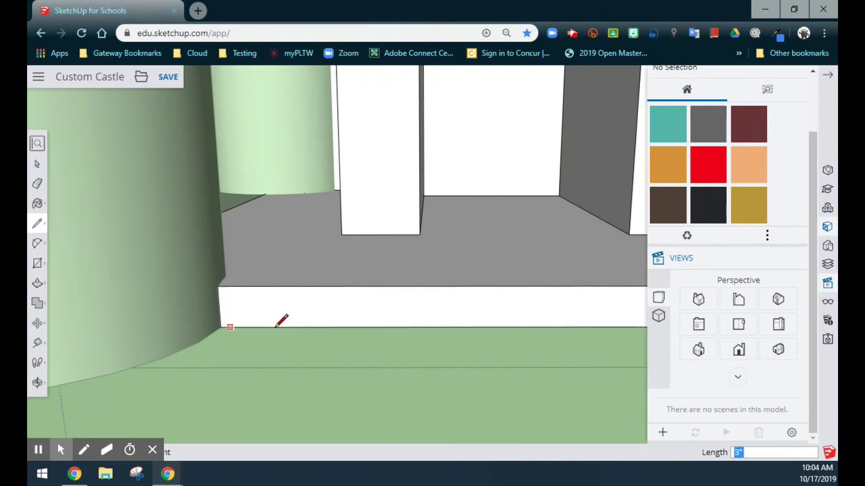
Draw a matching vertical line from the right corner of the middle castle's front floor edge down to the ground
scroll(561, 341, down, 1)
scroll(560, 343, down, 6)
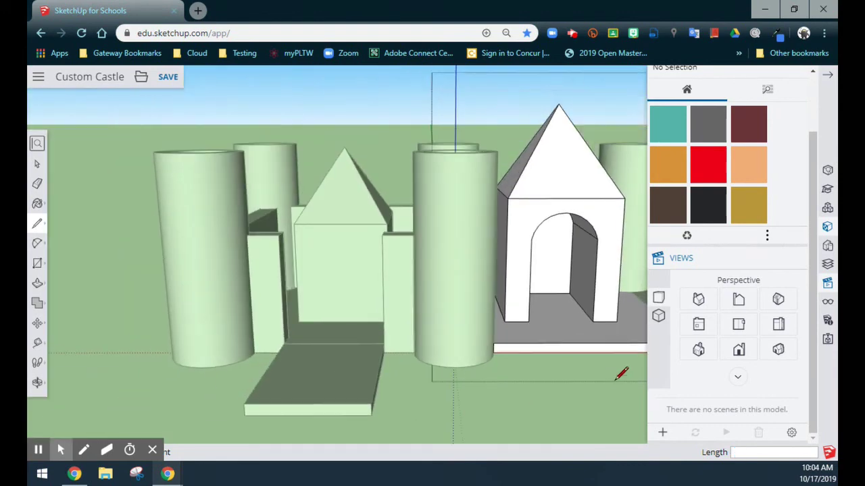
key(h)
drag(583, 394, 344, 395)
scroll(431, 383, up, 2)
scroll(414, 294, up, 4)
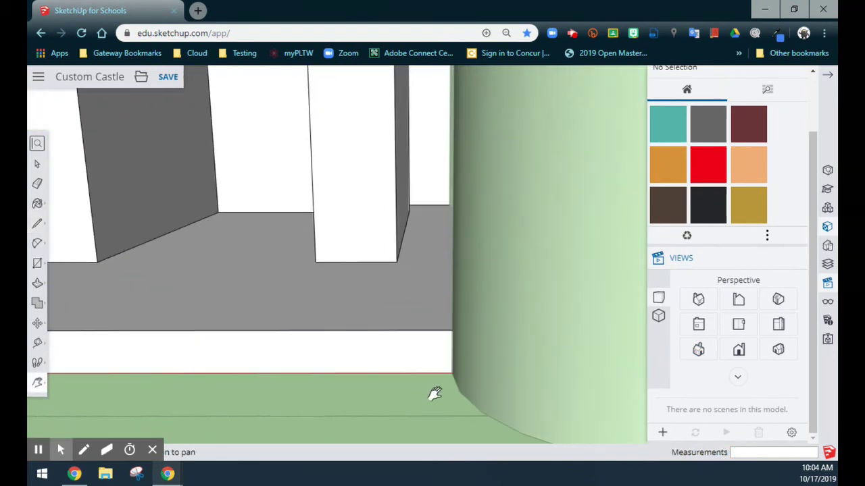
key(l)
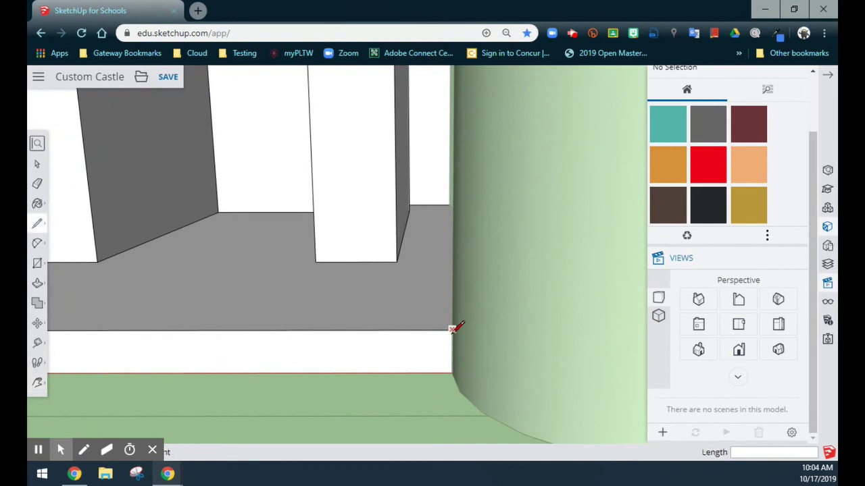
click(451, 331)
click(451, 372)
Pull the strip below the middle castle's front opening outward 3' 6" as an entrance walkway, and finish editing that castle
scroll(406, 327, down, 5)
scroll(412, 323, down, 3)
middle_drag(436, 313, 292, 375)
key(p)
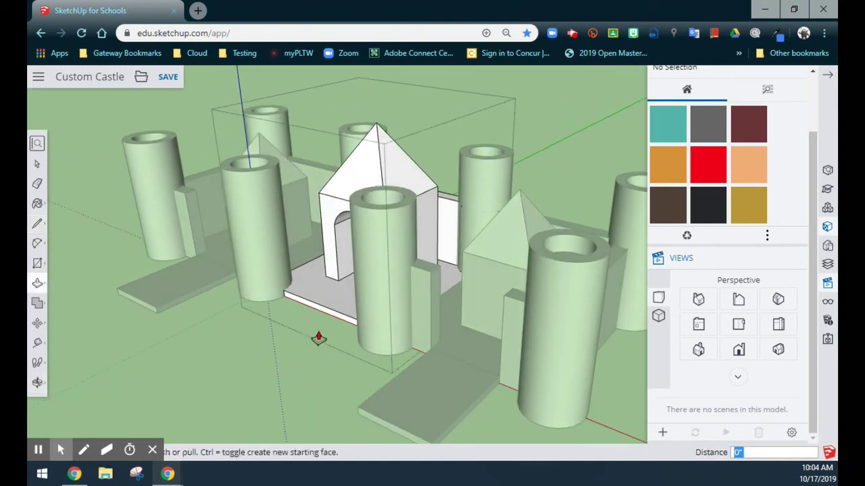
click(342, 310)
scroll(343, 311, up, 5)
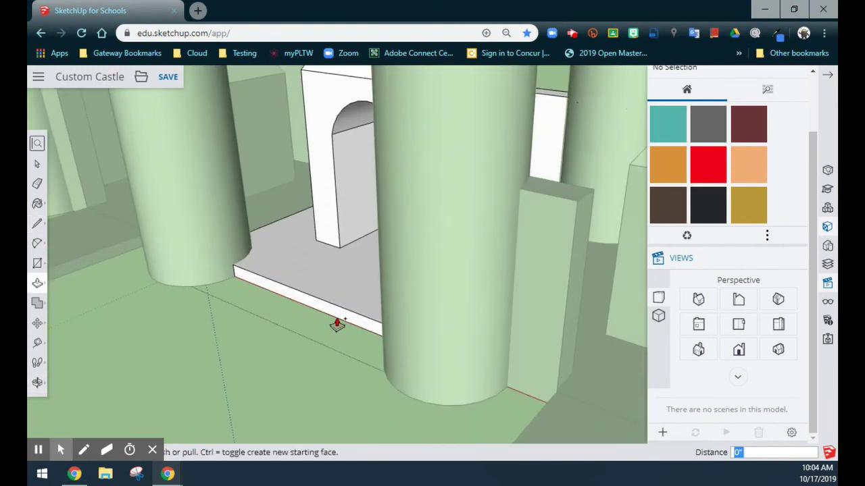
click(339, 319)
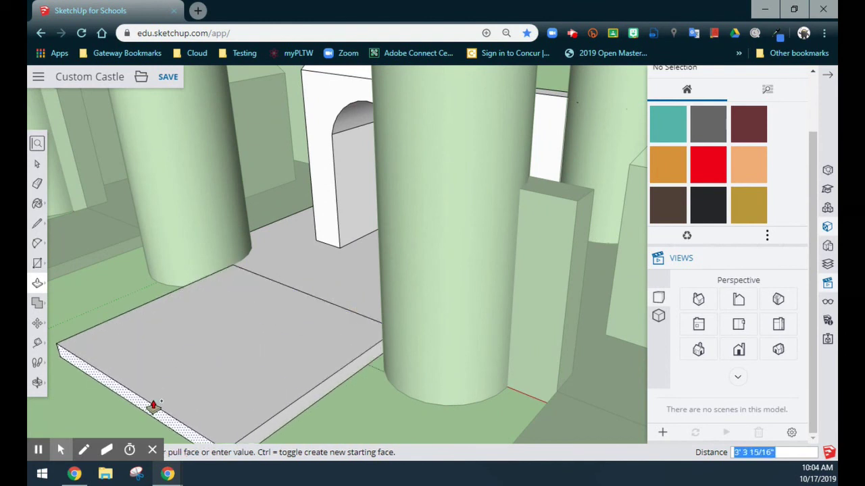
text(3)
scroll(154, 405, down, 8)
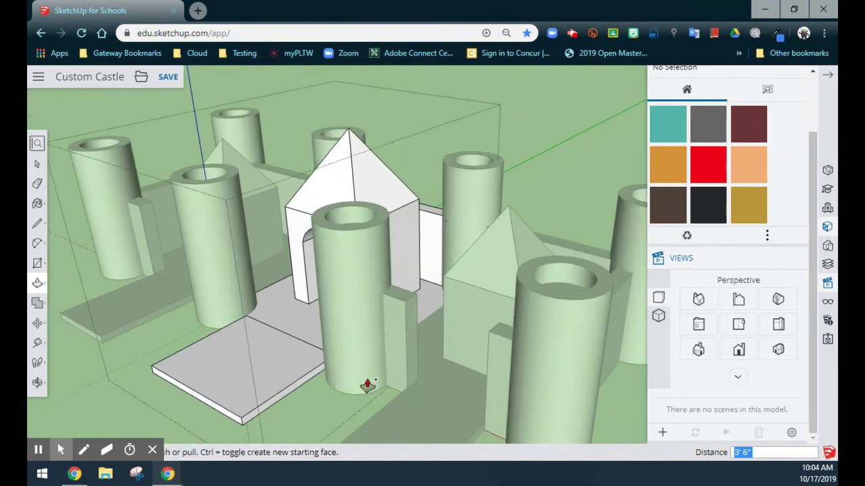
middle_drag(367, 385, 444, 313)
scroll(385, 340, down, 2)
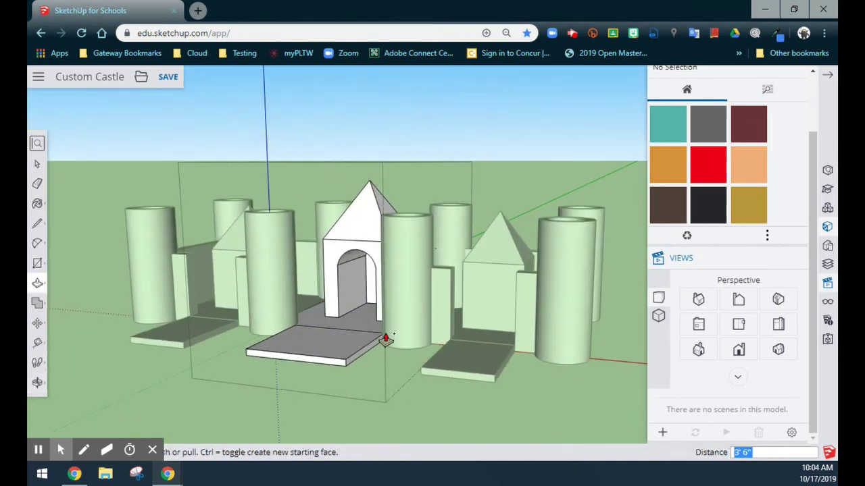
key(space)
click(391, 383)
click(405, 401)
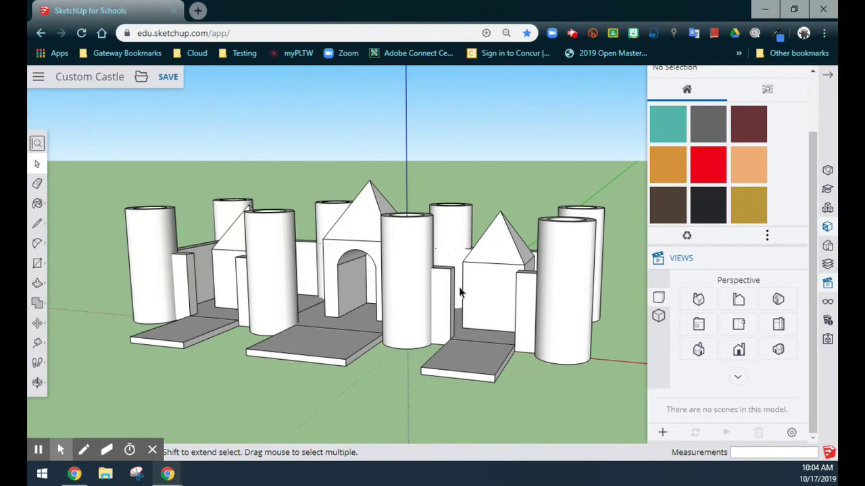